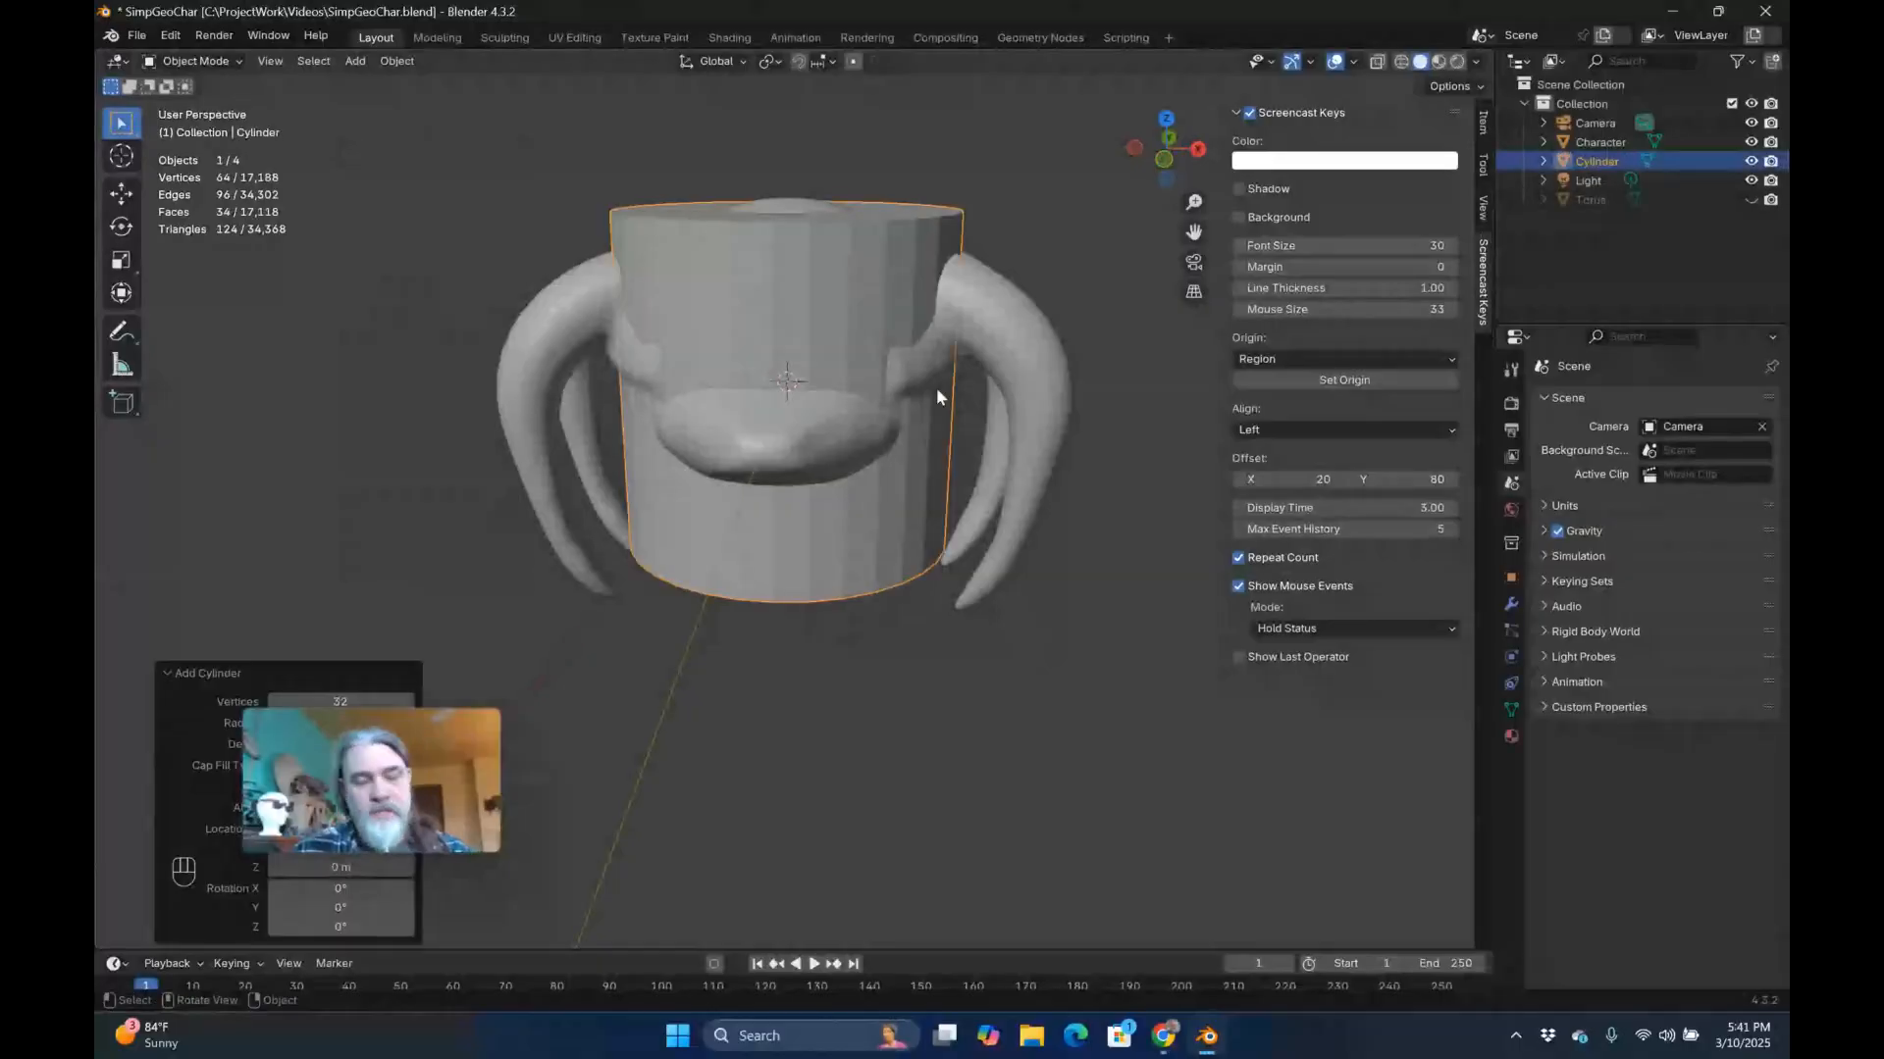
# Scale the cylinder to about 0.587 and, in right view, move it beneath the head by about 0.36 m in Y and -0.98 m in Z.
pyautogui.press('s')
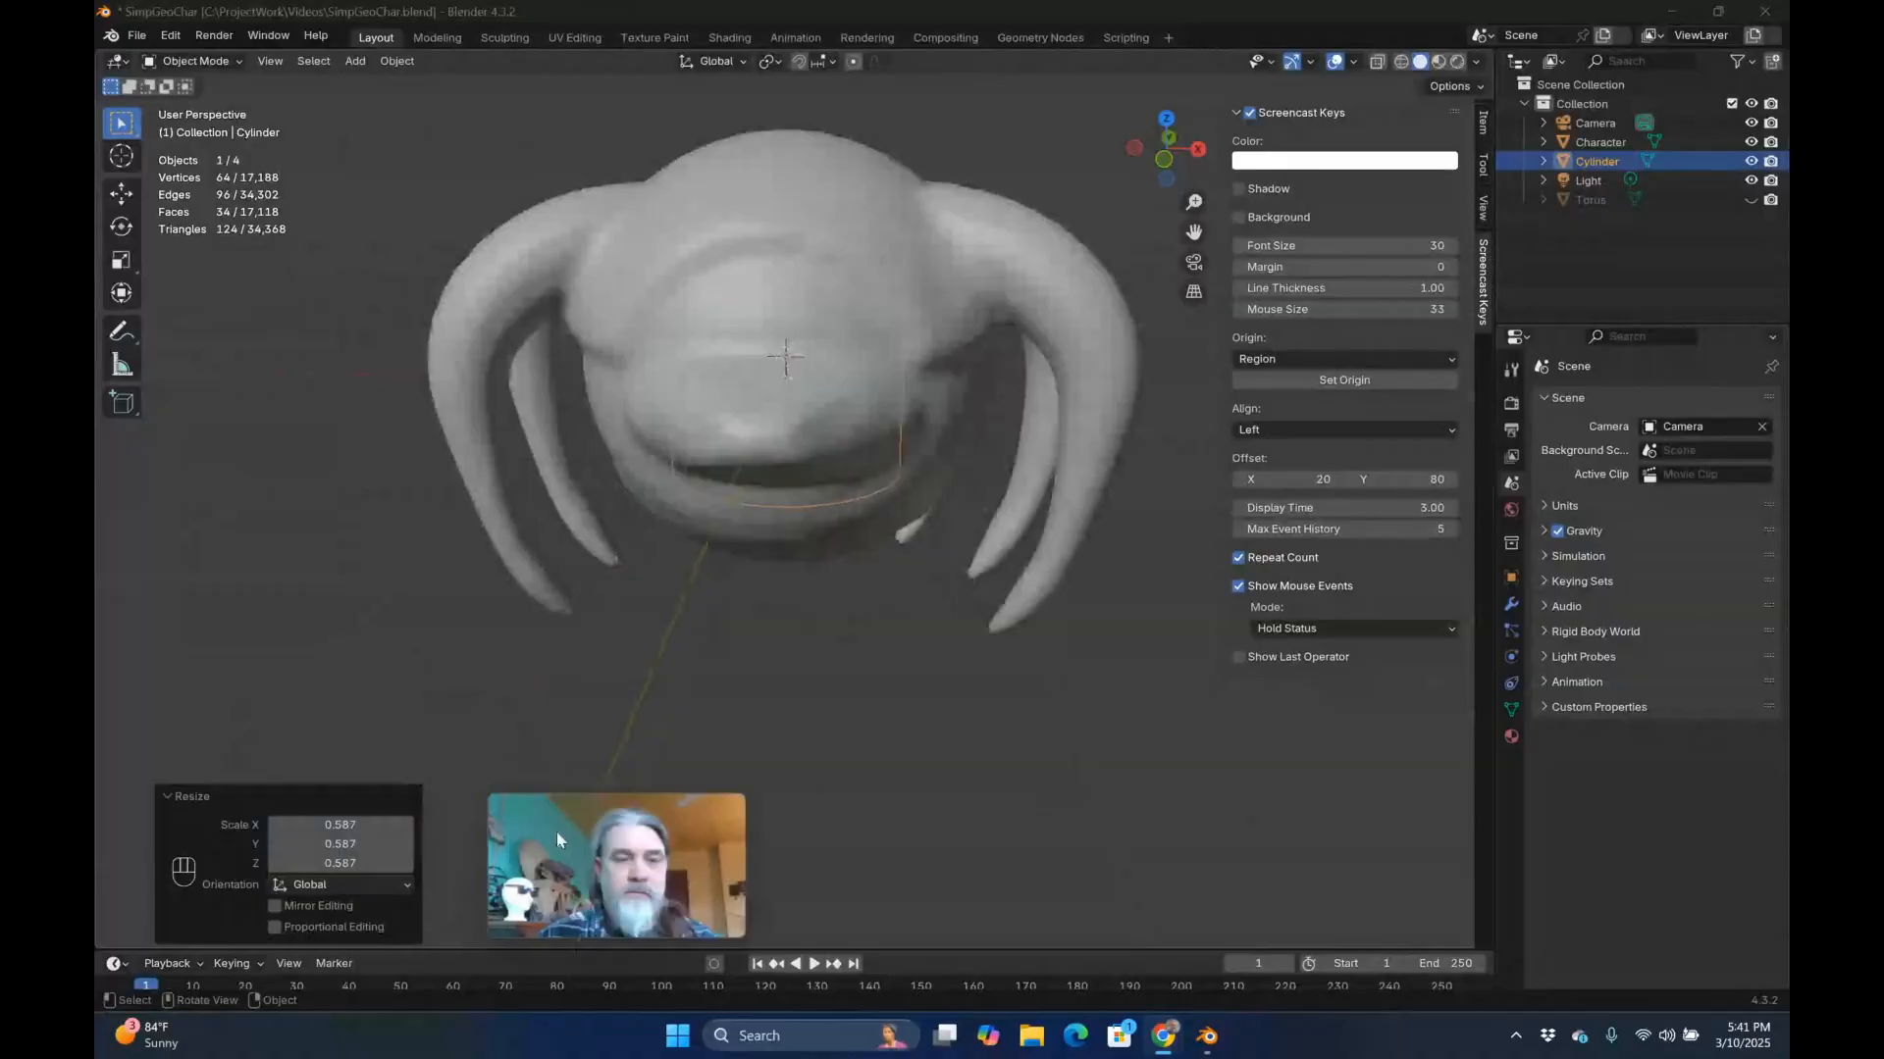
pyautogui.press('KP_3')
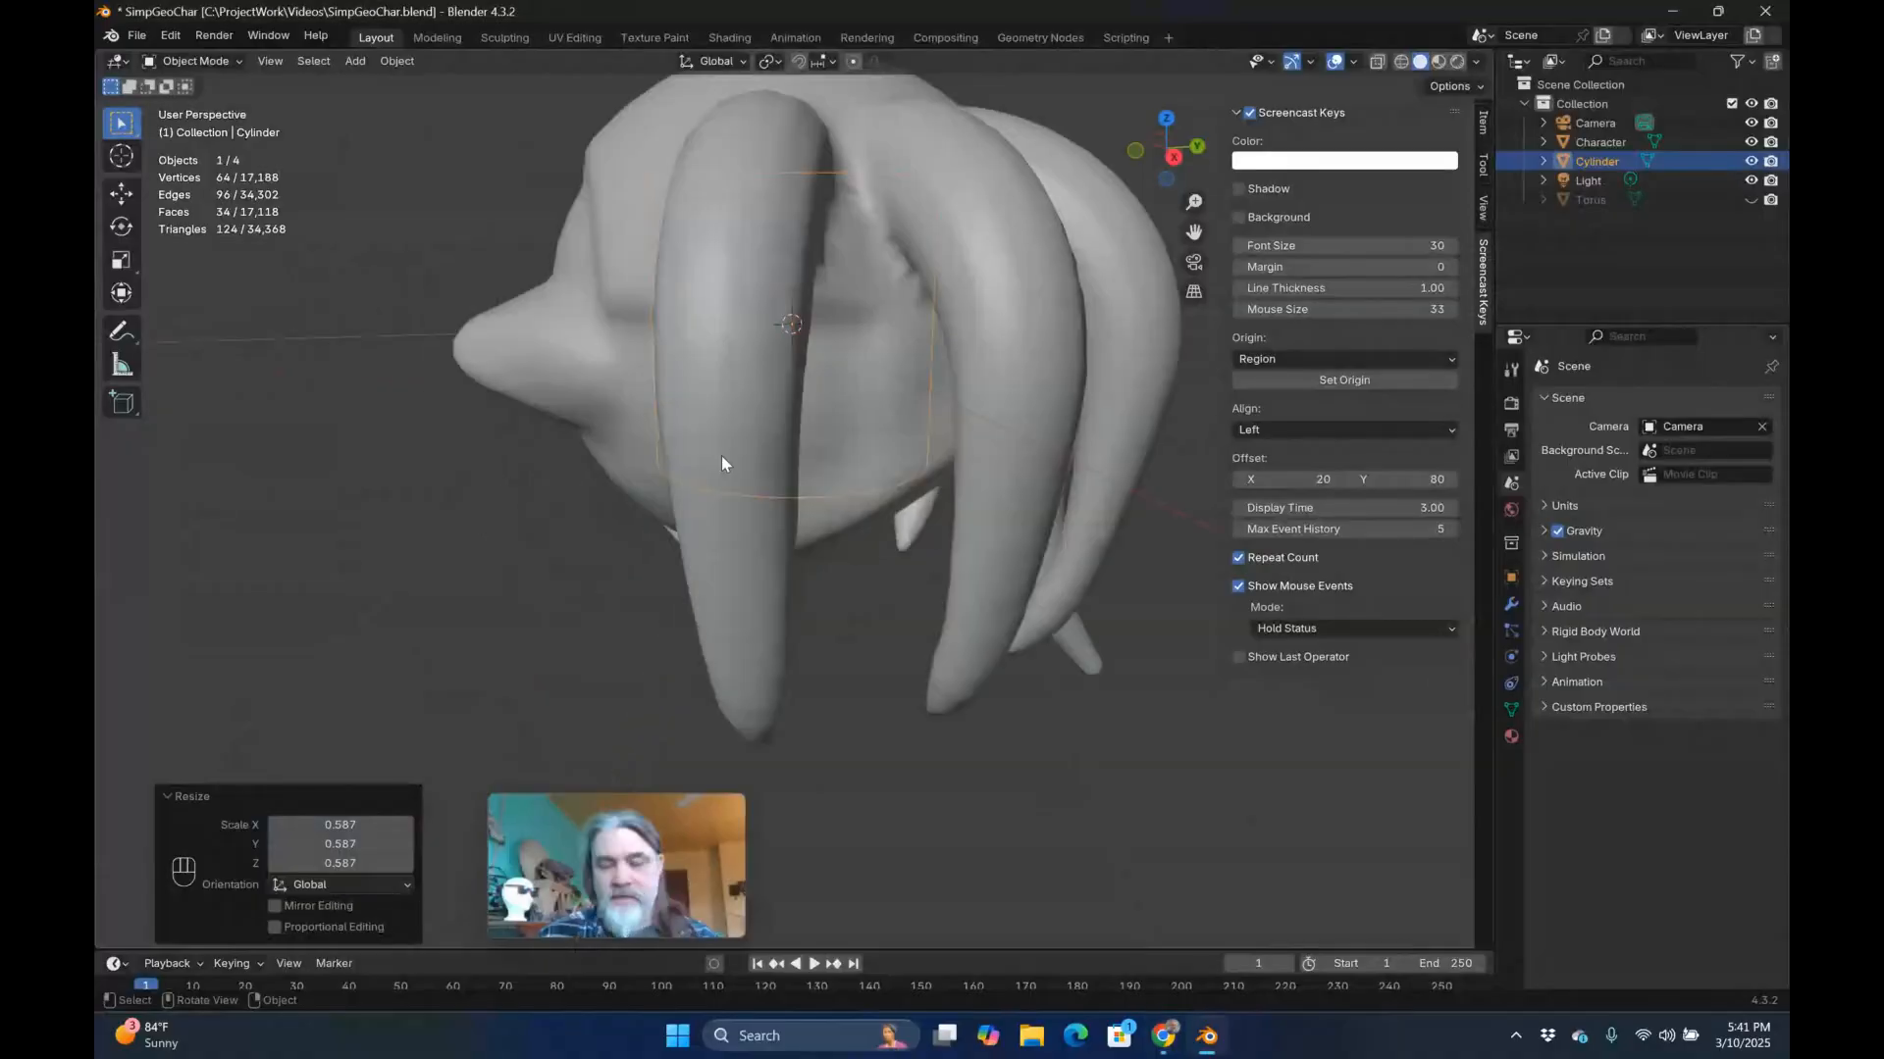
pyautogui.press('g')
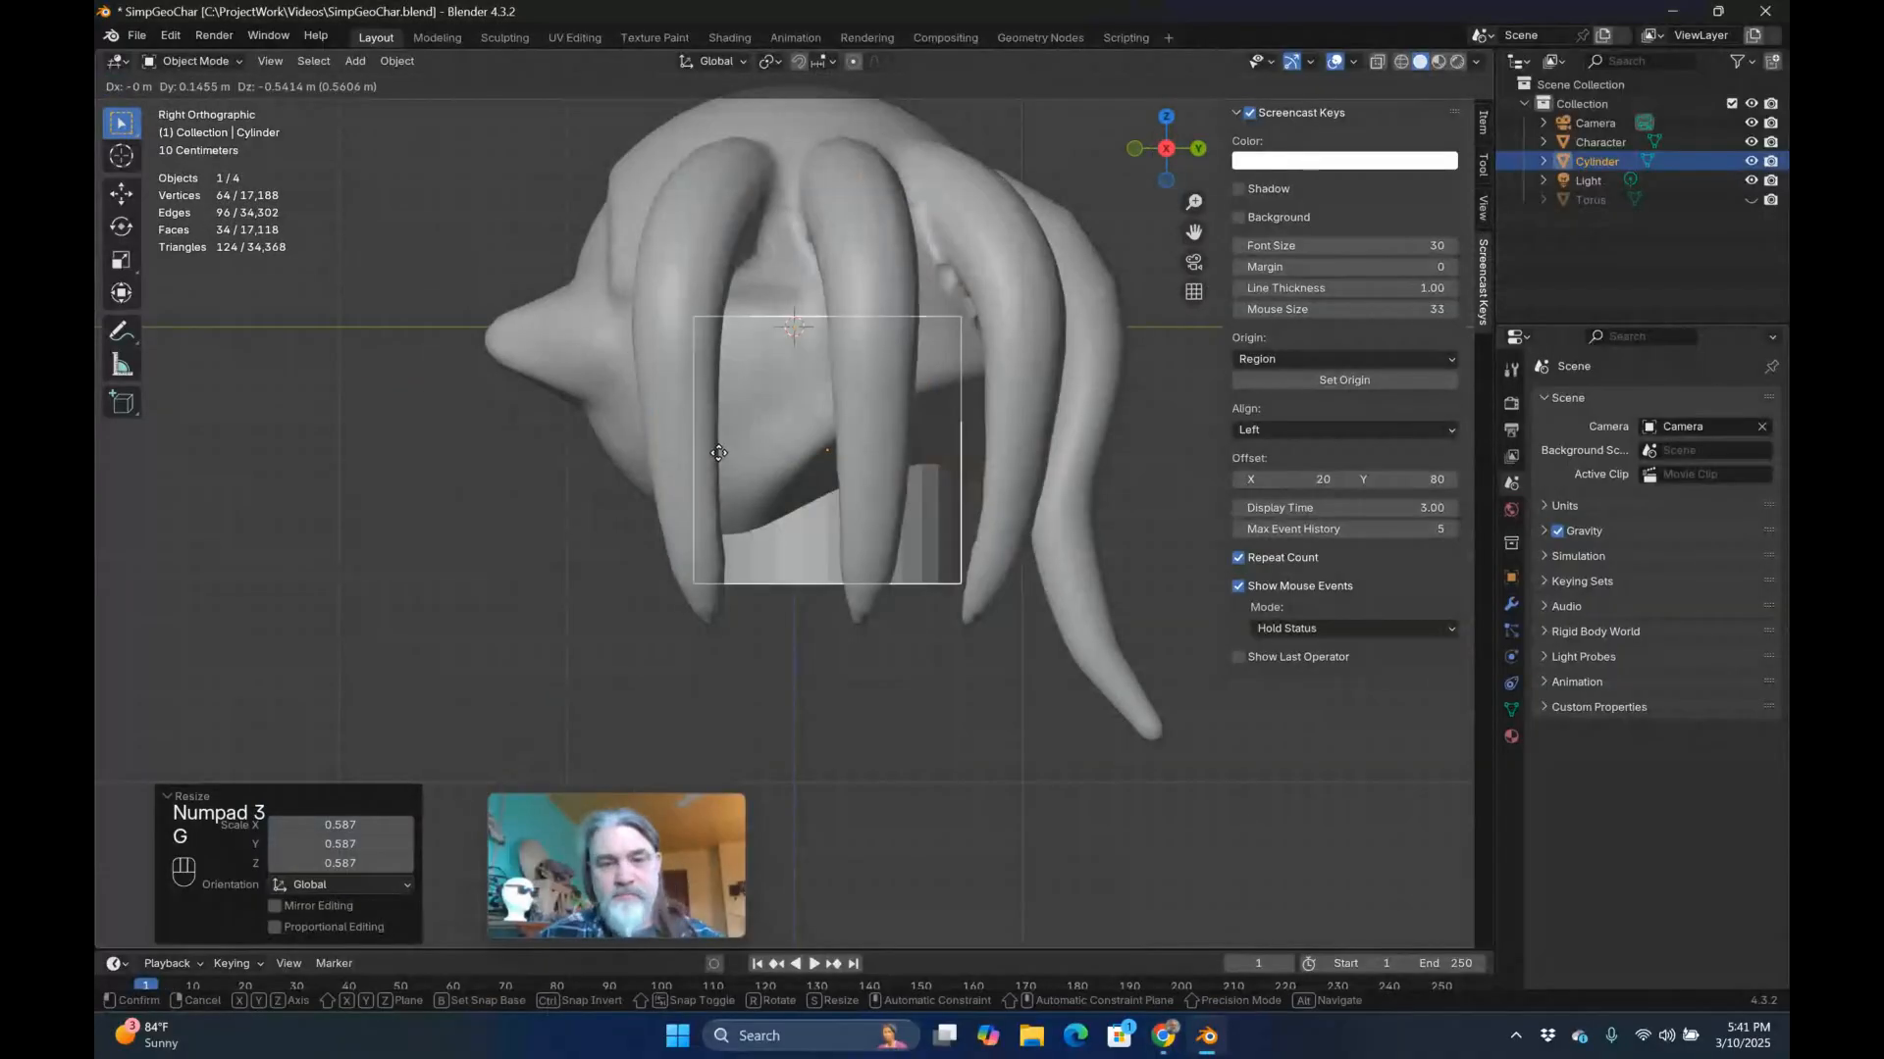
pyautogui.click(813, 684)
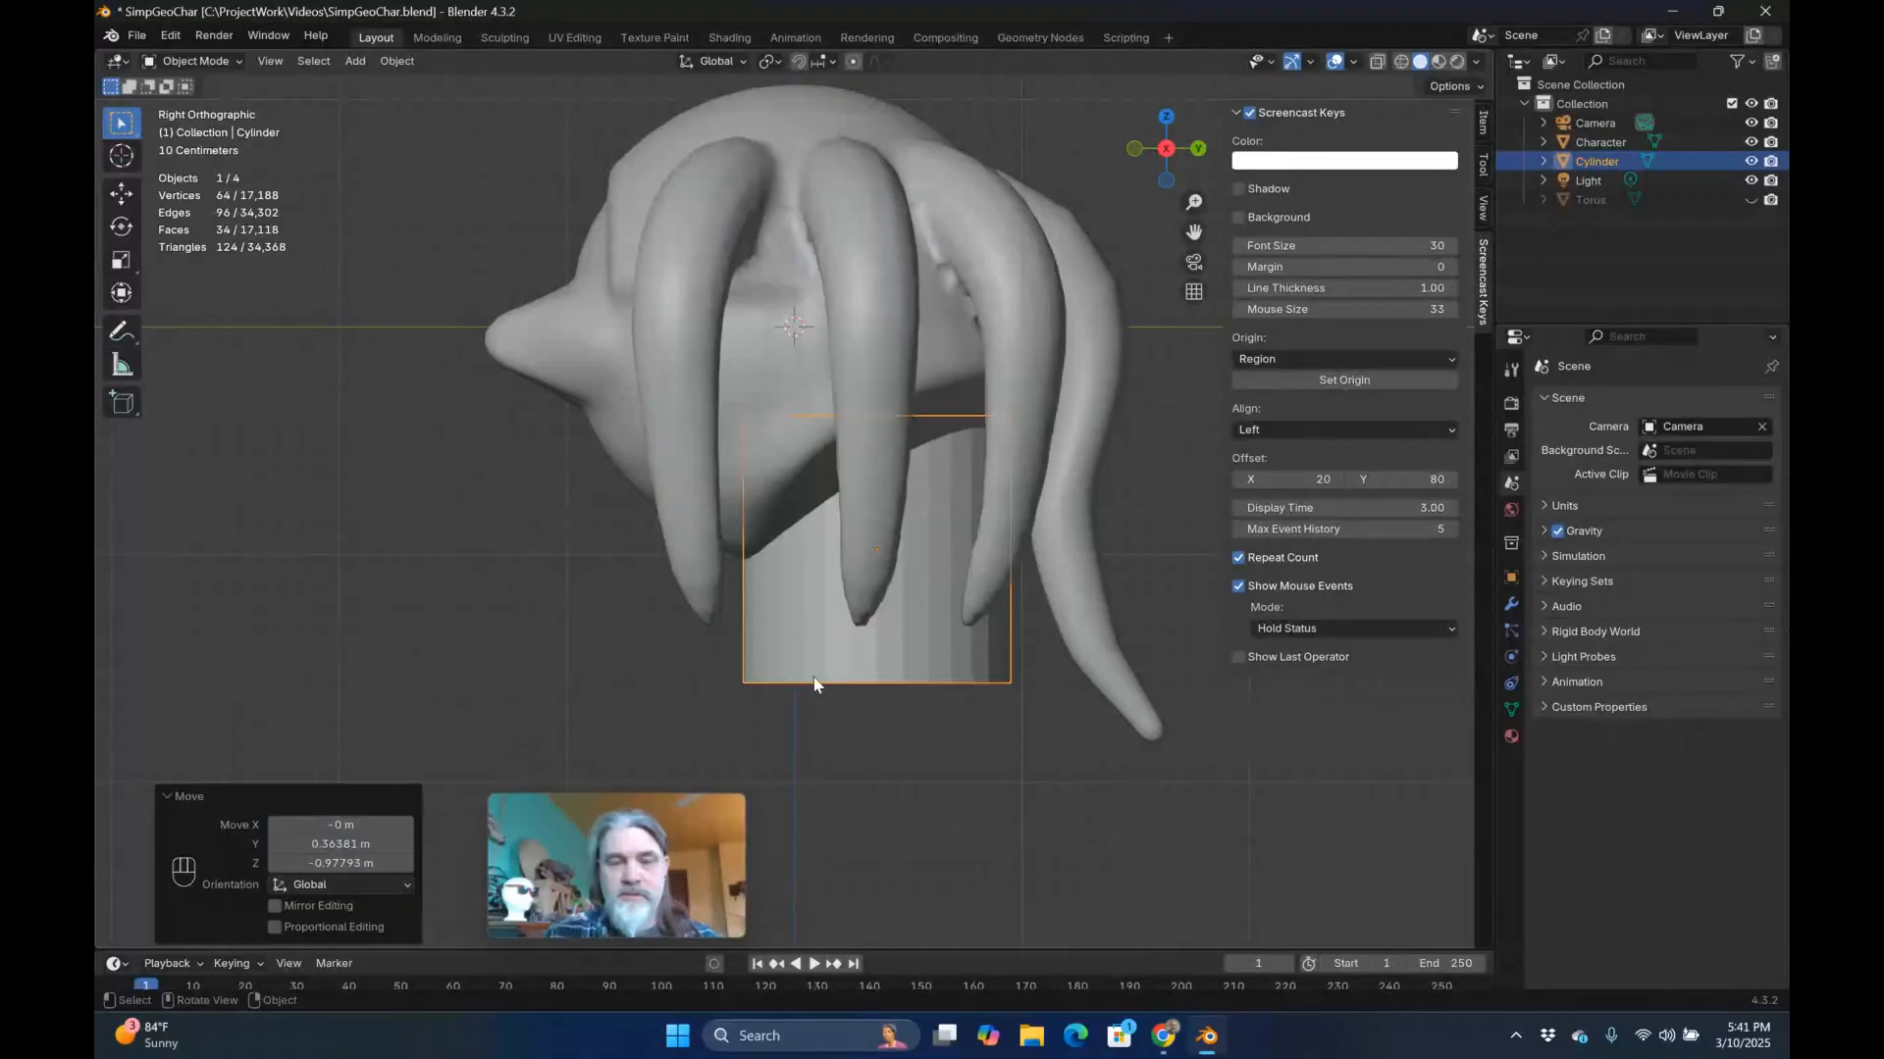
# Hide every object except the cylinder and enter Edit Mode on it.
pyautogui.moveTo(813, 684); pyautogui.dragTo(926, 528, button='middle')
pyautogui.hotkey('shift', 'h')
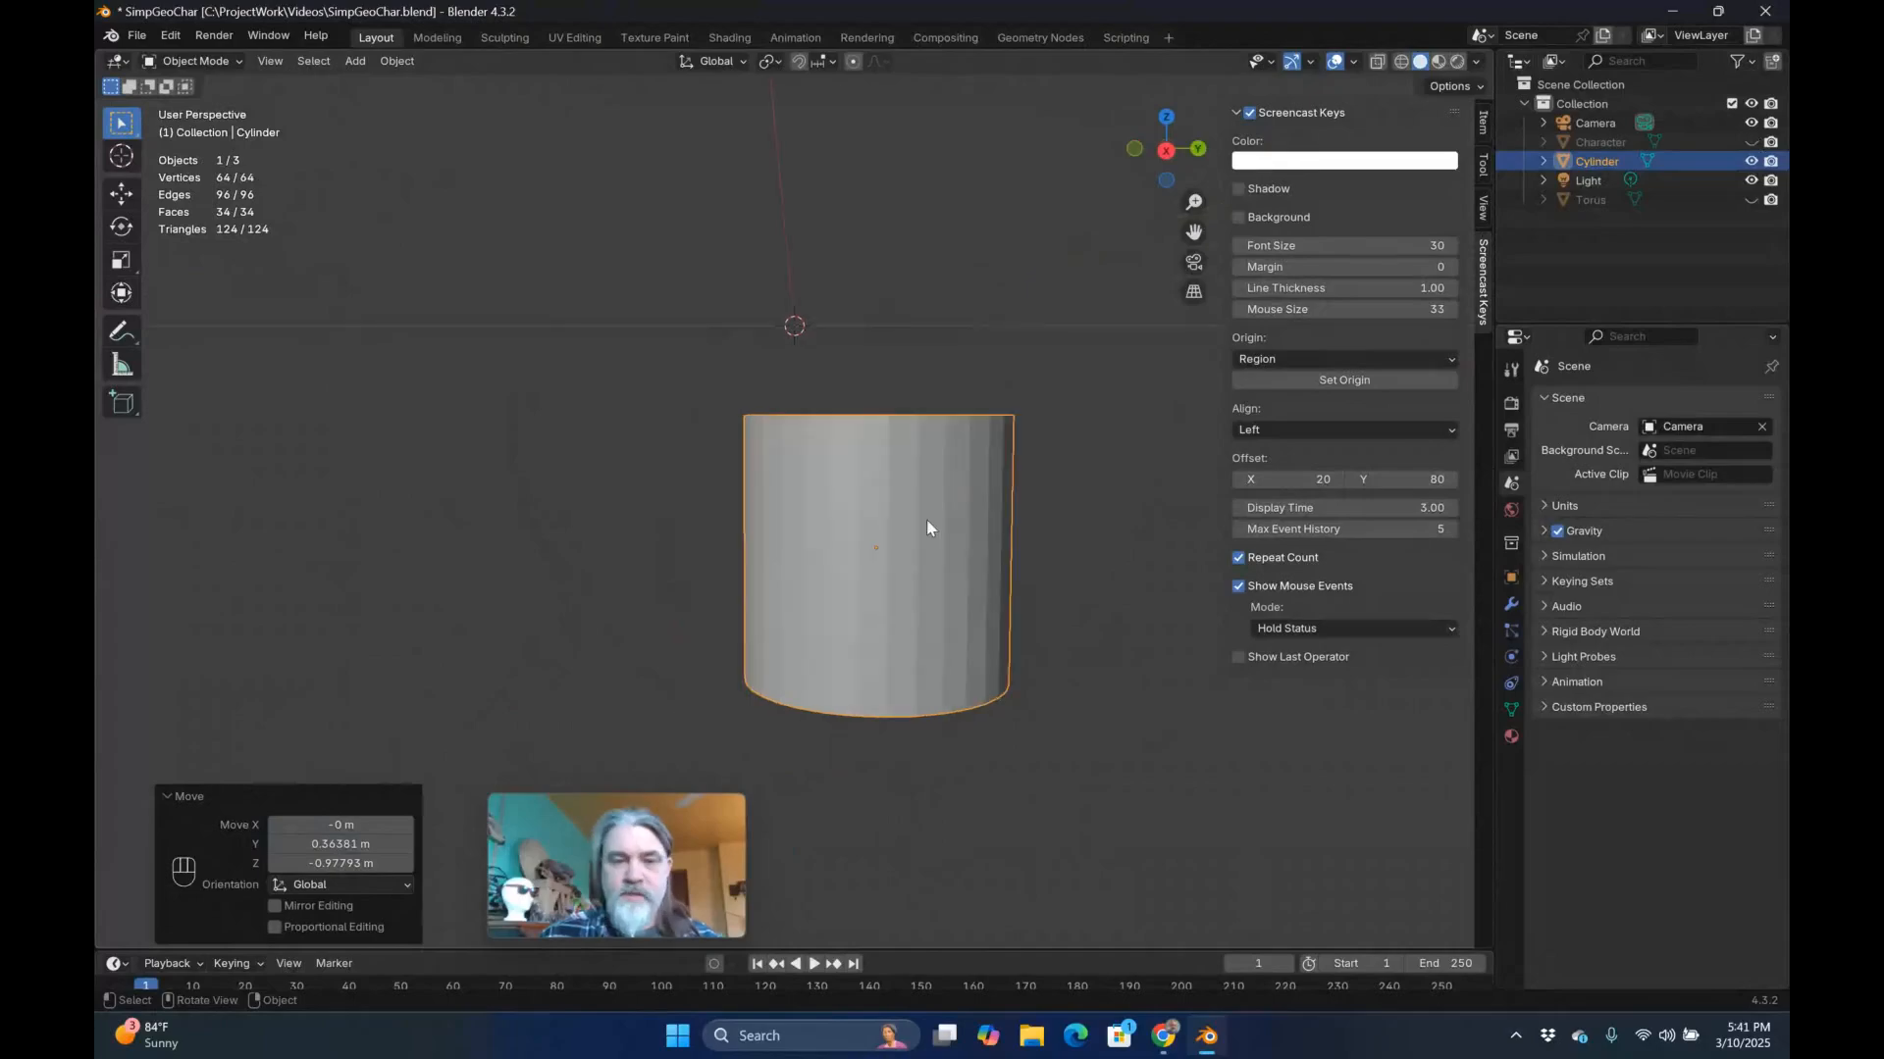
pyautogui.press('Tab')
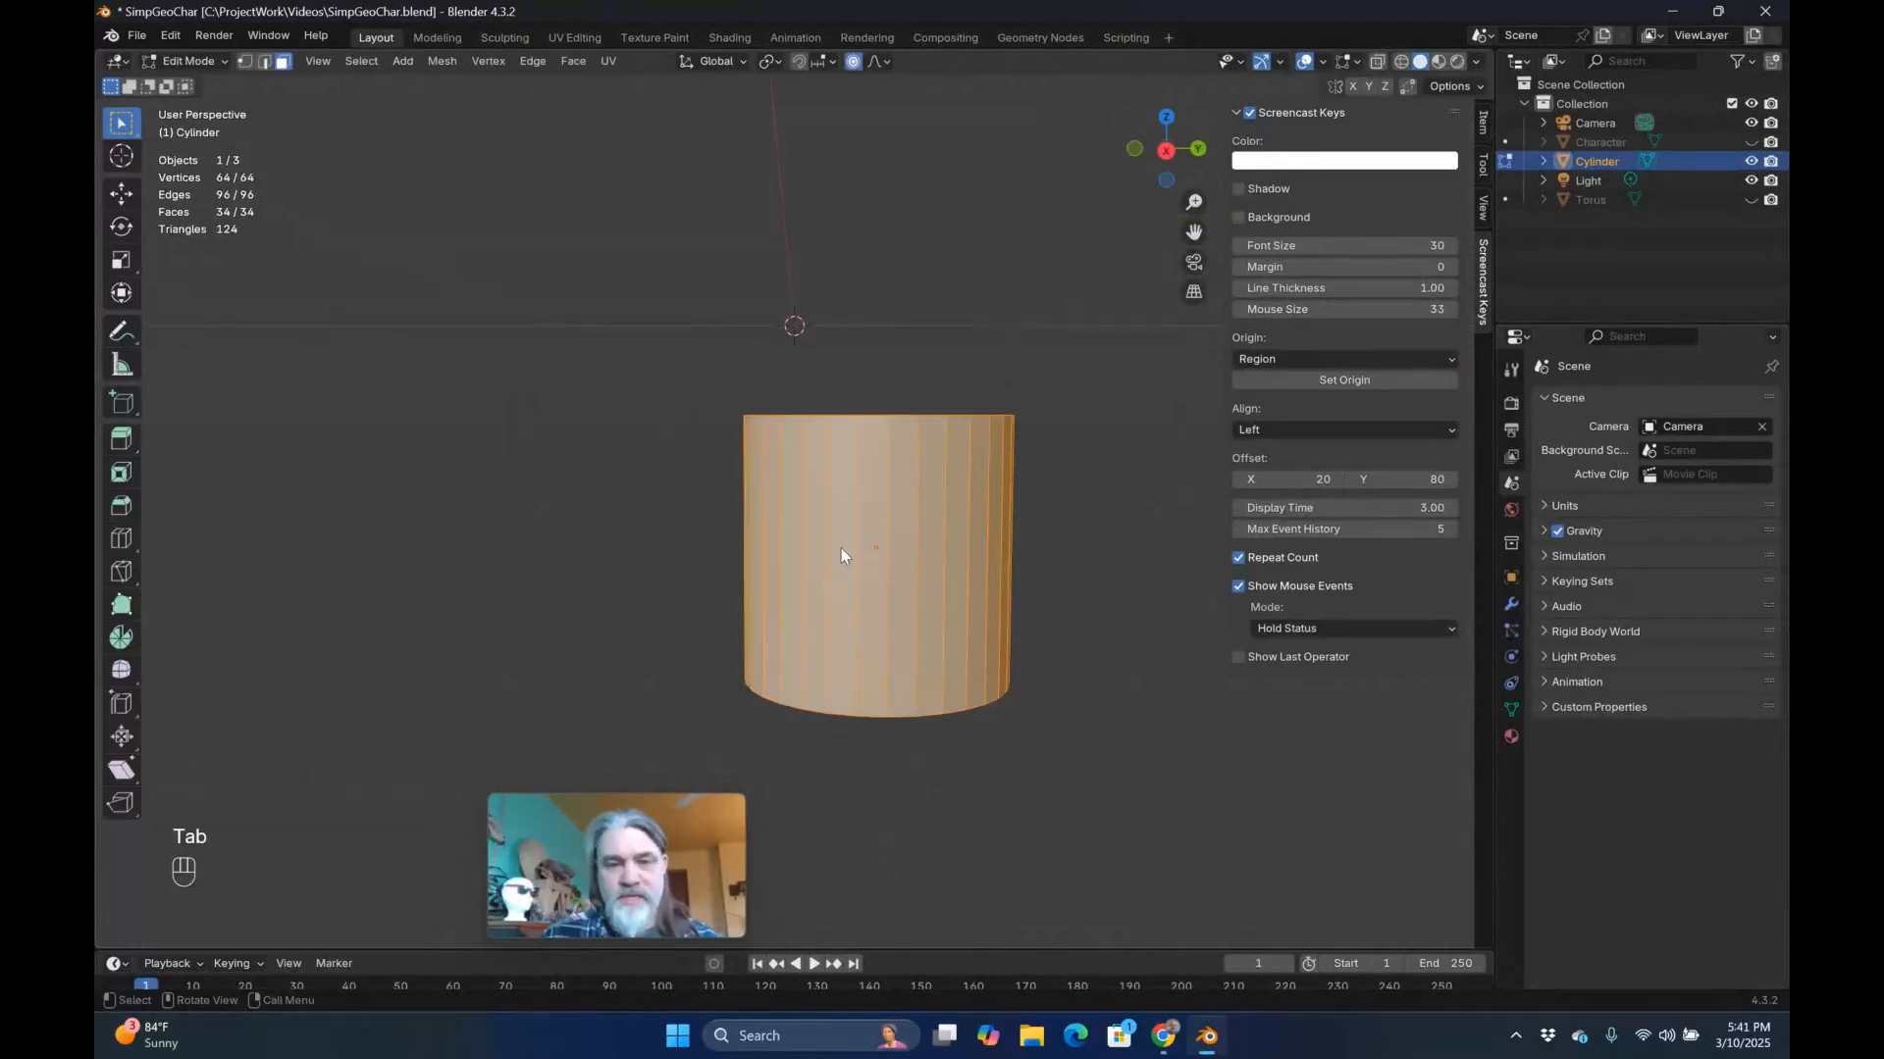
pyautogui.moveTo(841, 555); pyautogui.dragTo(873, 604, button='middle')
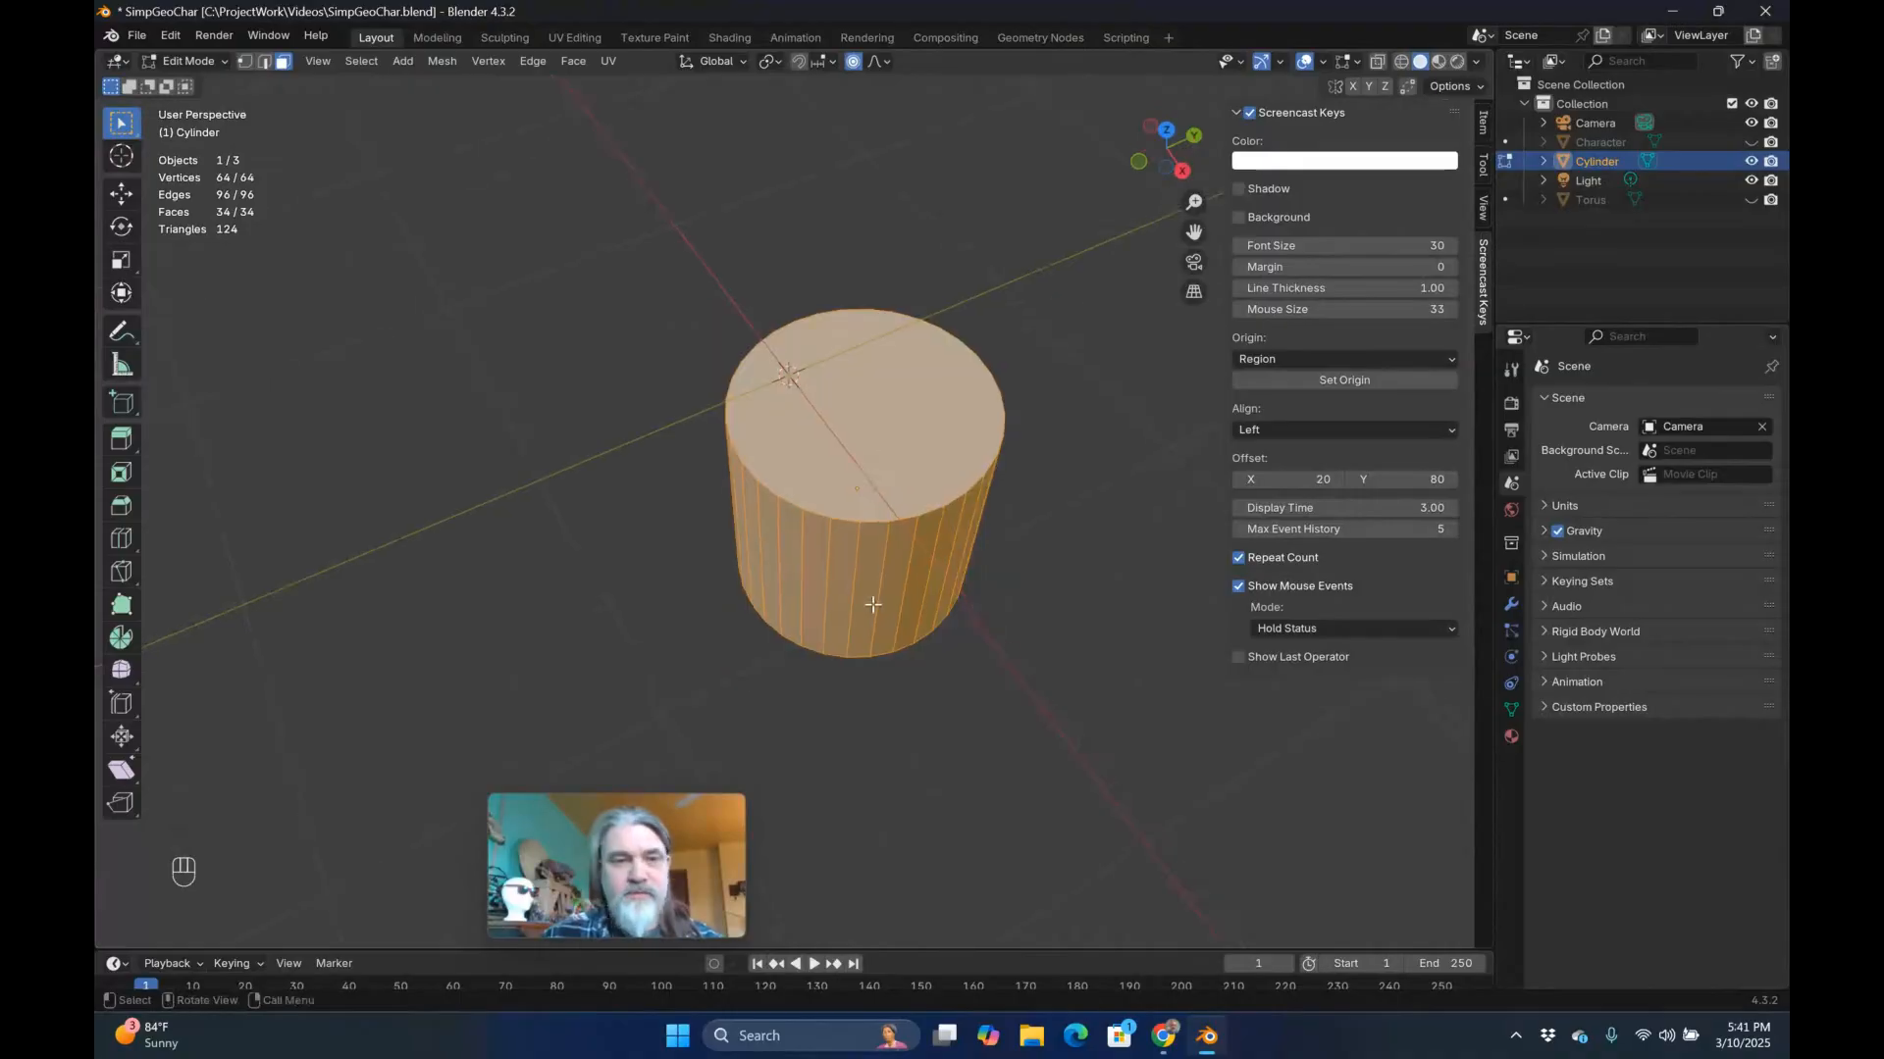
pyautogui.moveTo(873, 605); pyautogui.dragTo(829, 476, button='middle')
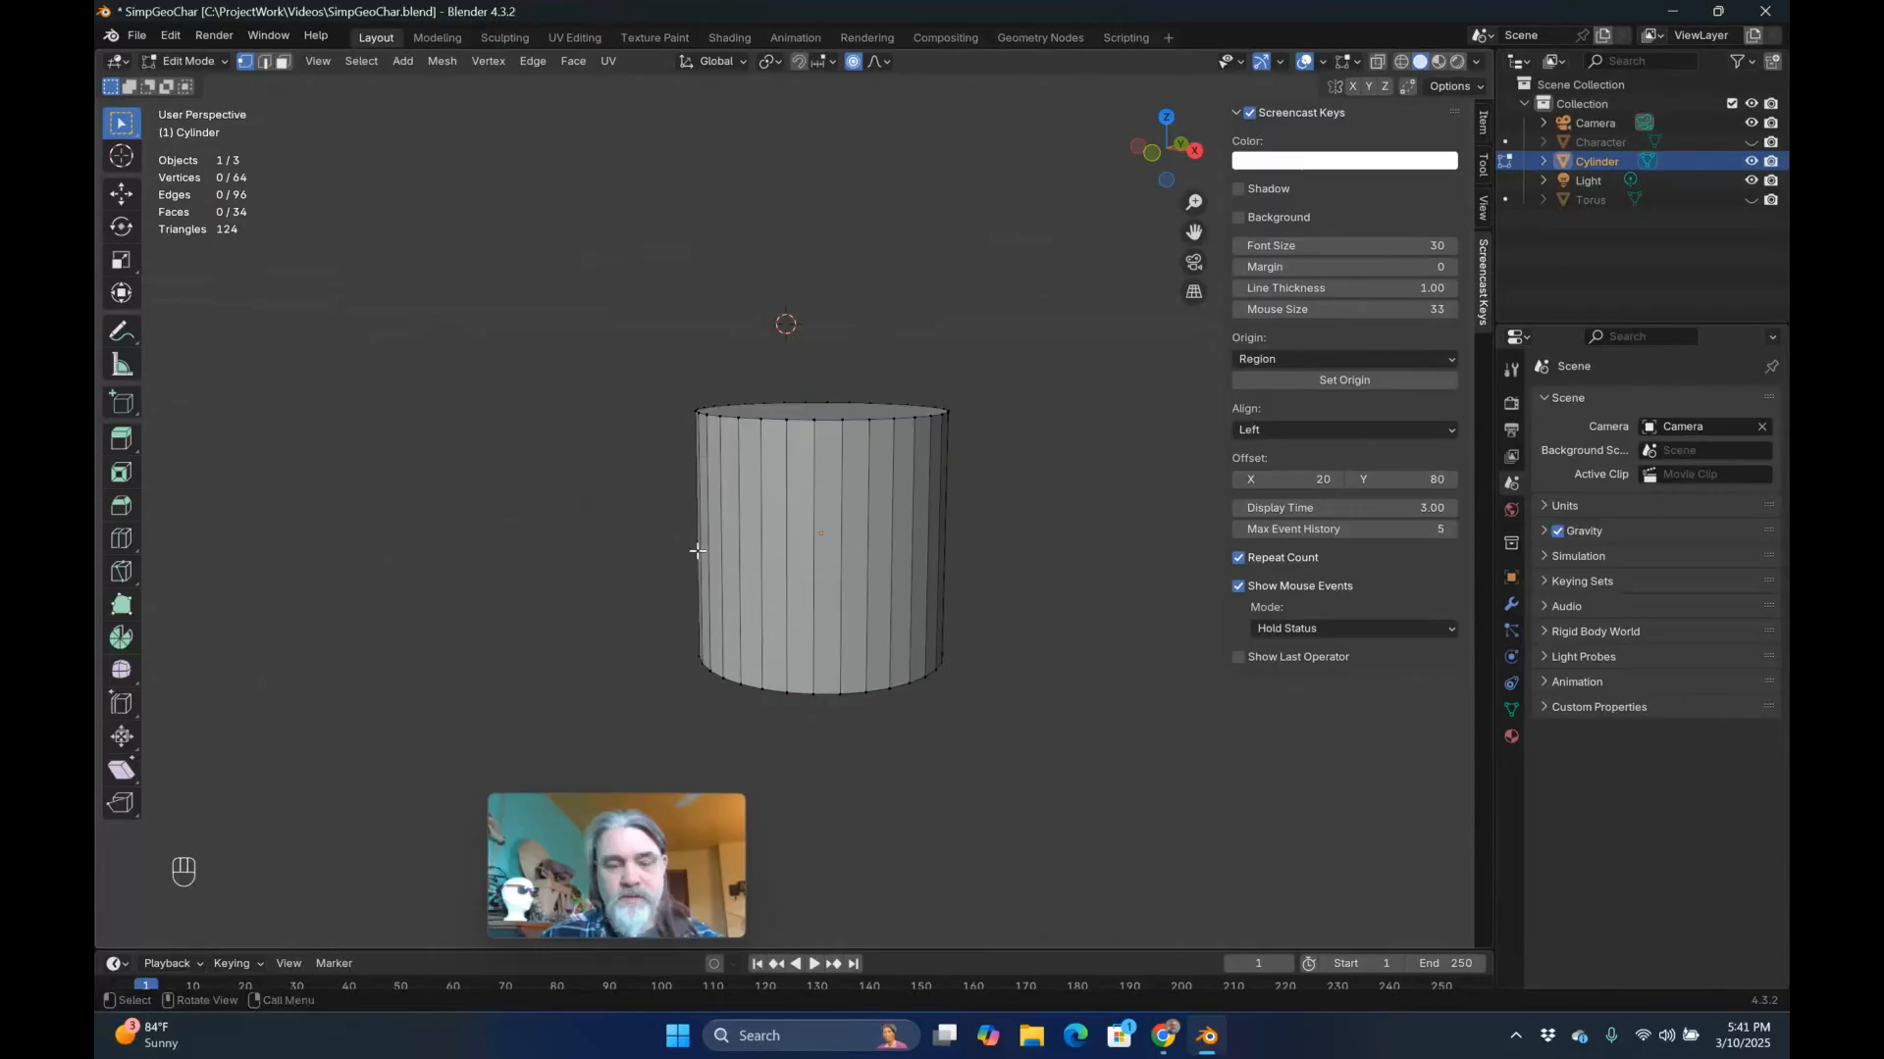
# Add eight horizontal loop cuts around the cylinder's side and slide them by a factor of about -0.217.
pyautogui.hotkey('ctrl', 'r')
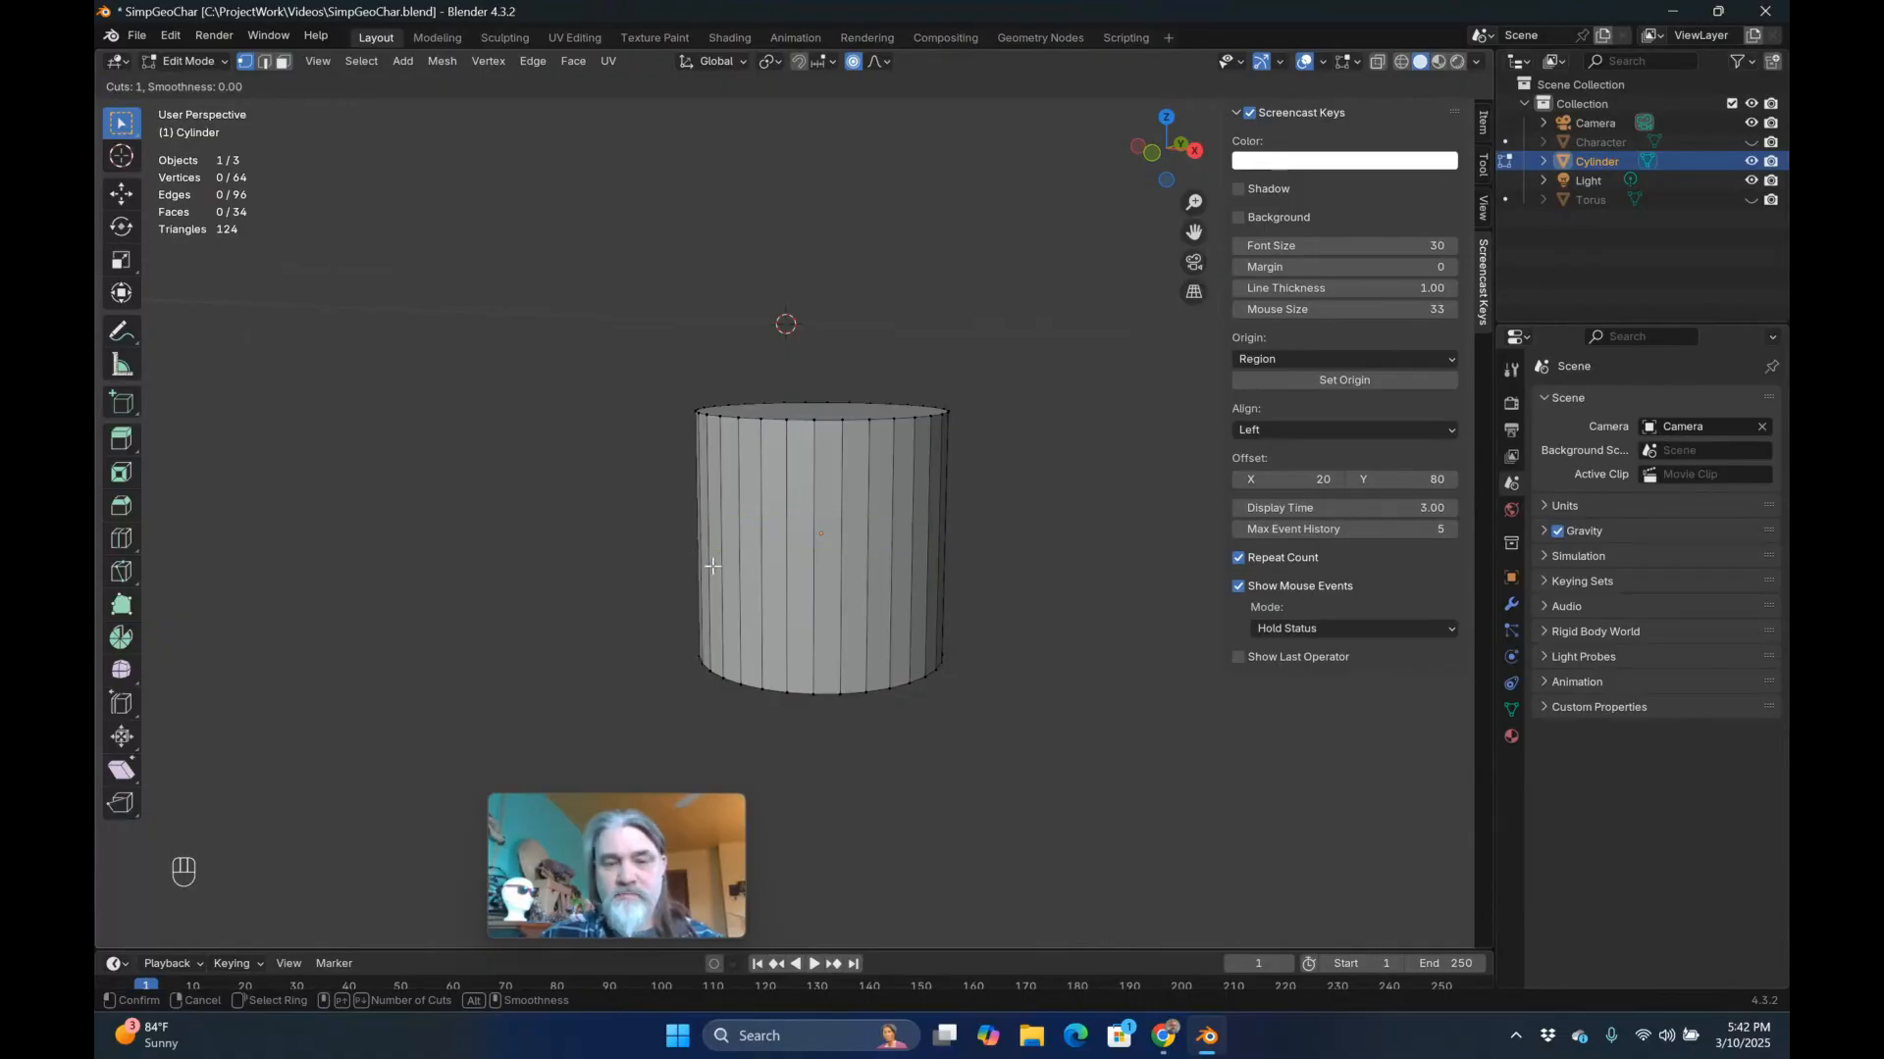
pyautogui.rightClick(649, 548)
pyautogui.press('ctrl')
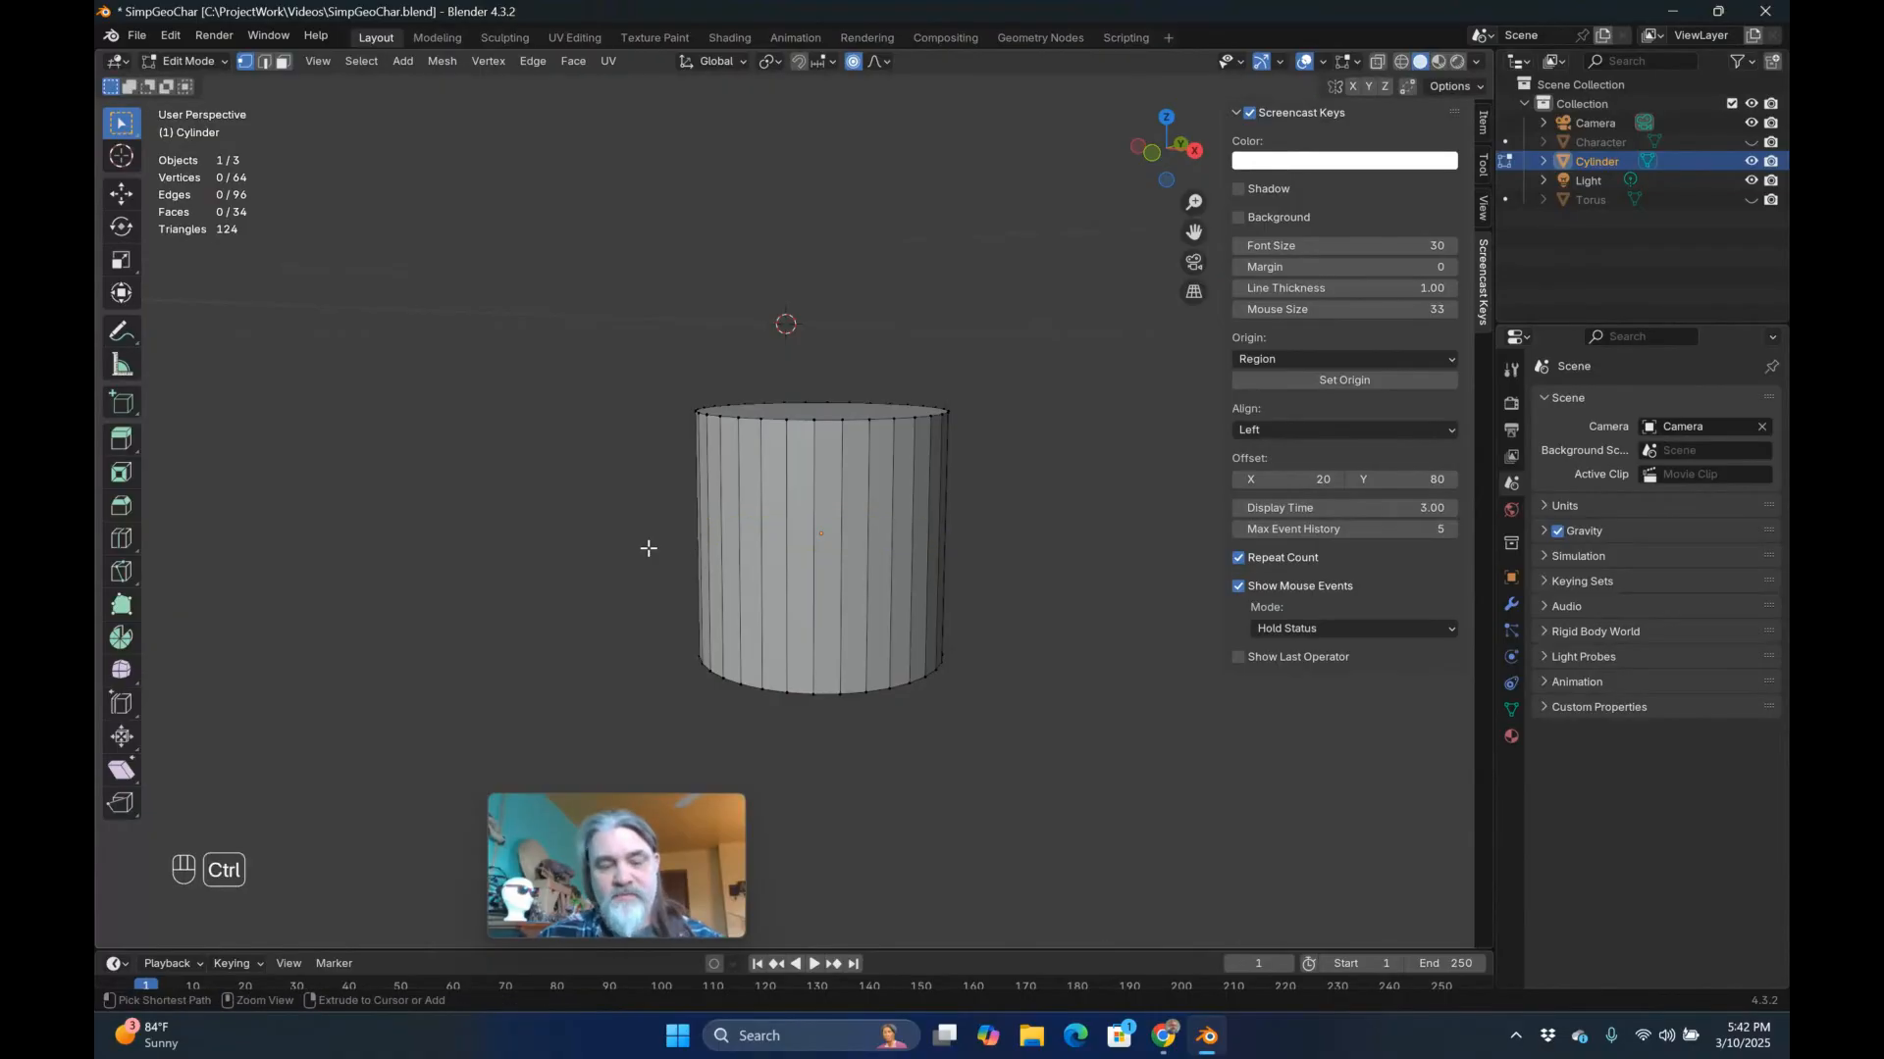
pyautogui.hotkey('ctrl', 'r')
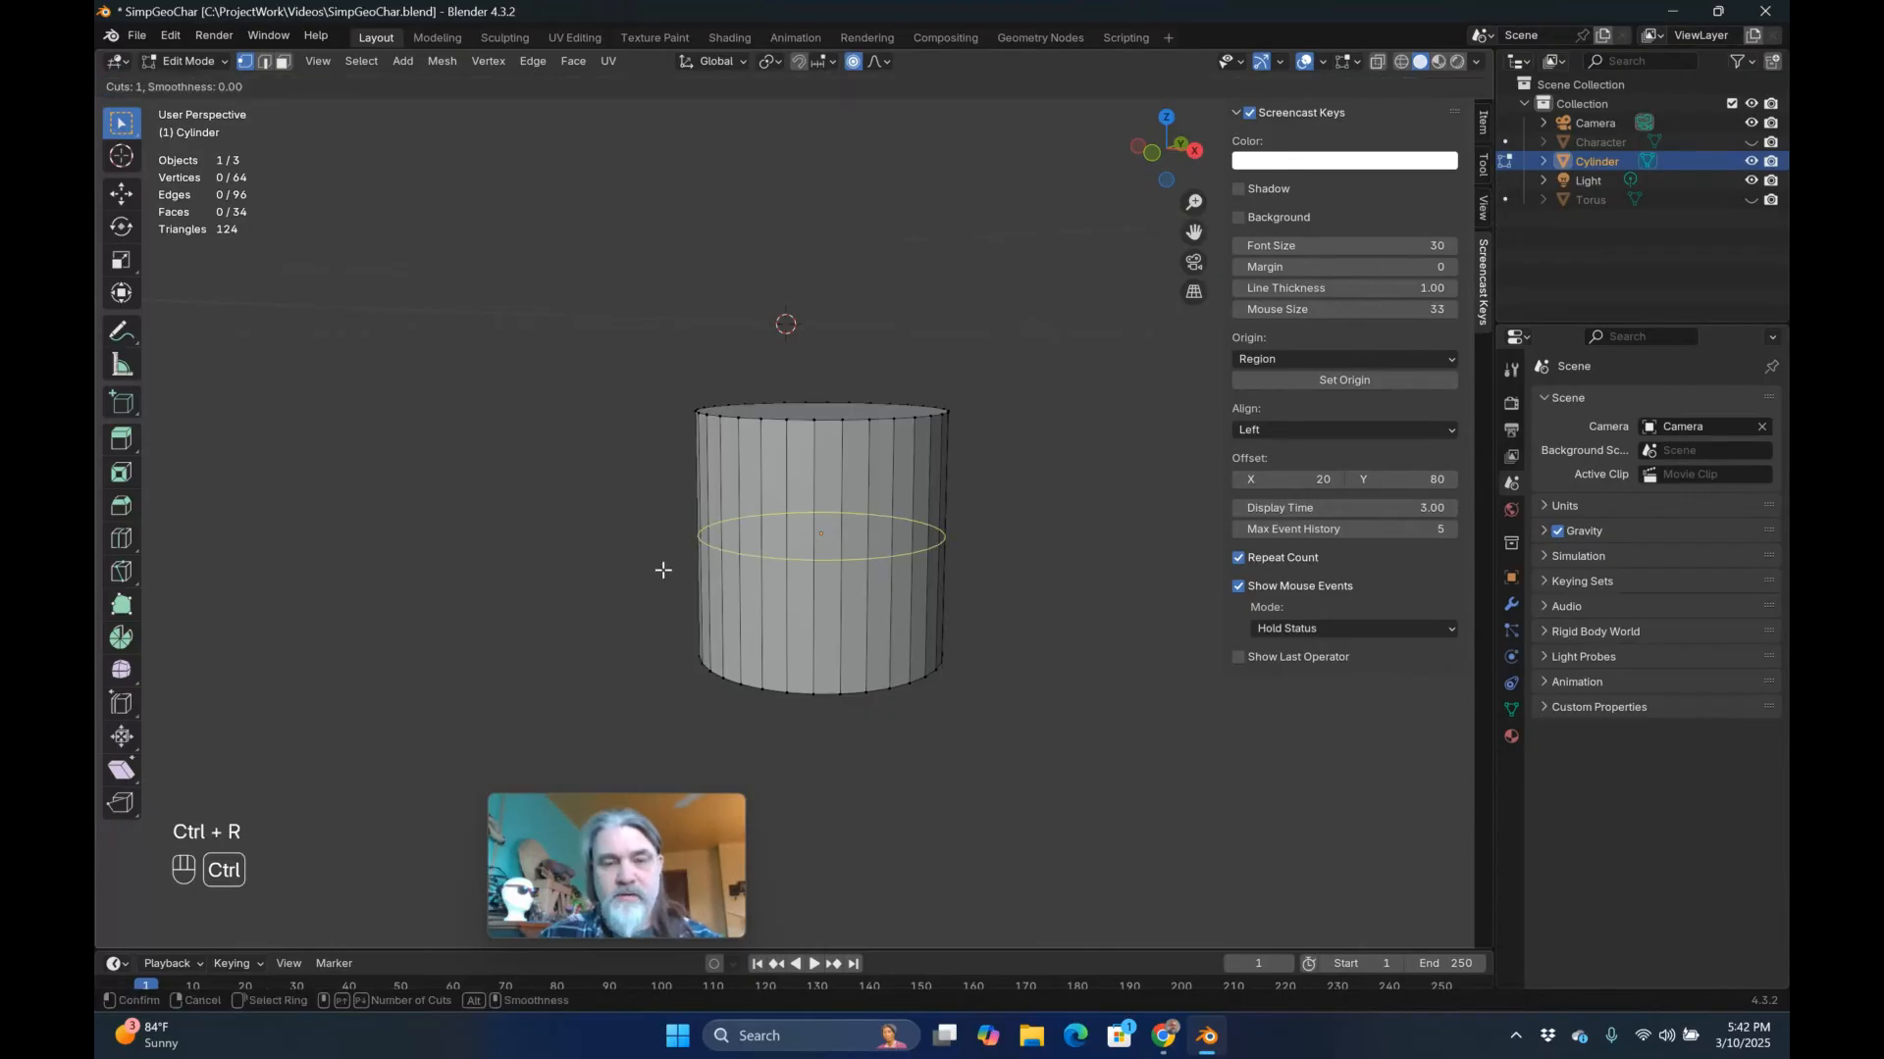
pyautogui.scroll(5, 667, 565)
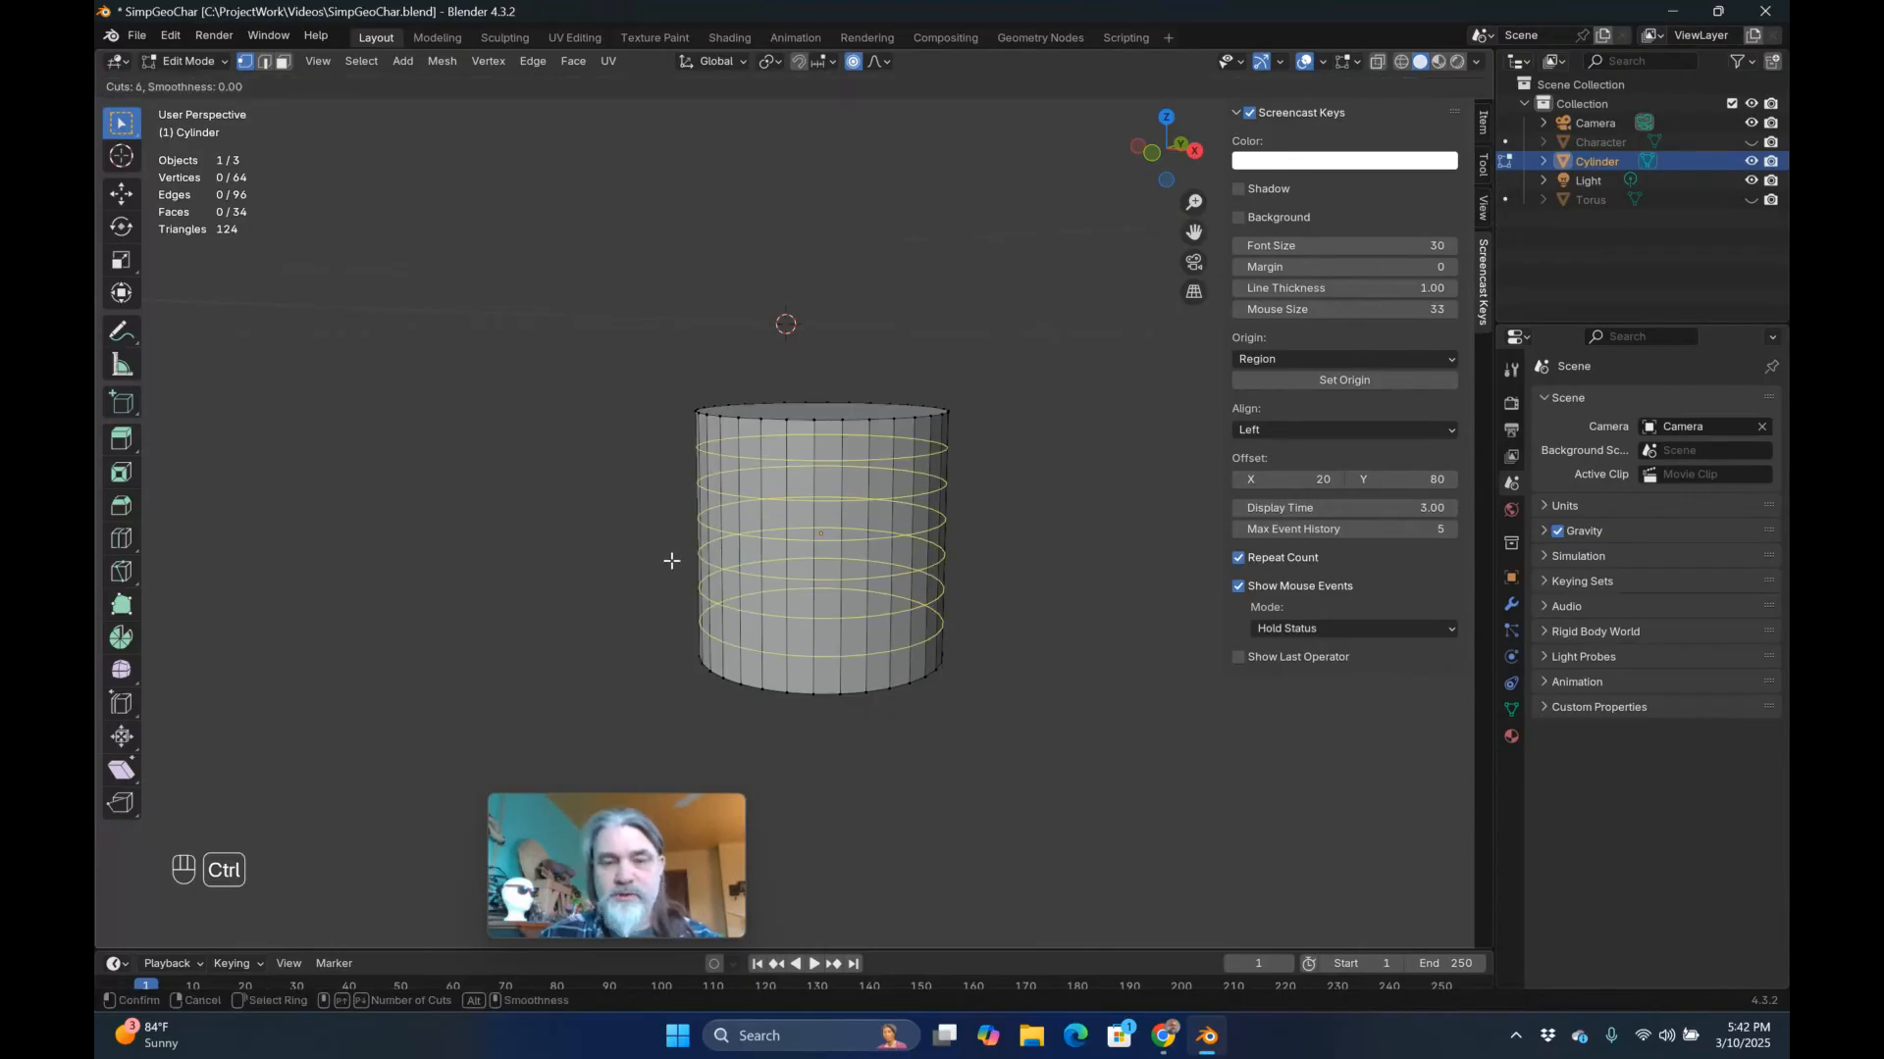
pyautogui.scroll(3, 671, 560)
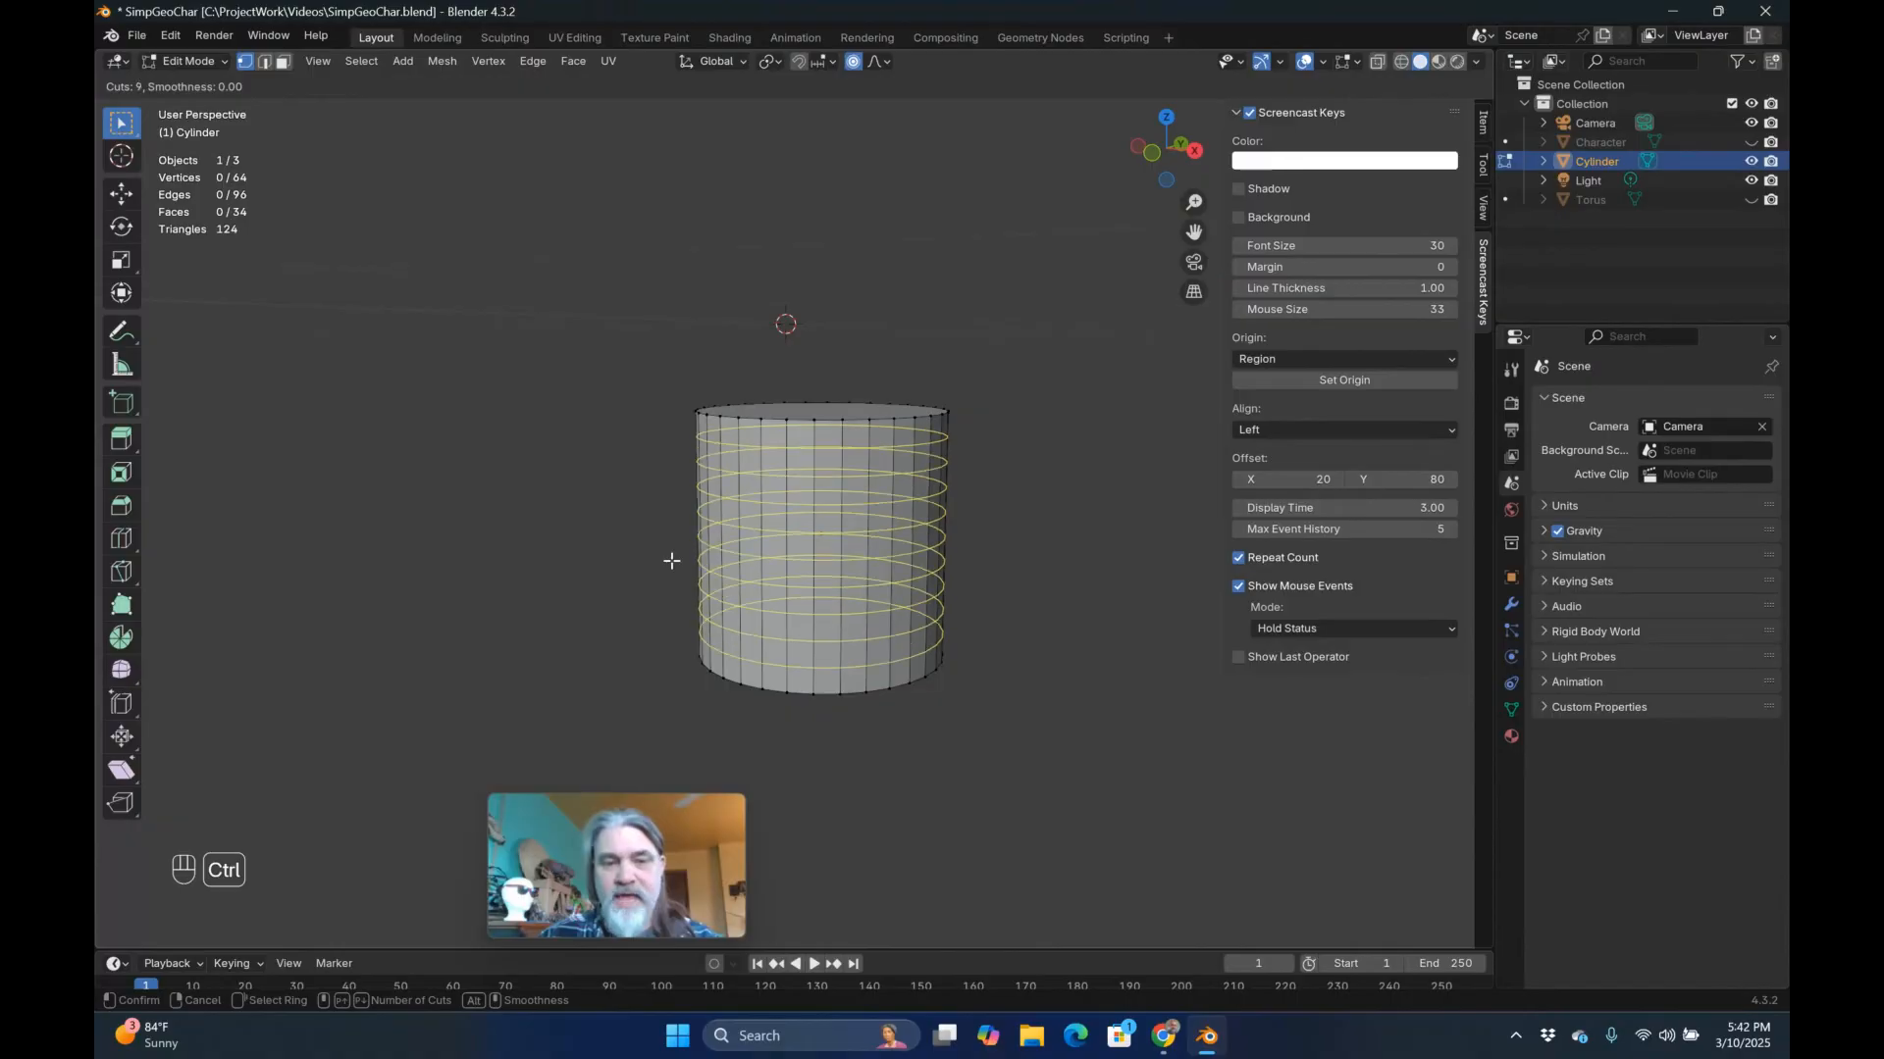
pyautogui.scroll(3, 671, 560)
pyautogui.scroll(-5, 671, 560)
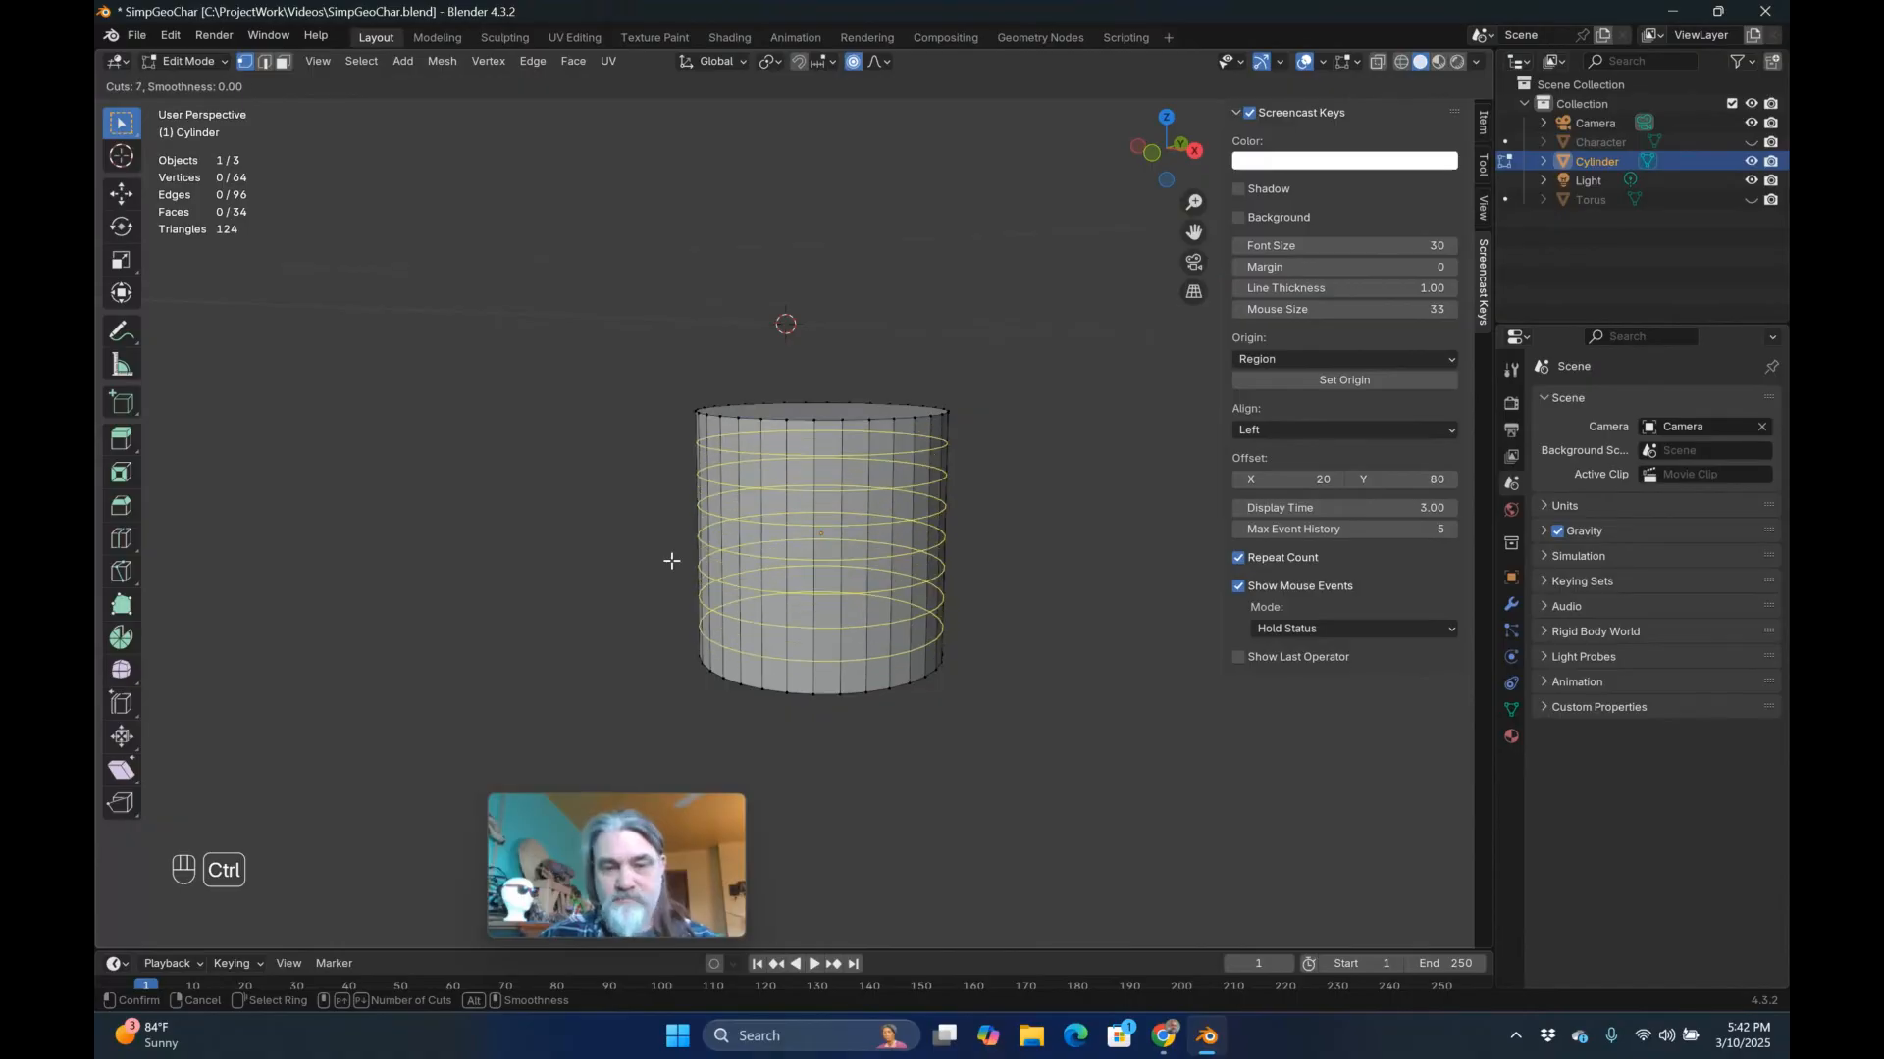
pyautogui.click(671, 561)
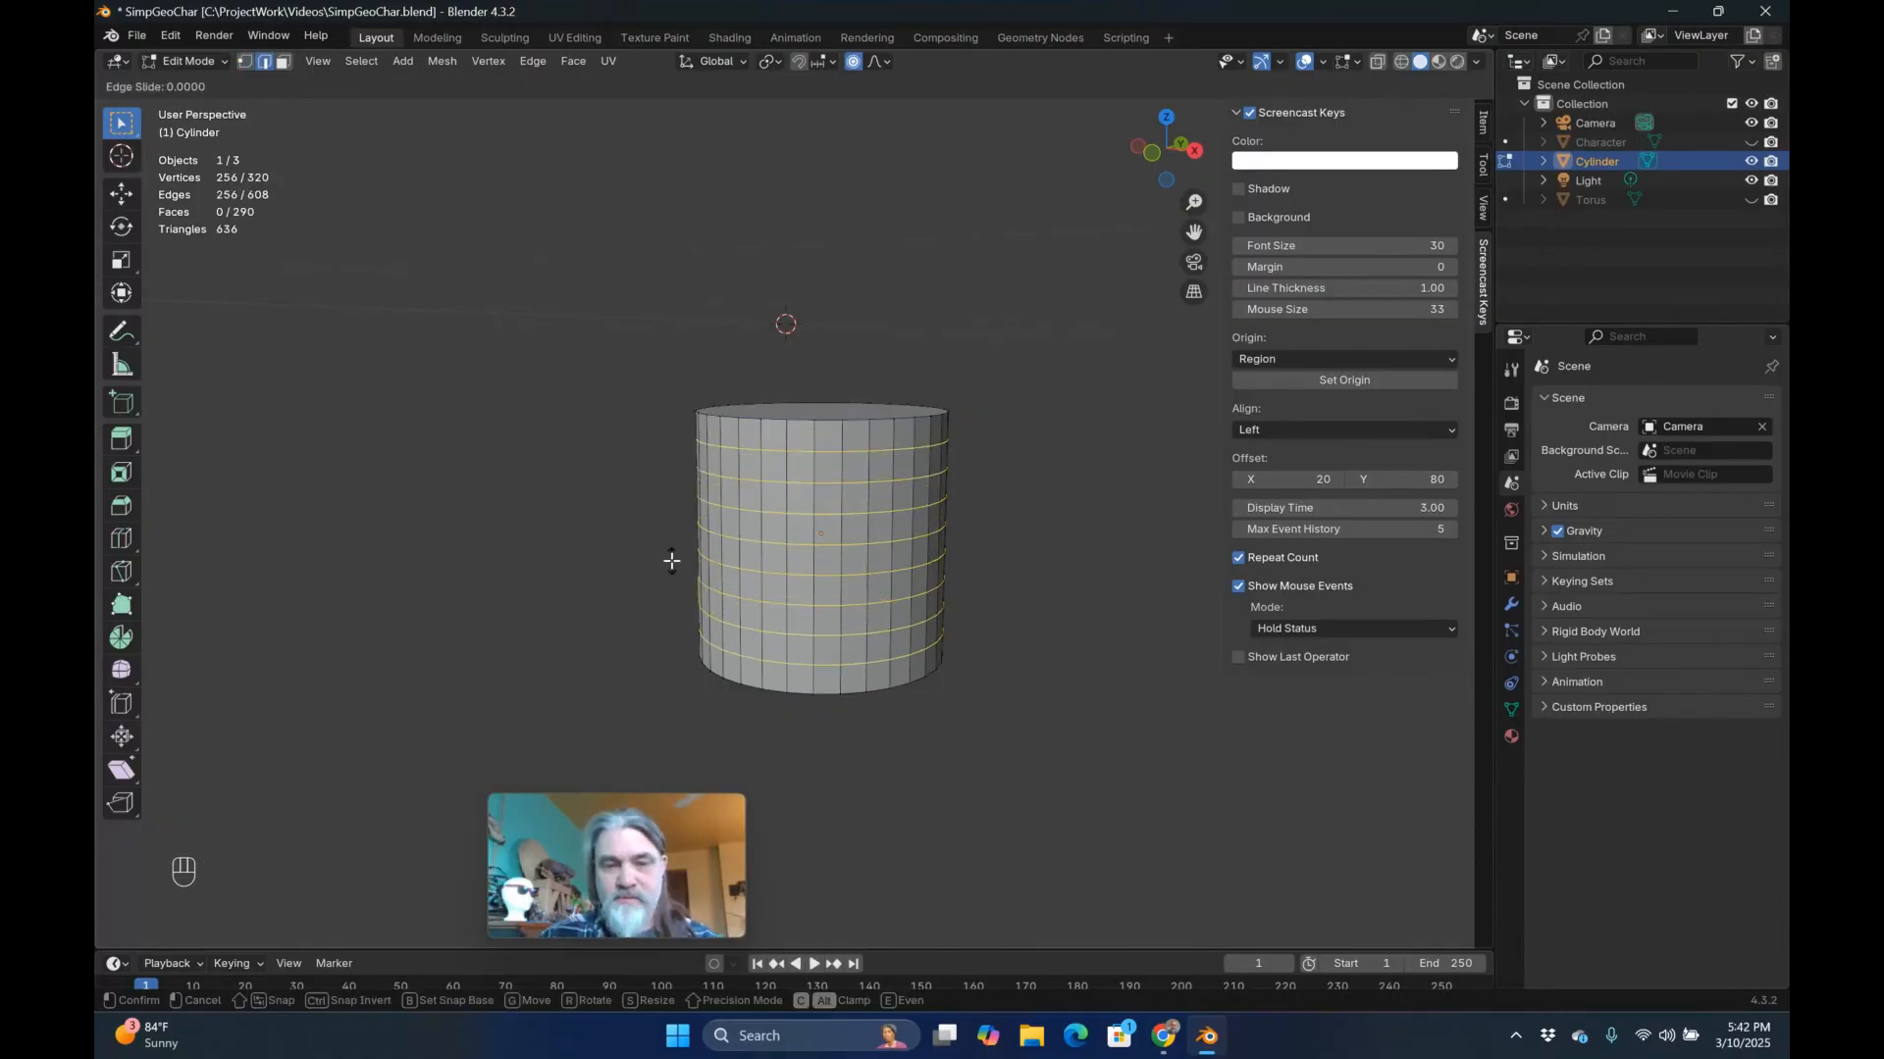
pyautogui.rightClick(668, 566)
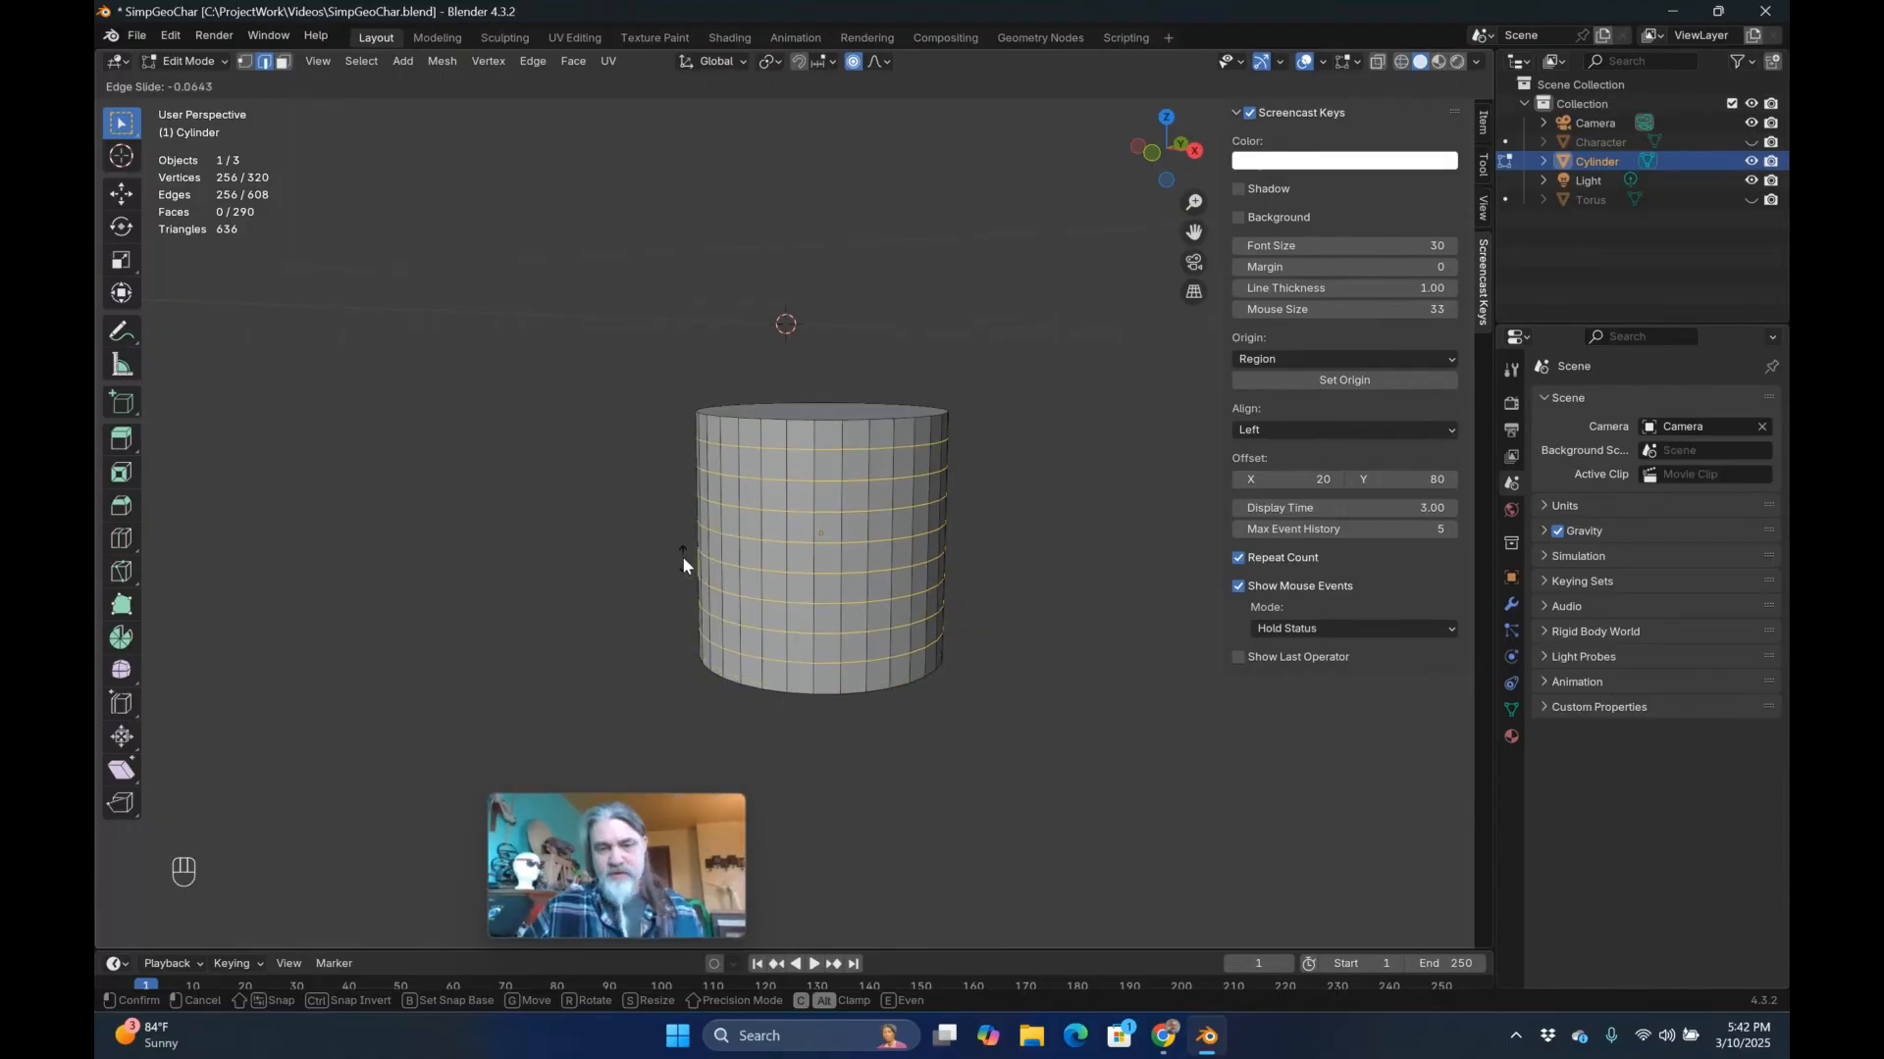
pyautogui.click(683, 558)
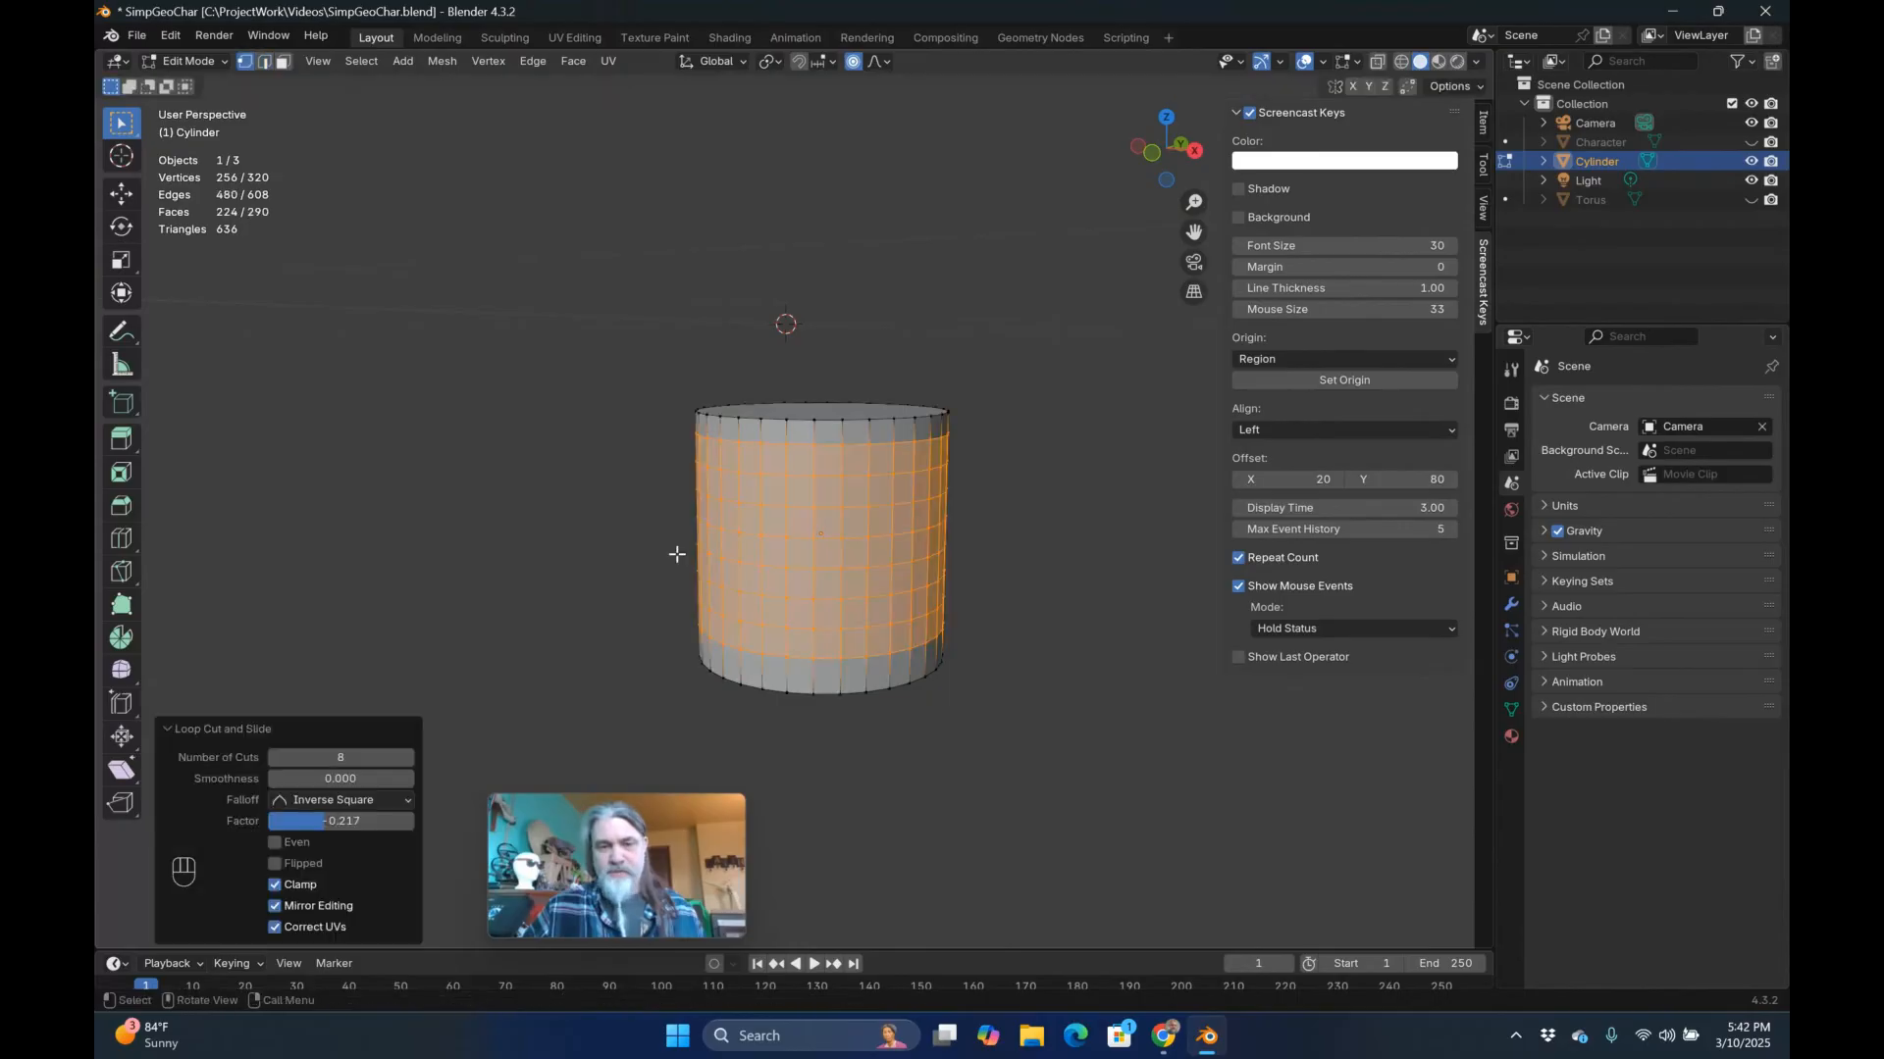
# Unhide the Character object, then select only the cylinder's bottom face in face select mode.
pyautogui.moveTo(677, 554); pyautogui.dragTo(934, 574, button='middle')
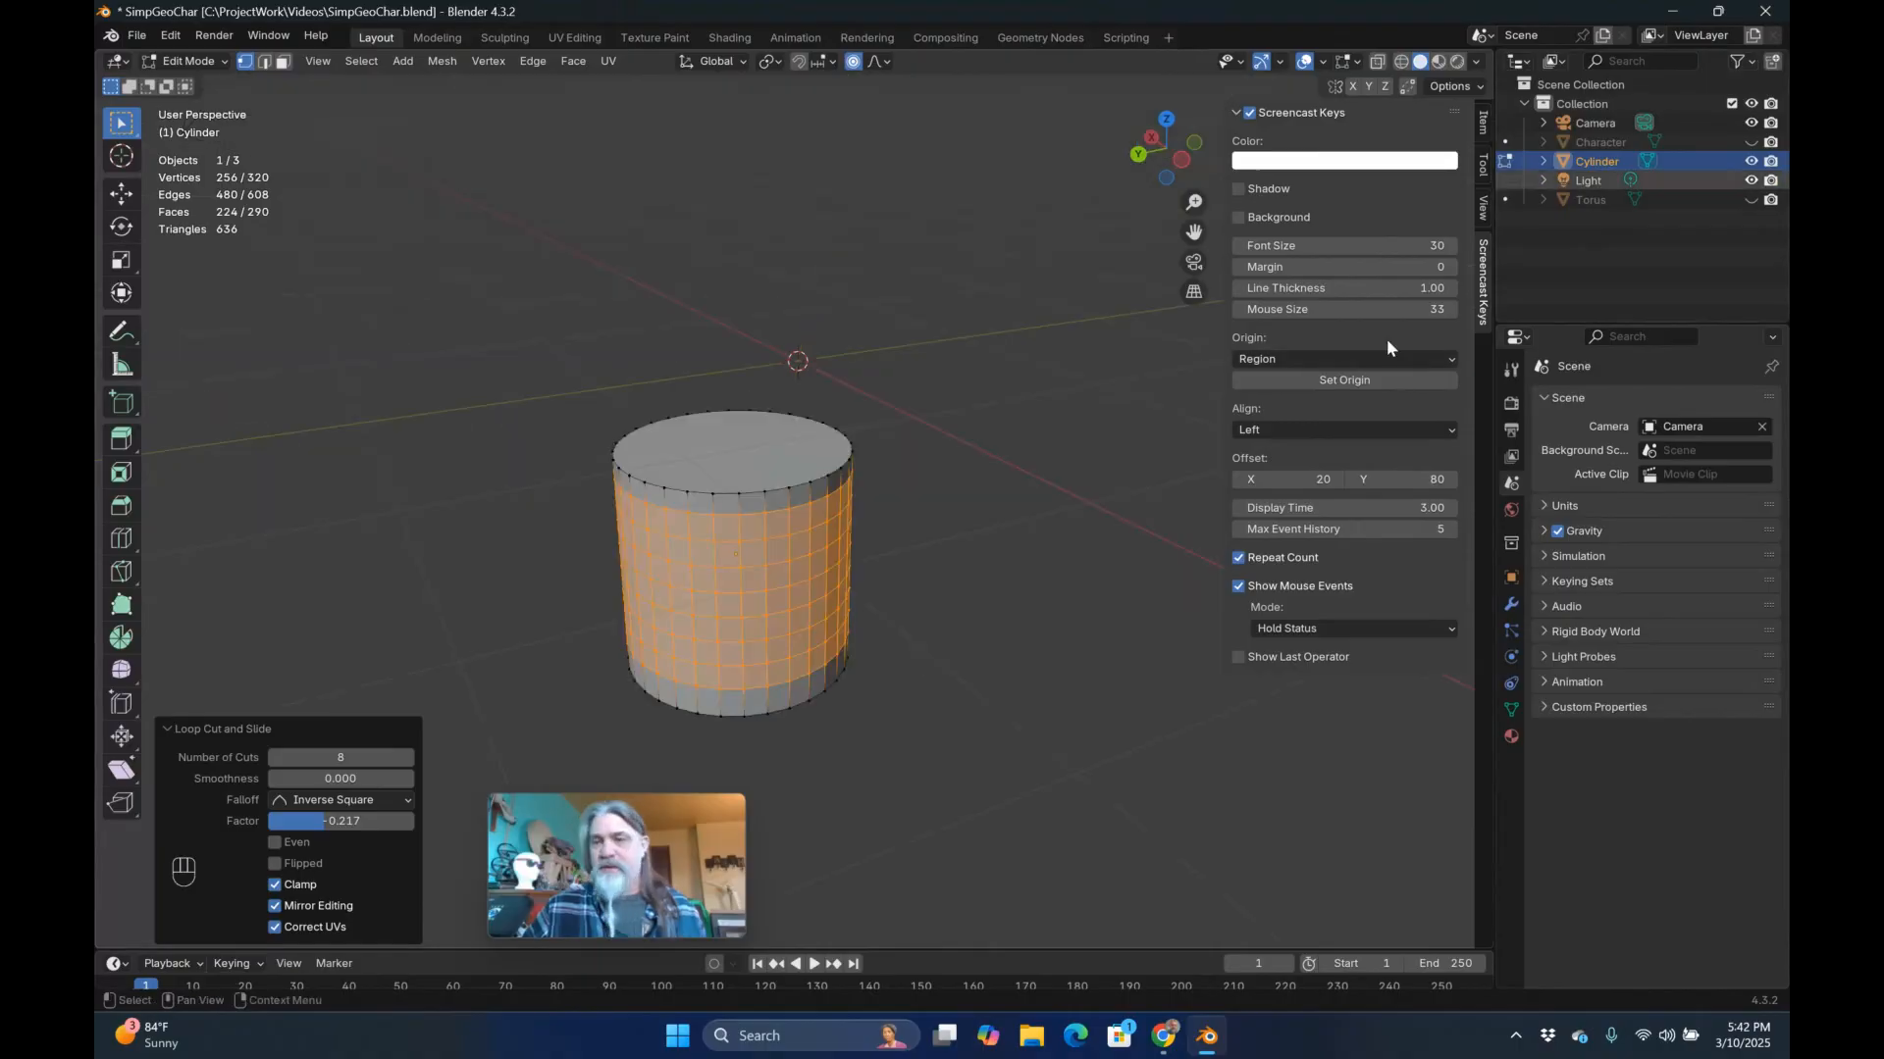
pyautogui.click(1751, 143)
pyautogui.moveTo(1285, 704); pyautogui.dragTo(838, 499, button='middle')
pyautogui.click(1009, 665)
pyautogui.hotkey('shift', '3')
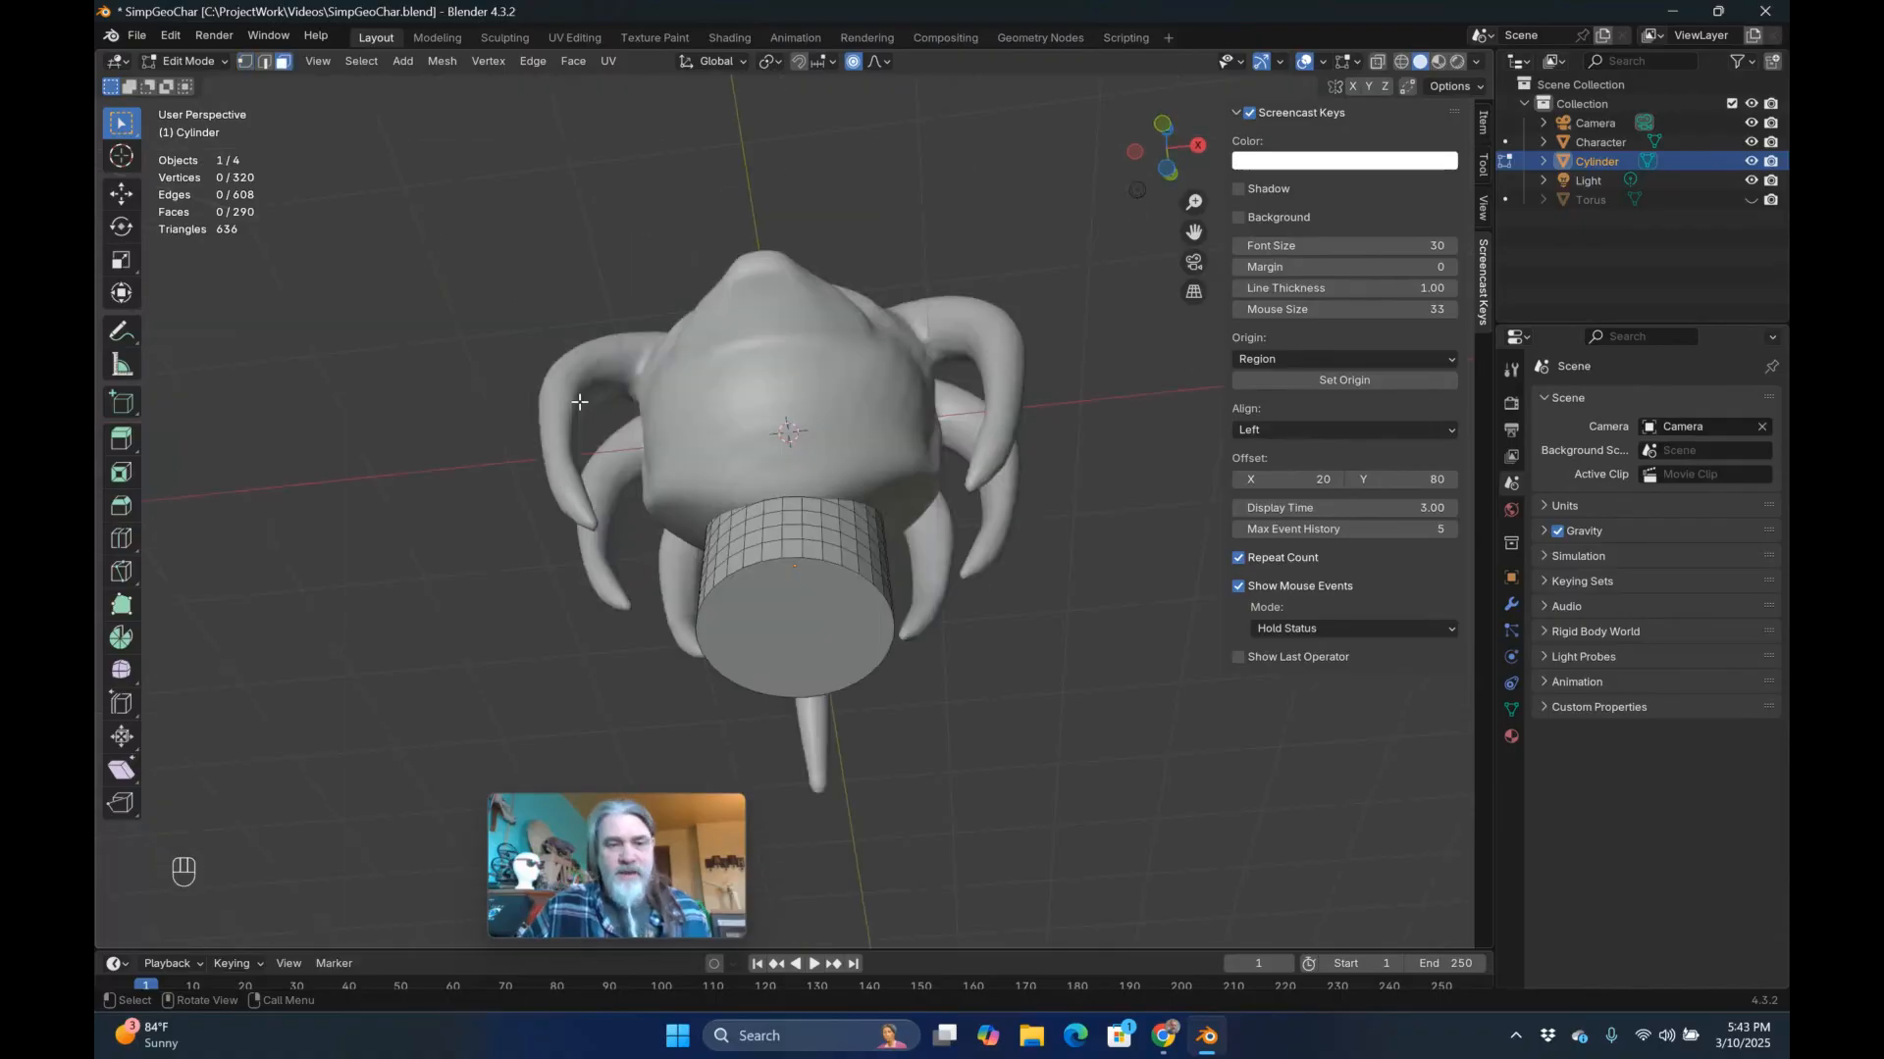
pyautogui.click(794, 627)
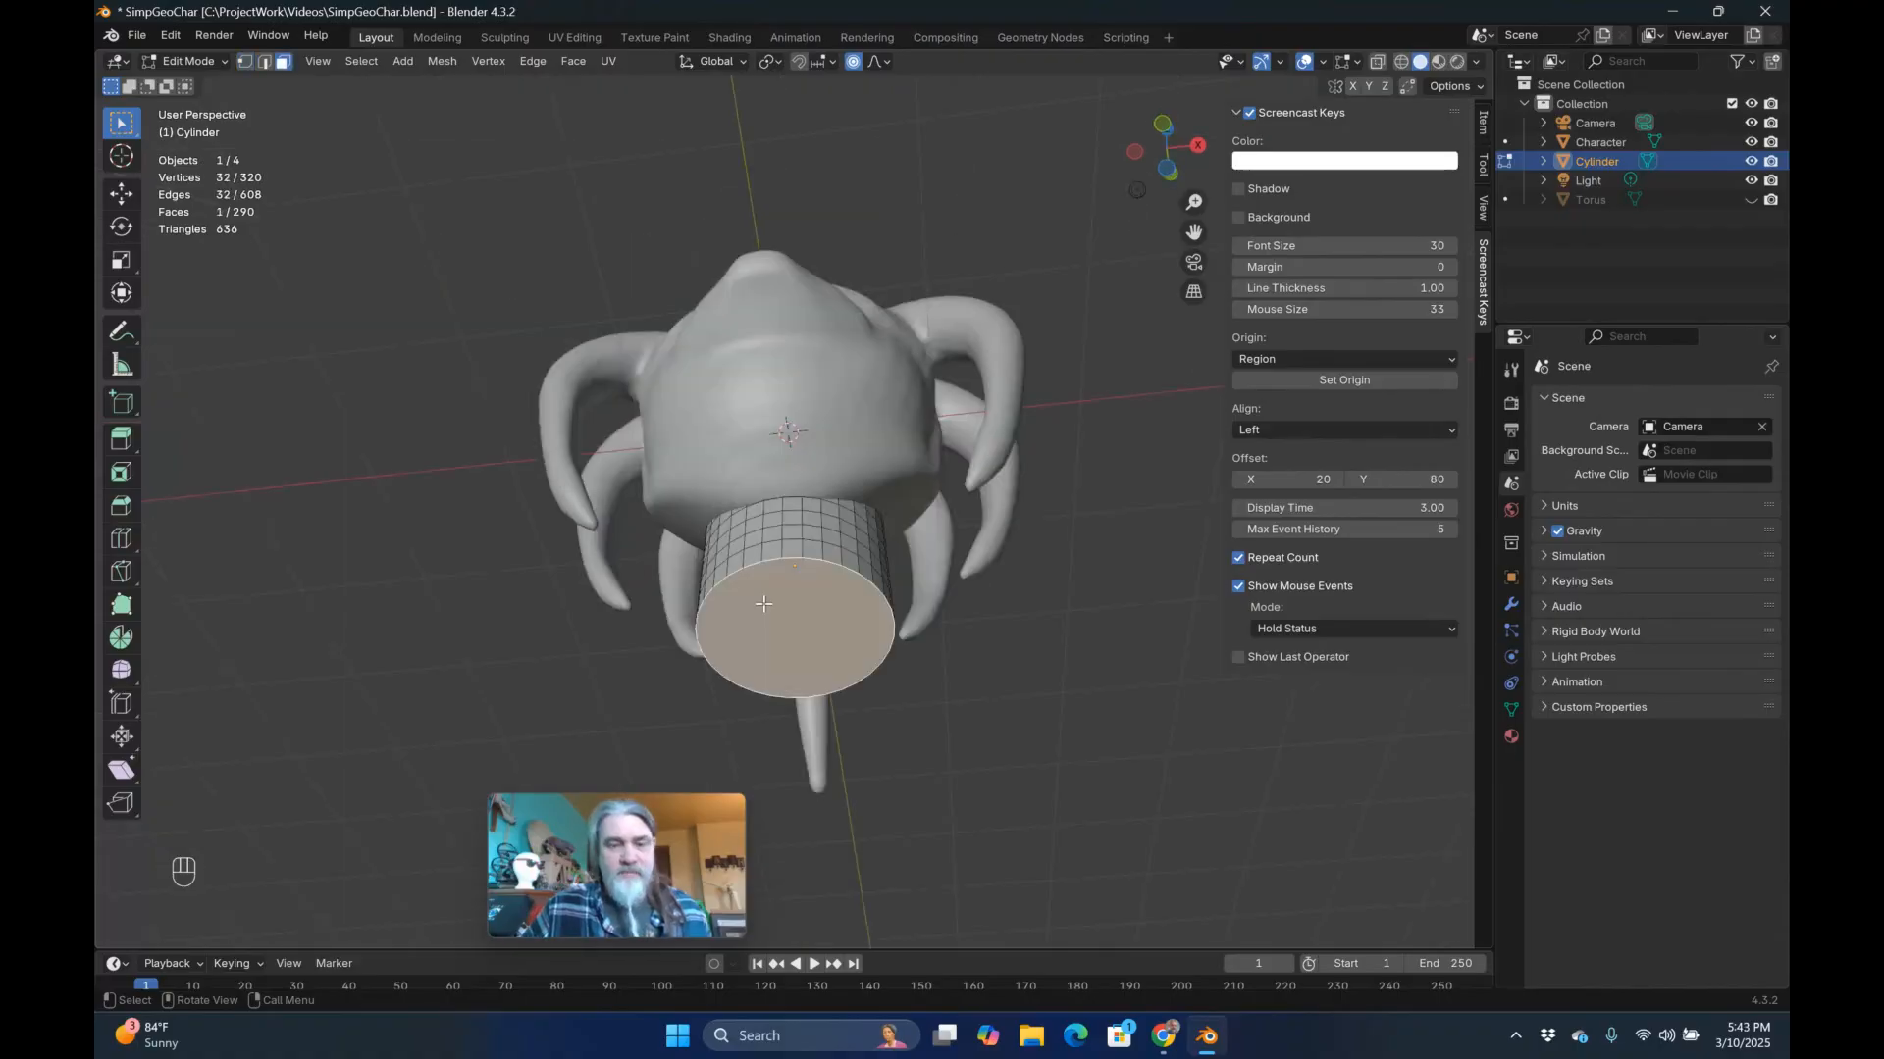
# Scale the bottom face up to about 1.279 with smooth proportional editing at a size of about 0.564, flaring the neck's base.
pyautogui.moveTo(795, 628)
pyautogui.mouseDown(button='middle')
pyautogui.moveTo(752, 744)
pyautogui.moveTo(801, 657)
pyautogui.mouseUp(button='middle')
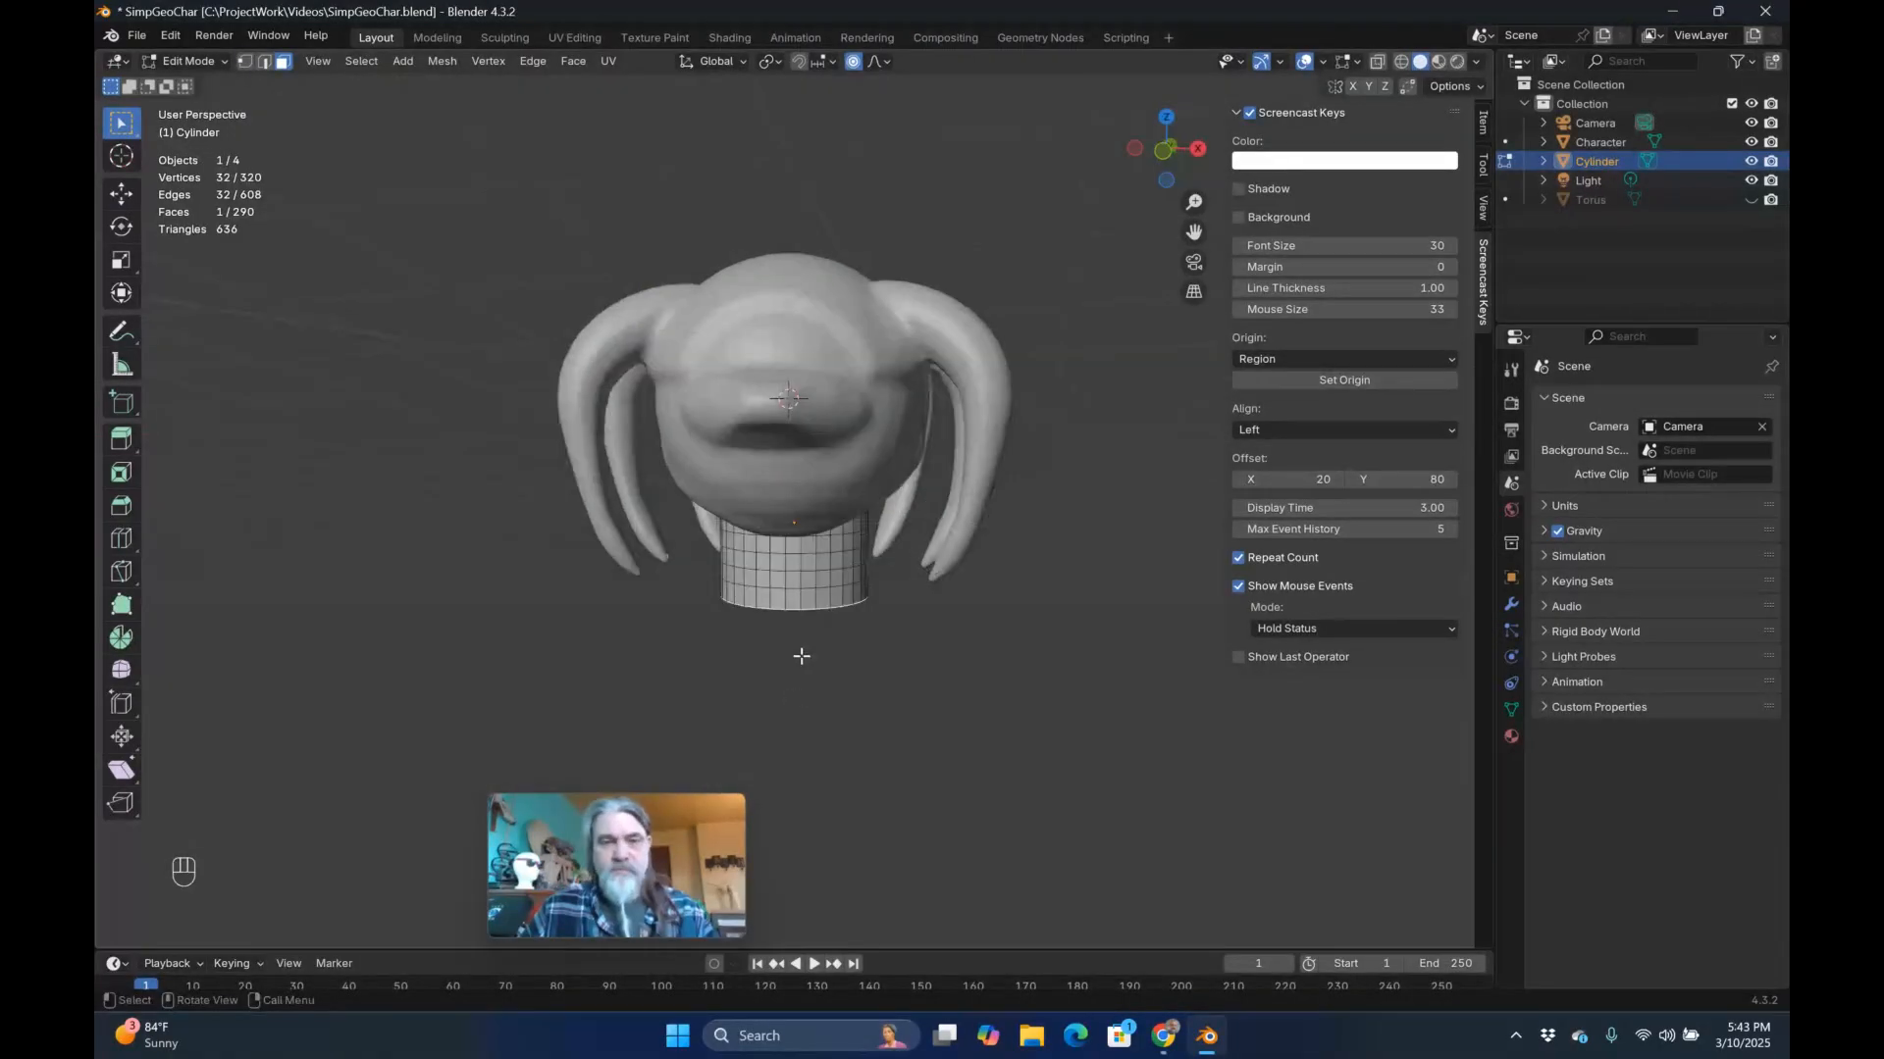
pyautogui.press('s')
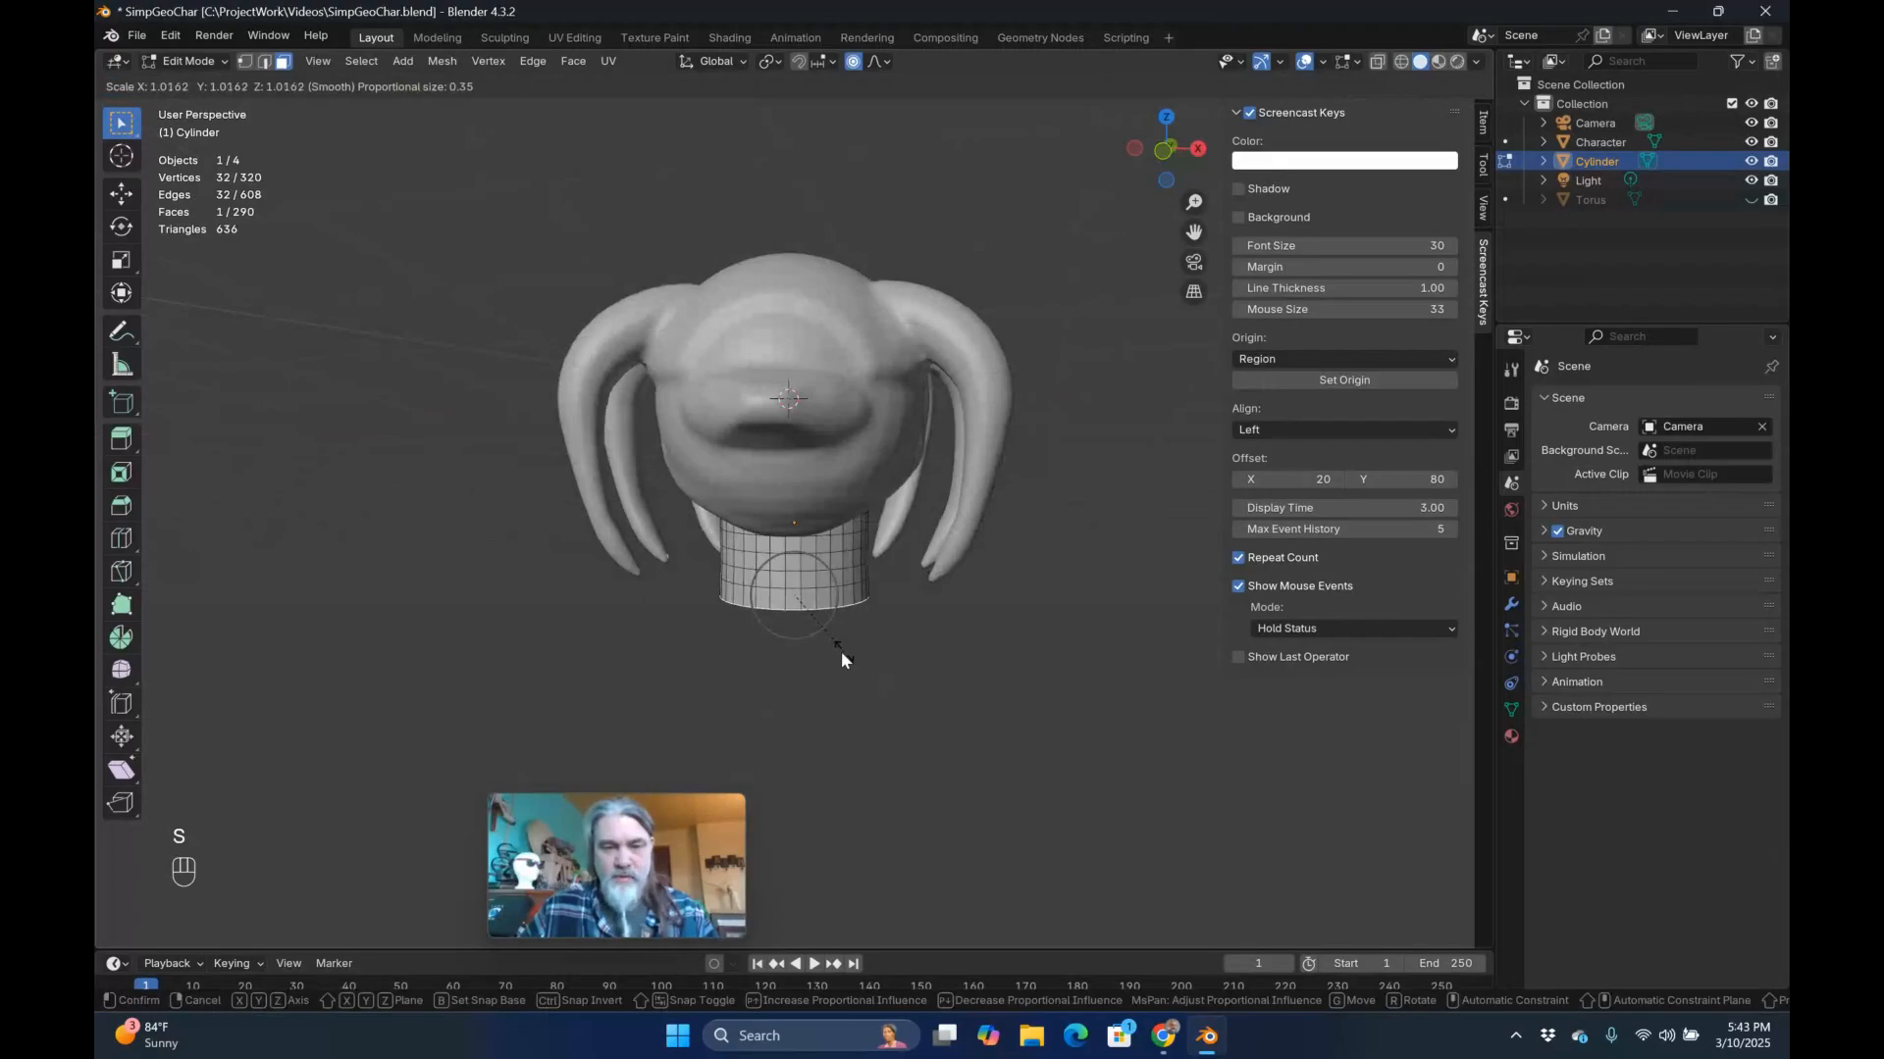
pyautogui.scroll(-2, 840, 651)
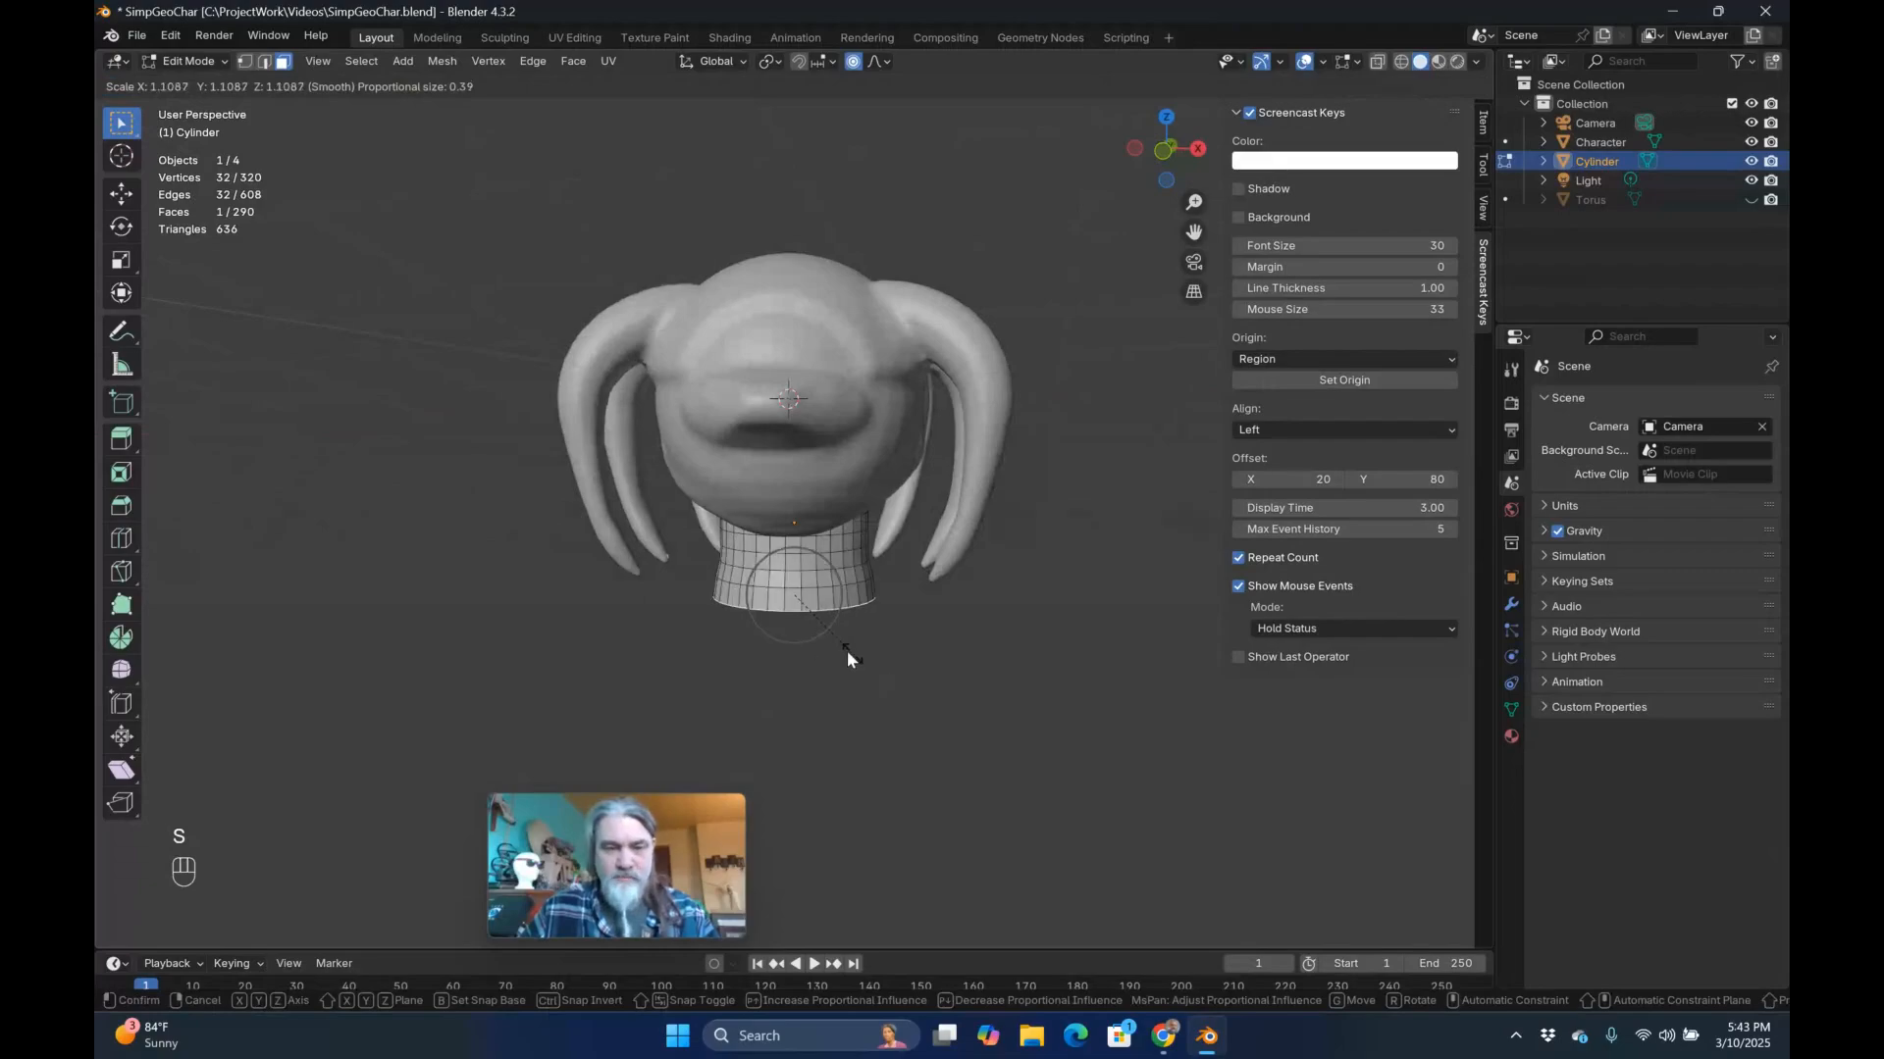
pyautogui.scroll(-1, 852, 653)
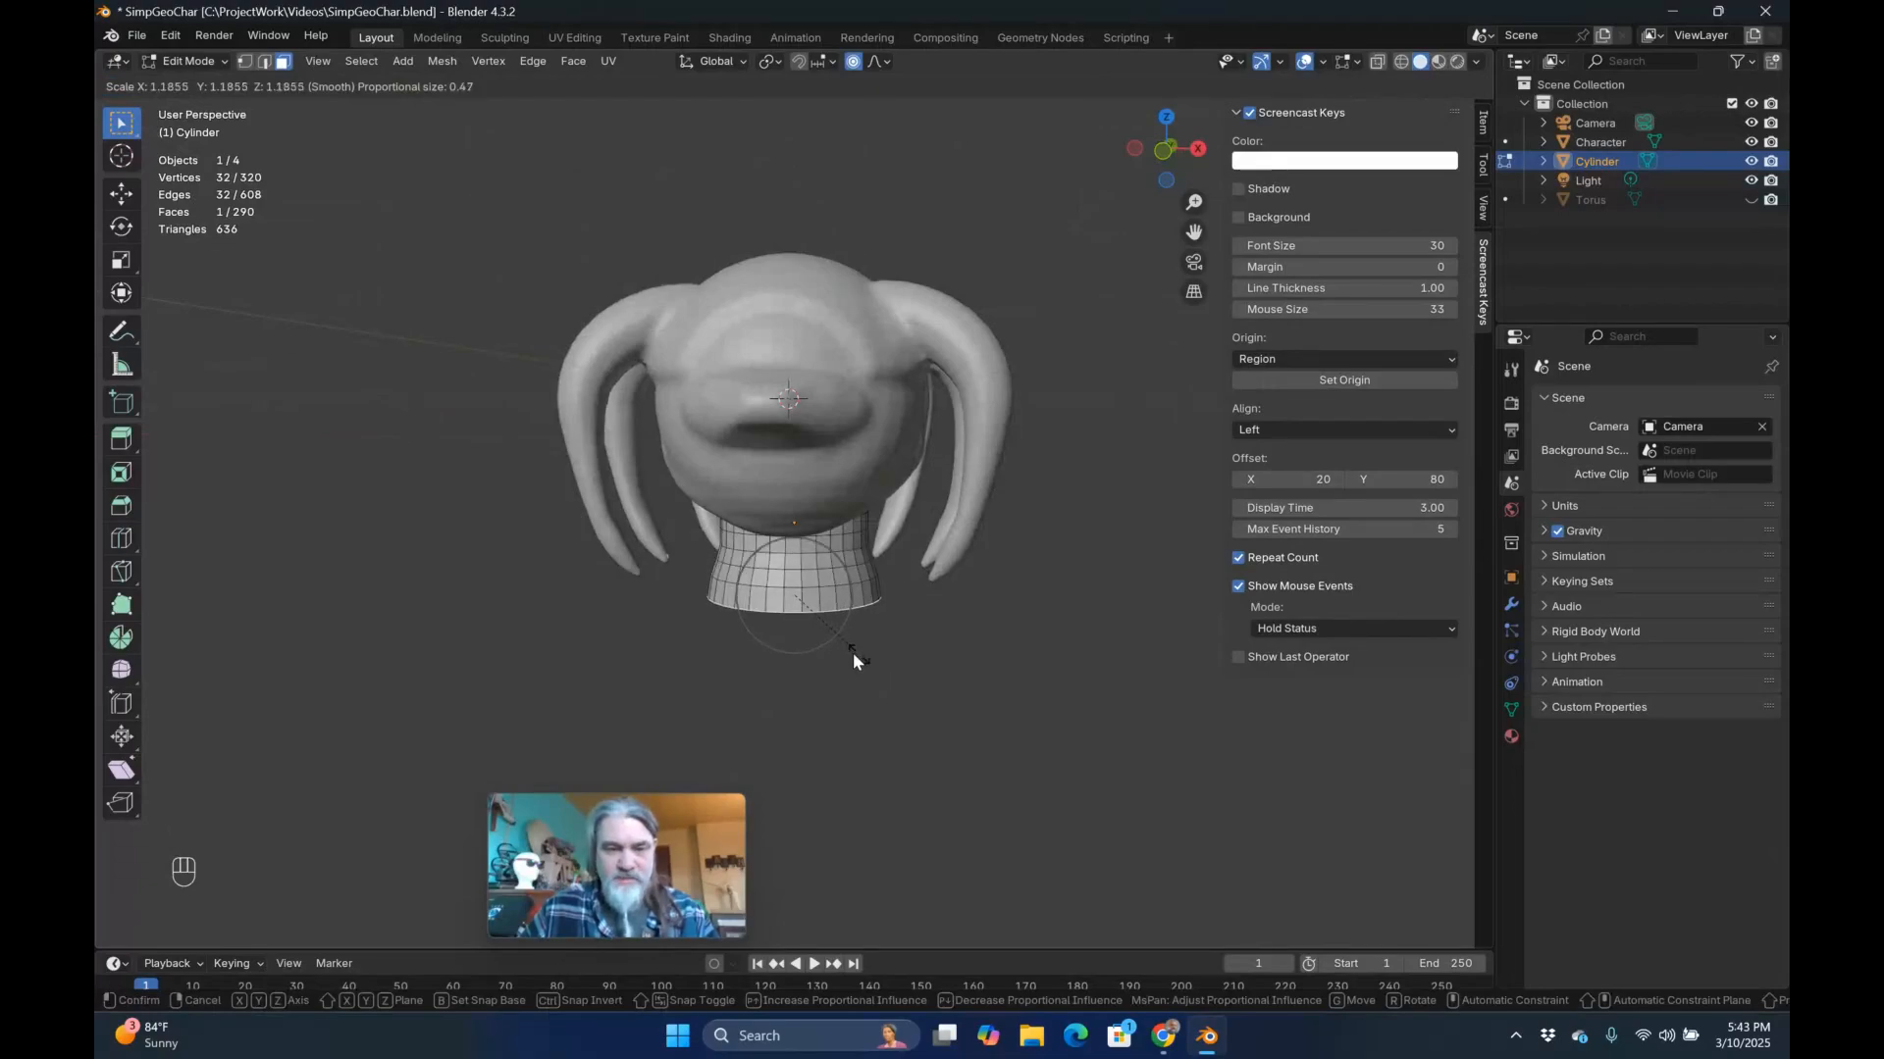
pyautogui.scroll(-1, 852, 652)
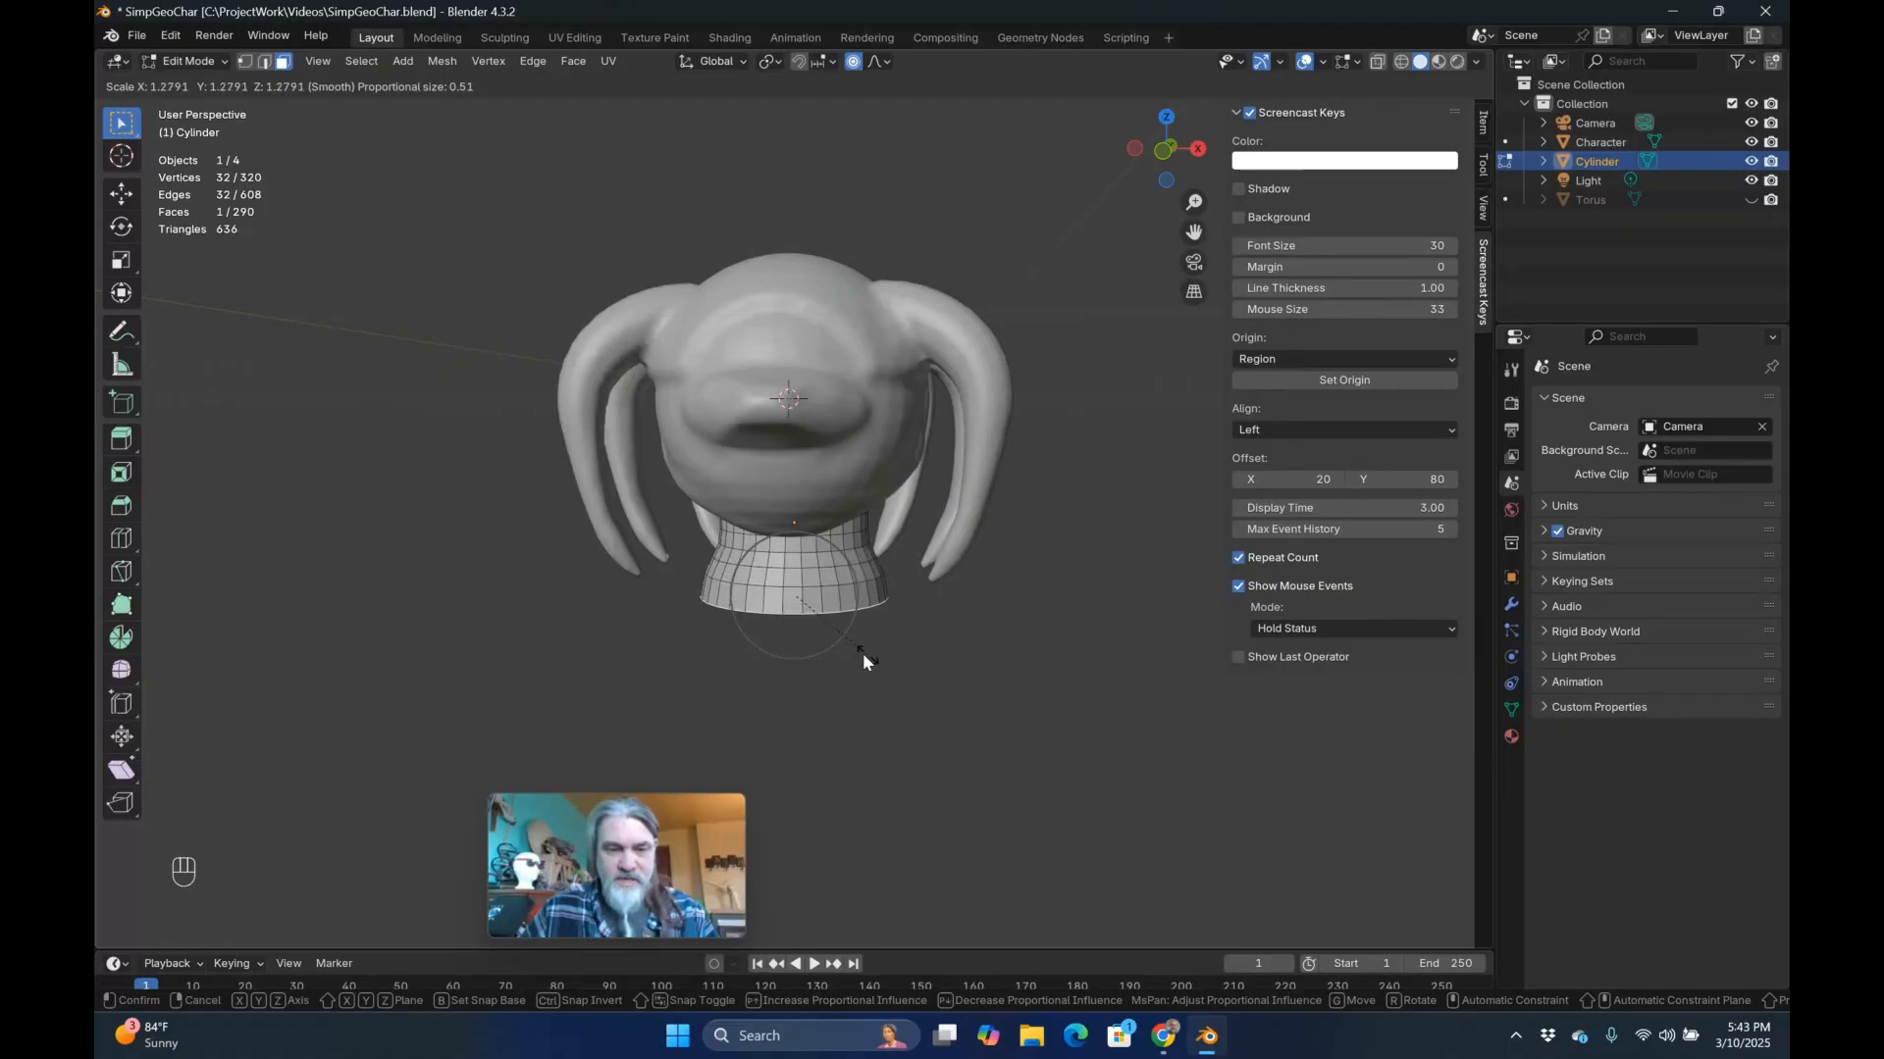
pyautogui.scroll(-1, 862, 653)
pyautogui.click(862, 653)
# Widen the neck's bottom face along X to about 1.19 with proportional editing.
pyautogui.moveTo(863, 653); pyautogui.dragTo(976, 599, button='middle')
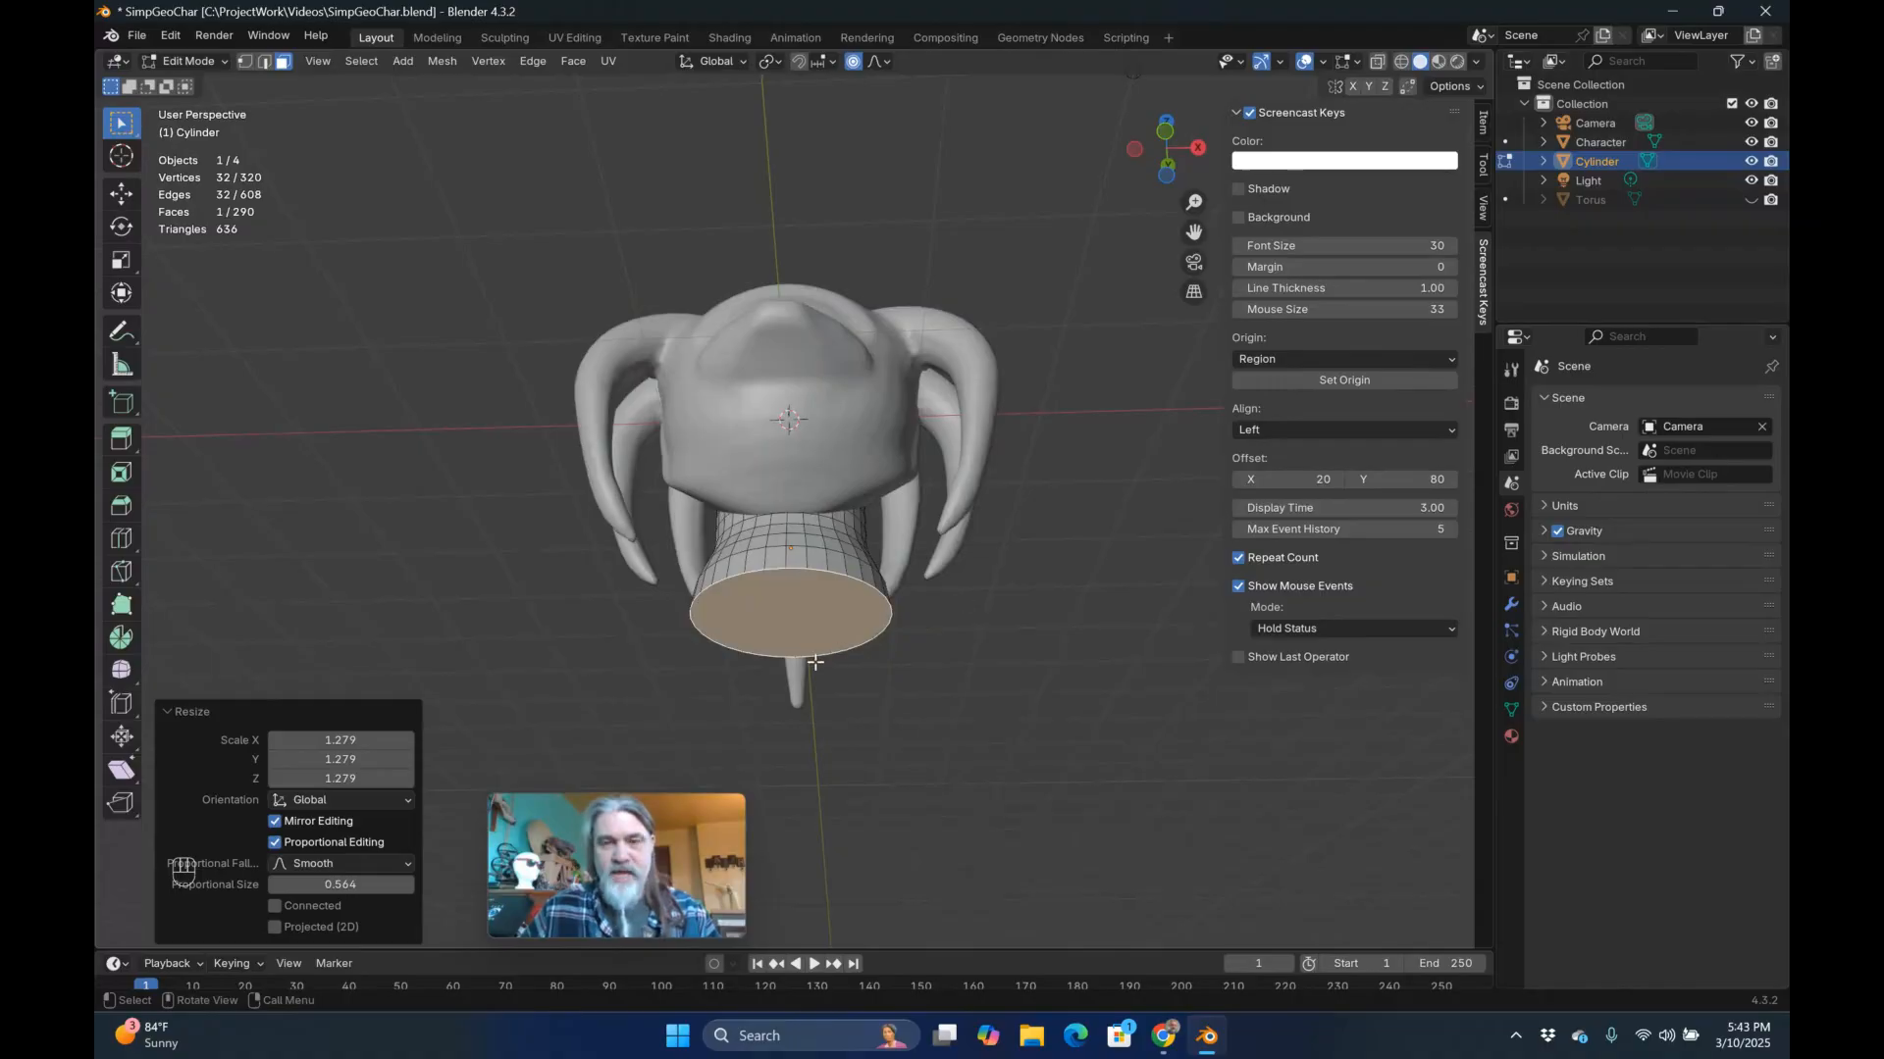
pyautogui.press('s')
pyautogui.press('x')
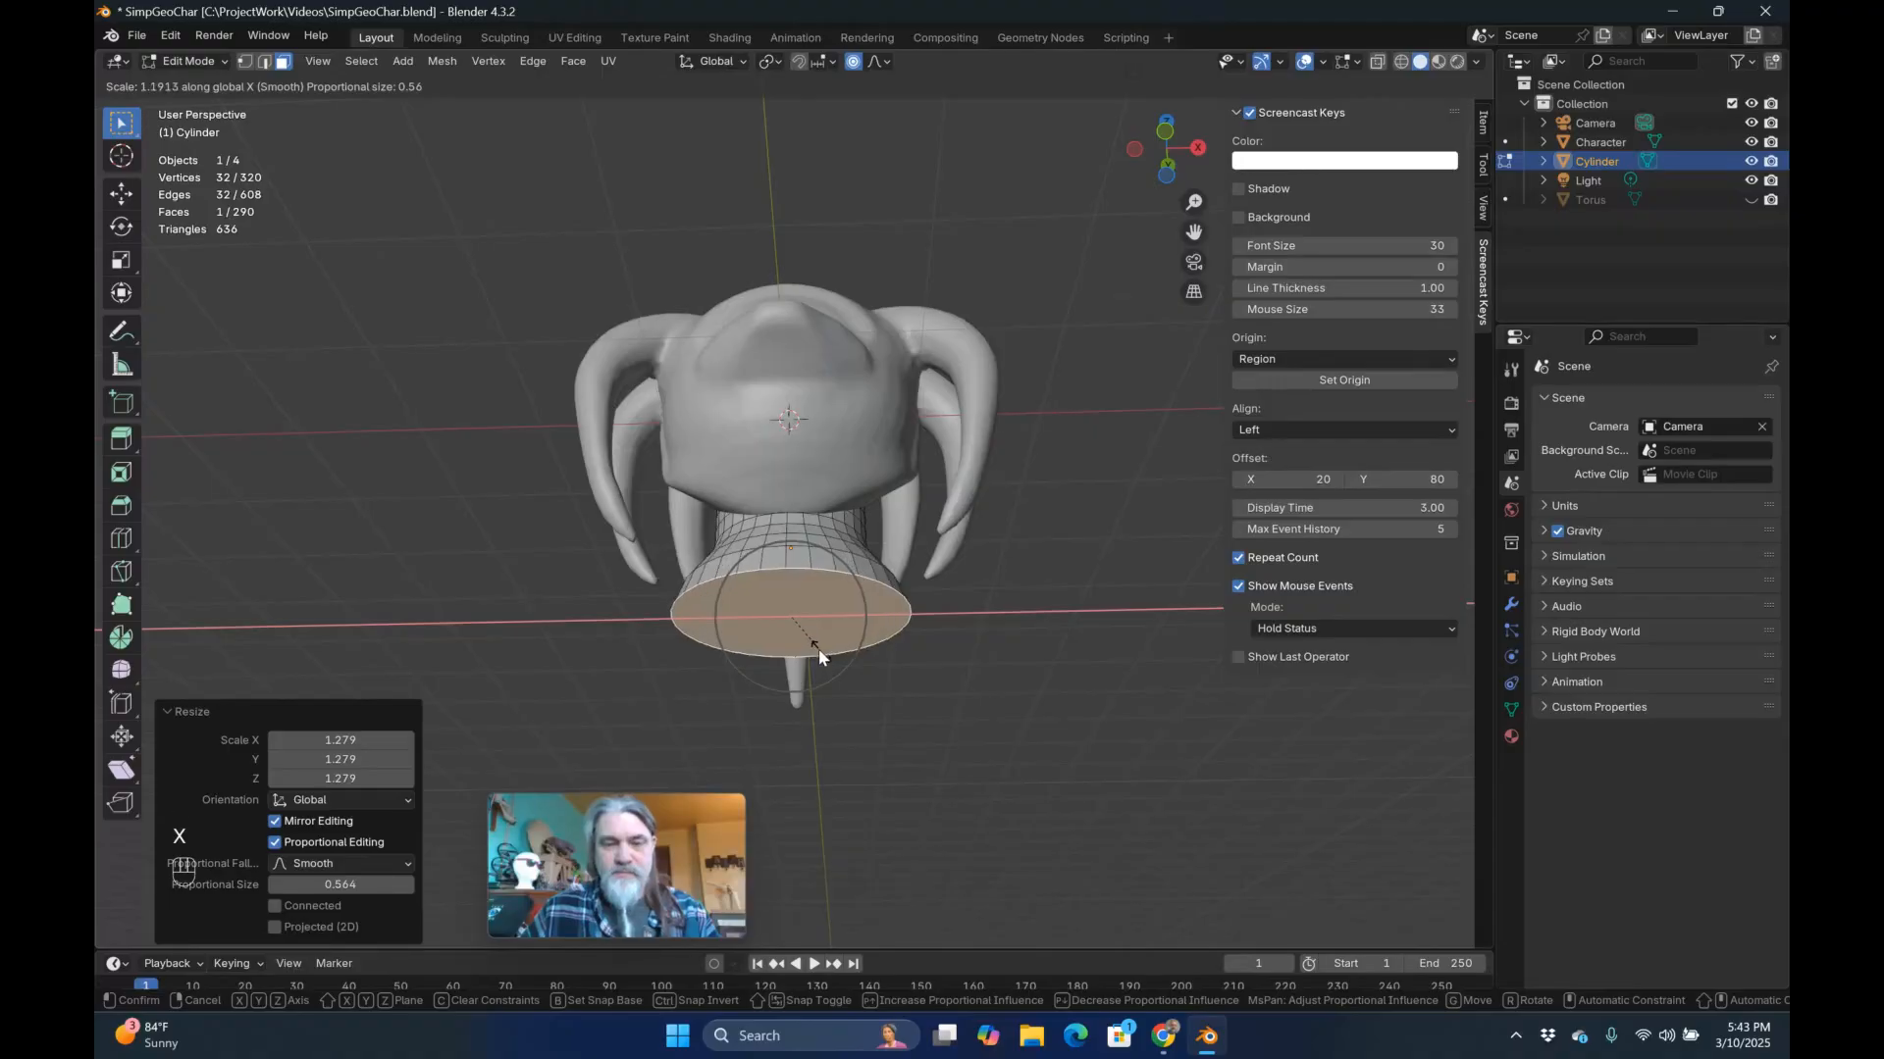
pyautogui.click(820, 654)
# Select the cylinder's top face inside the head and scale it to about 1.173 with a proportional size of about 0.35.
pyautogui.moveTo(822, 658); pyautogui.dragTo(821, 652, button='middle')
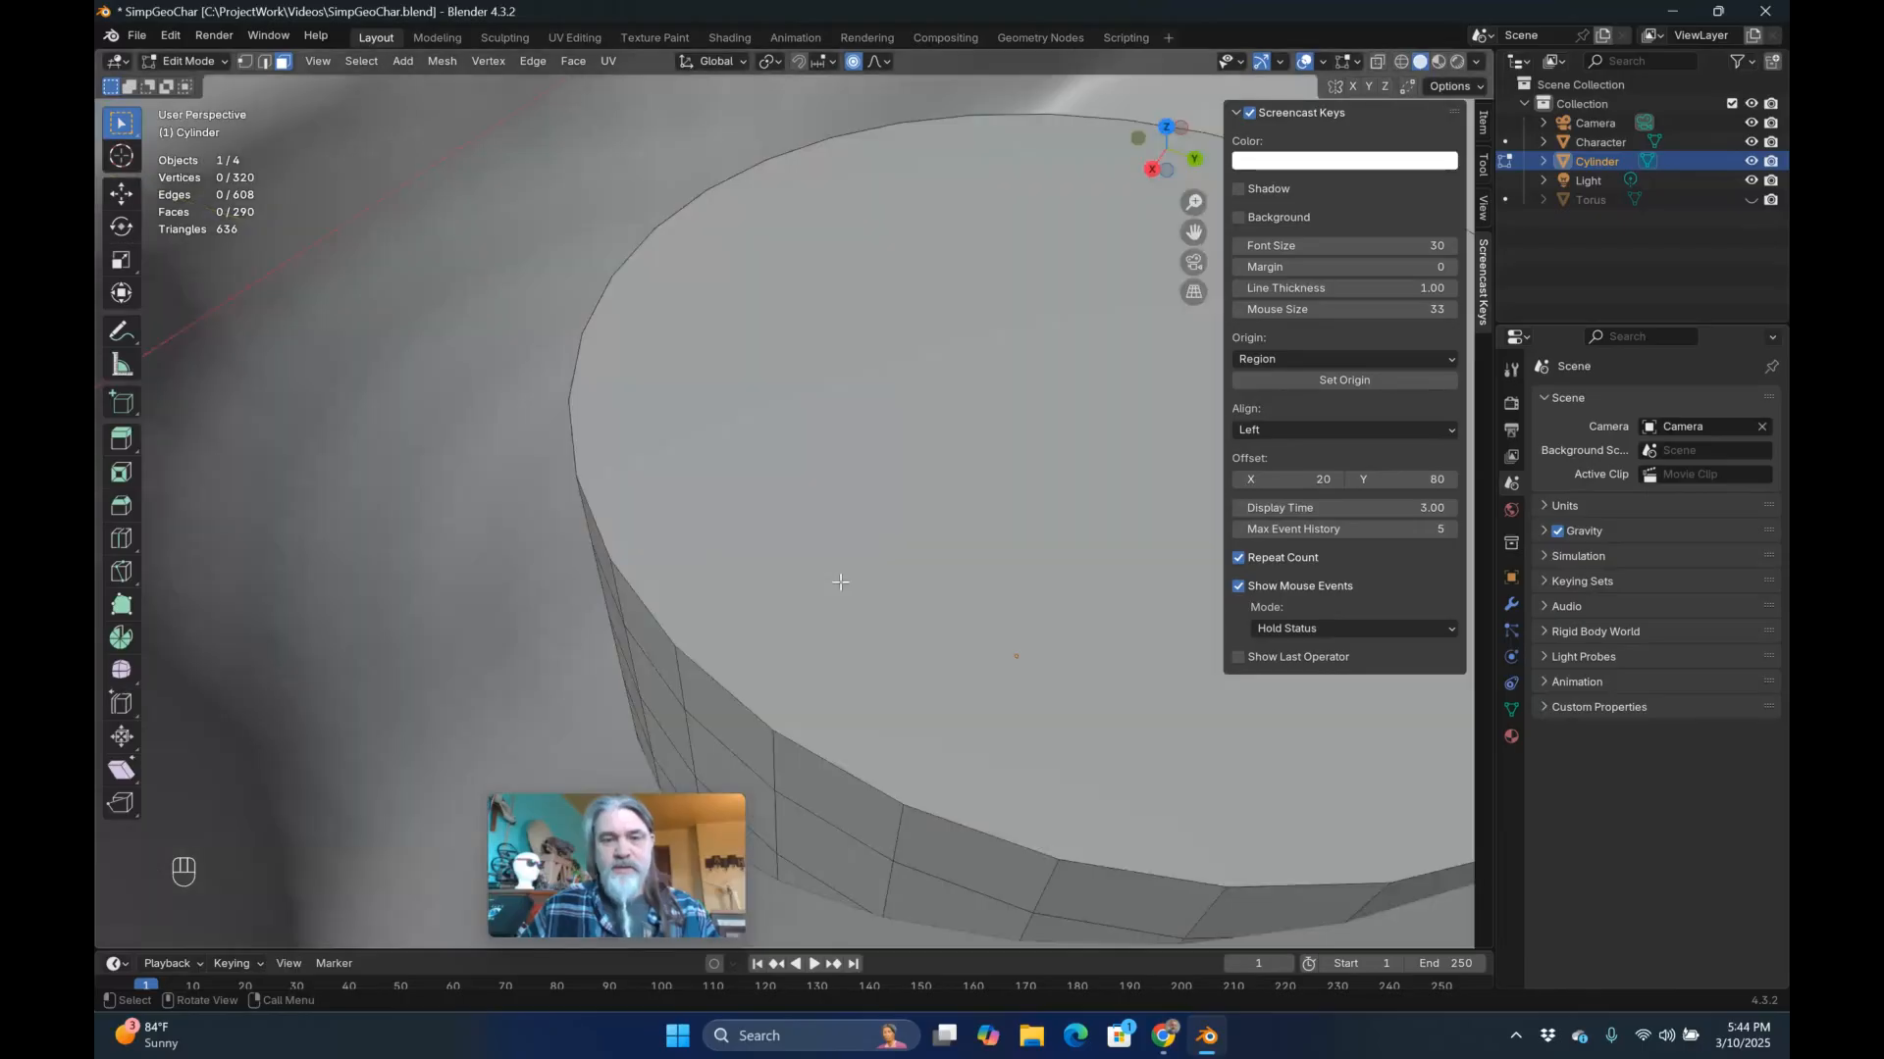
pyautogui.scroll(2, 841, 582)
pyautogui.click(835, 573)
pyautogui.scroll(-8, 835, 573)
pyautogui.moveTo(835, 573); pyautogui.dragTo(737, 512, button='middle')
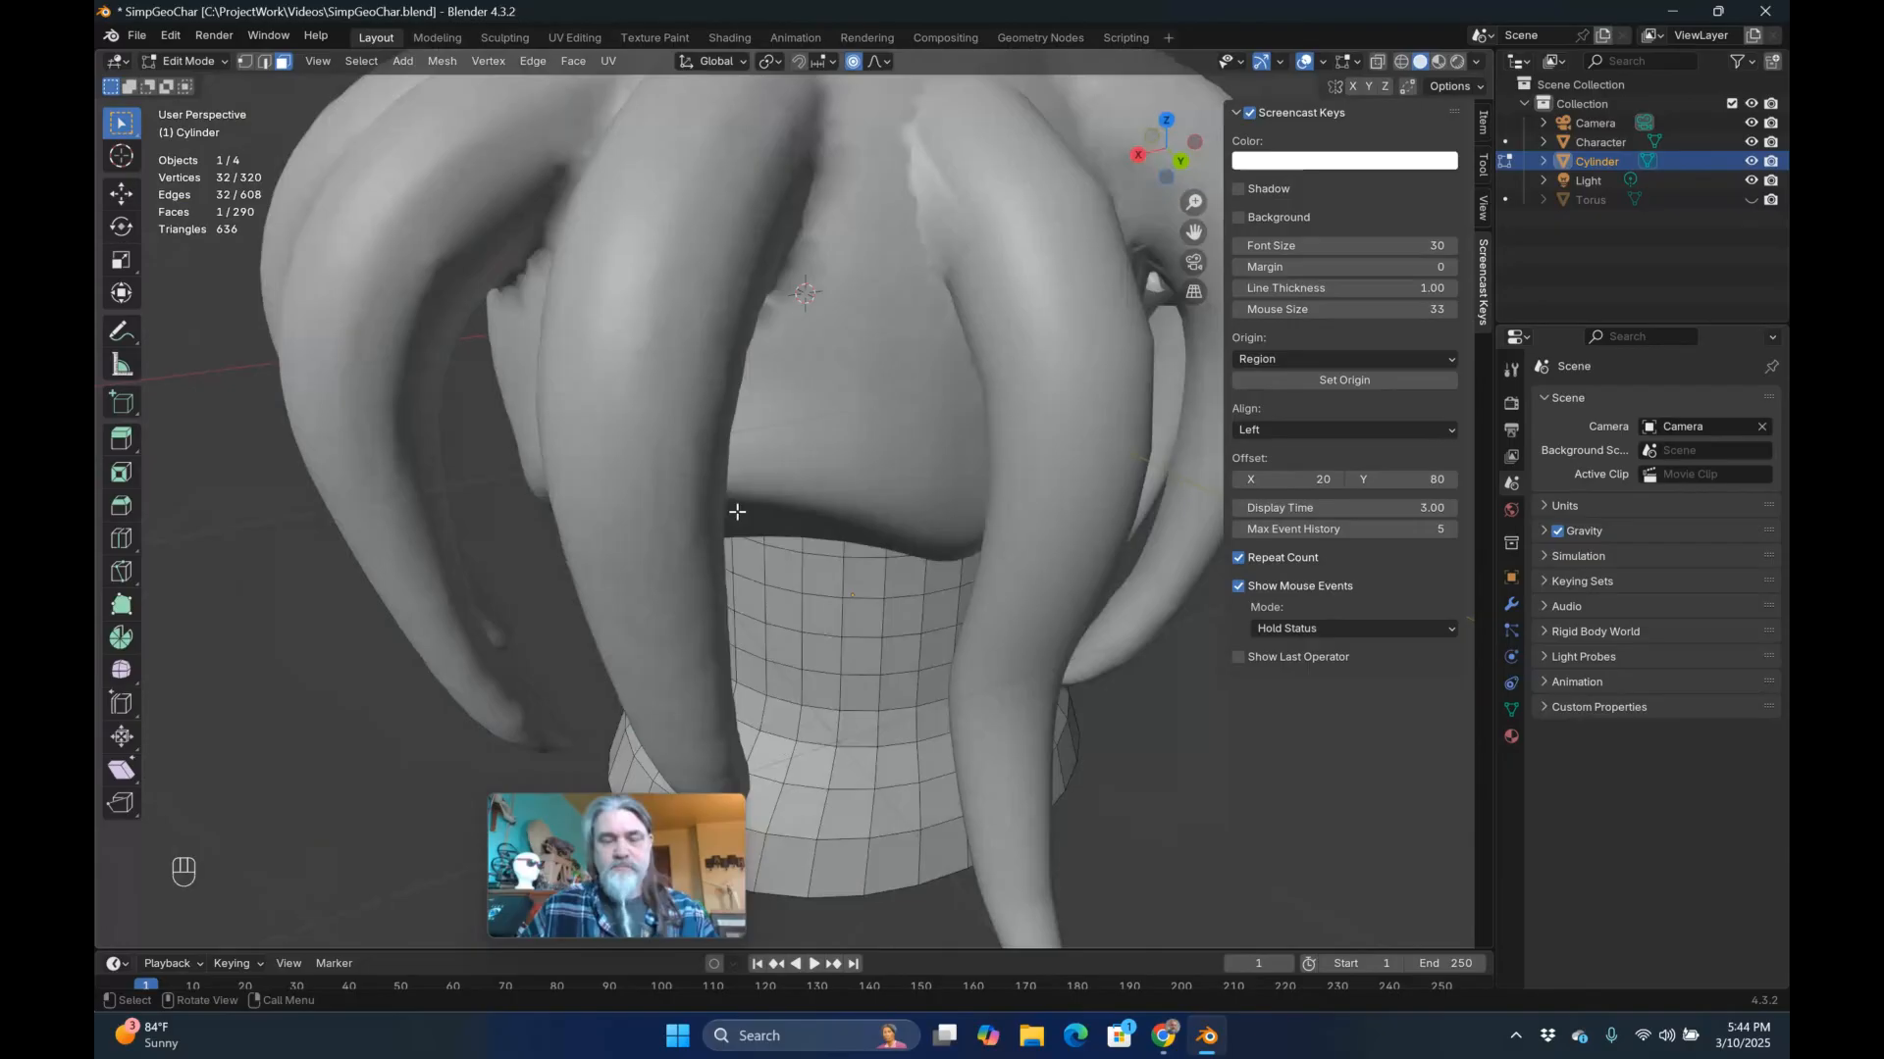
pyautogui.scroll(-2, 737, 512)
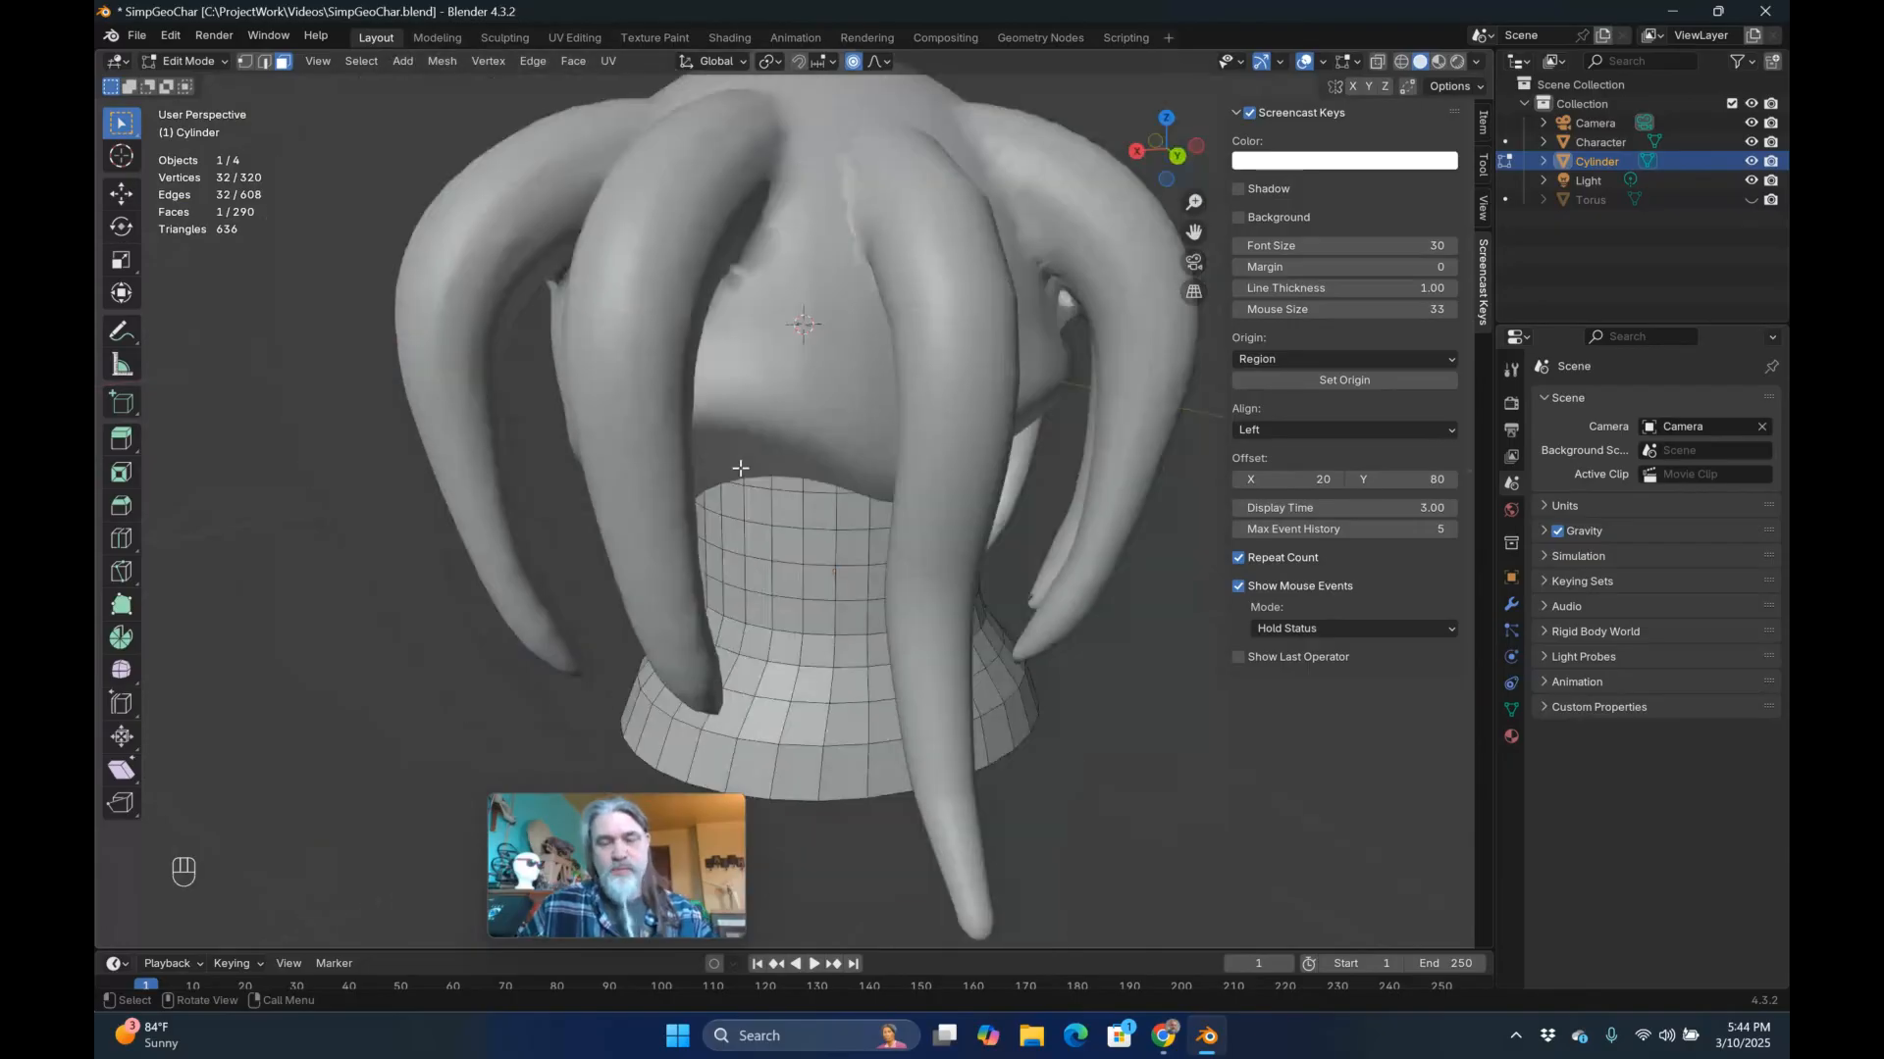
pyautogui.scroll(-1, 805, 450)
pyautogui.moveTo(805, 449); pyautogui.dragTo(789, 453, button='middle')
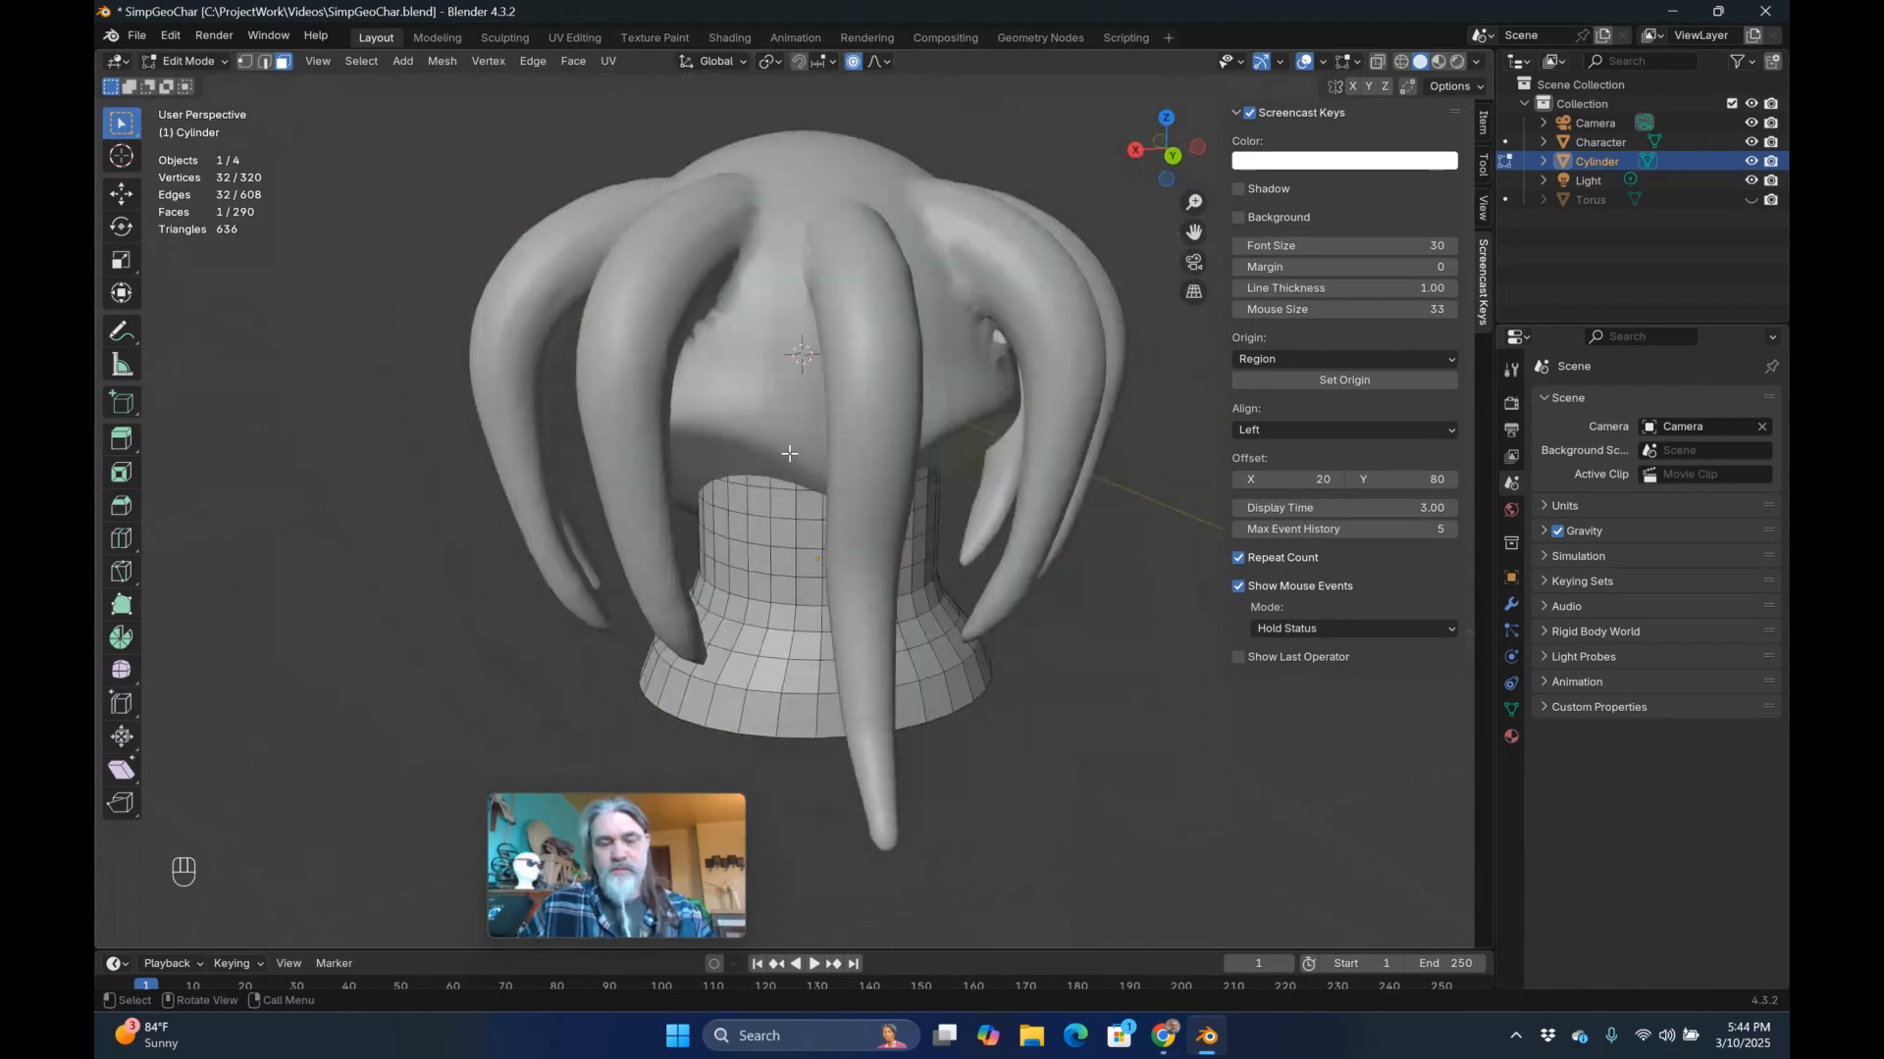
pyautogui.press('s')
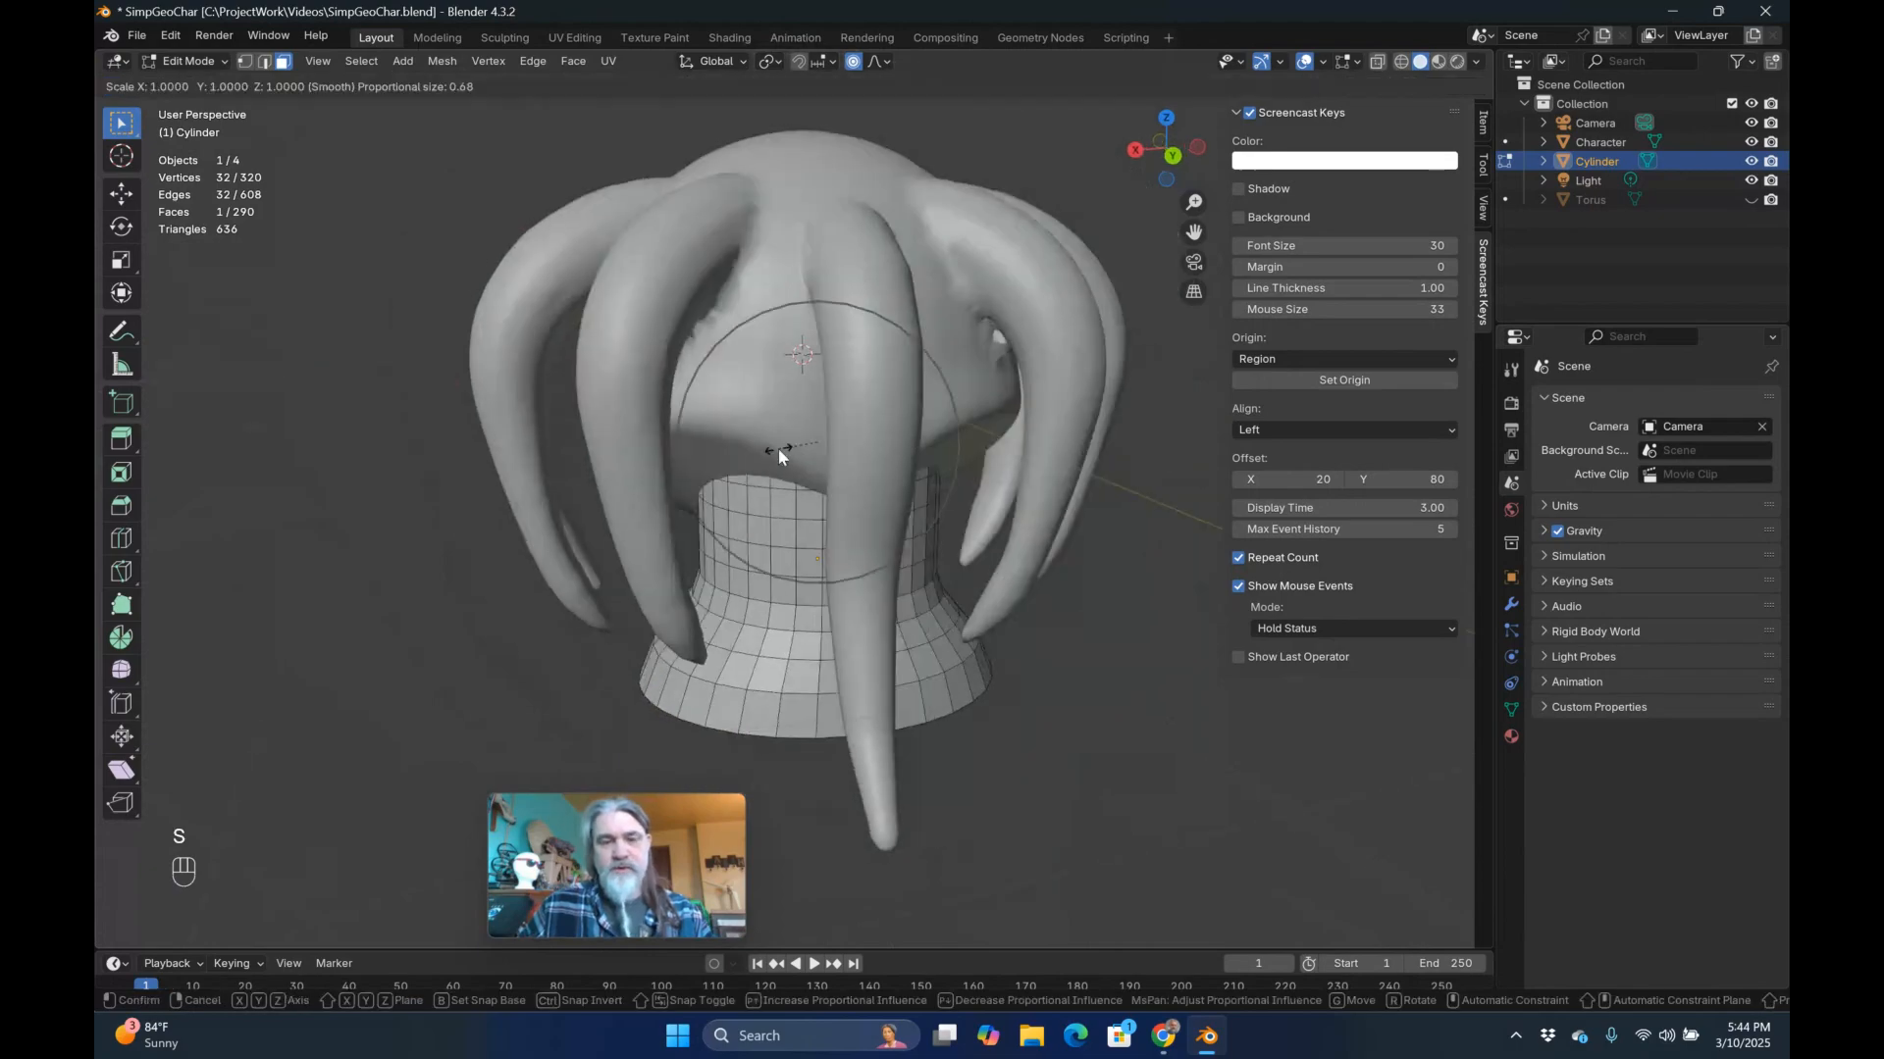
pyautogui.scroll(2, 779, 450)
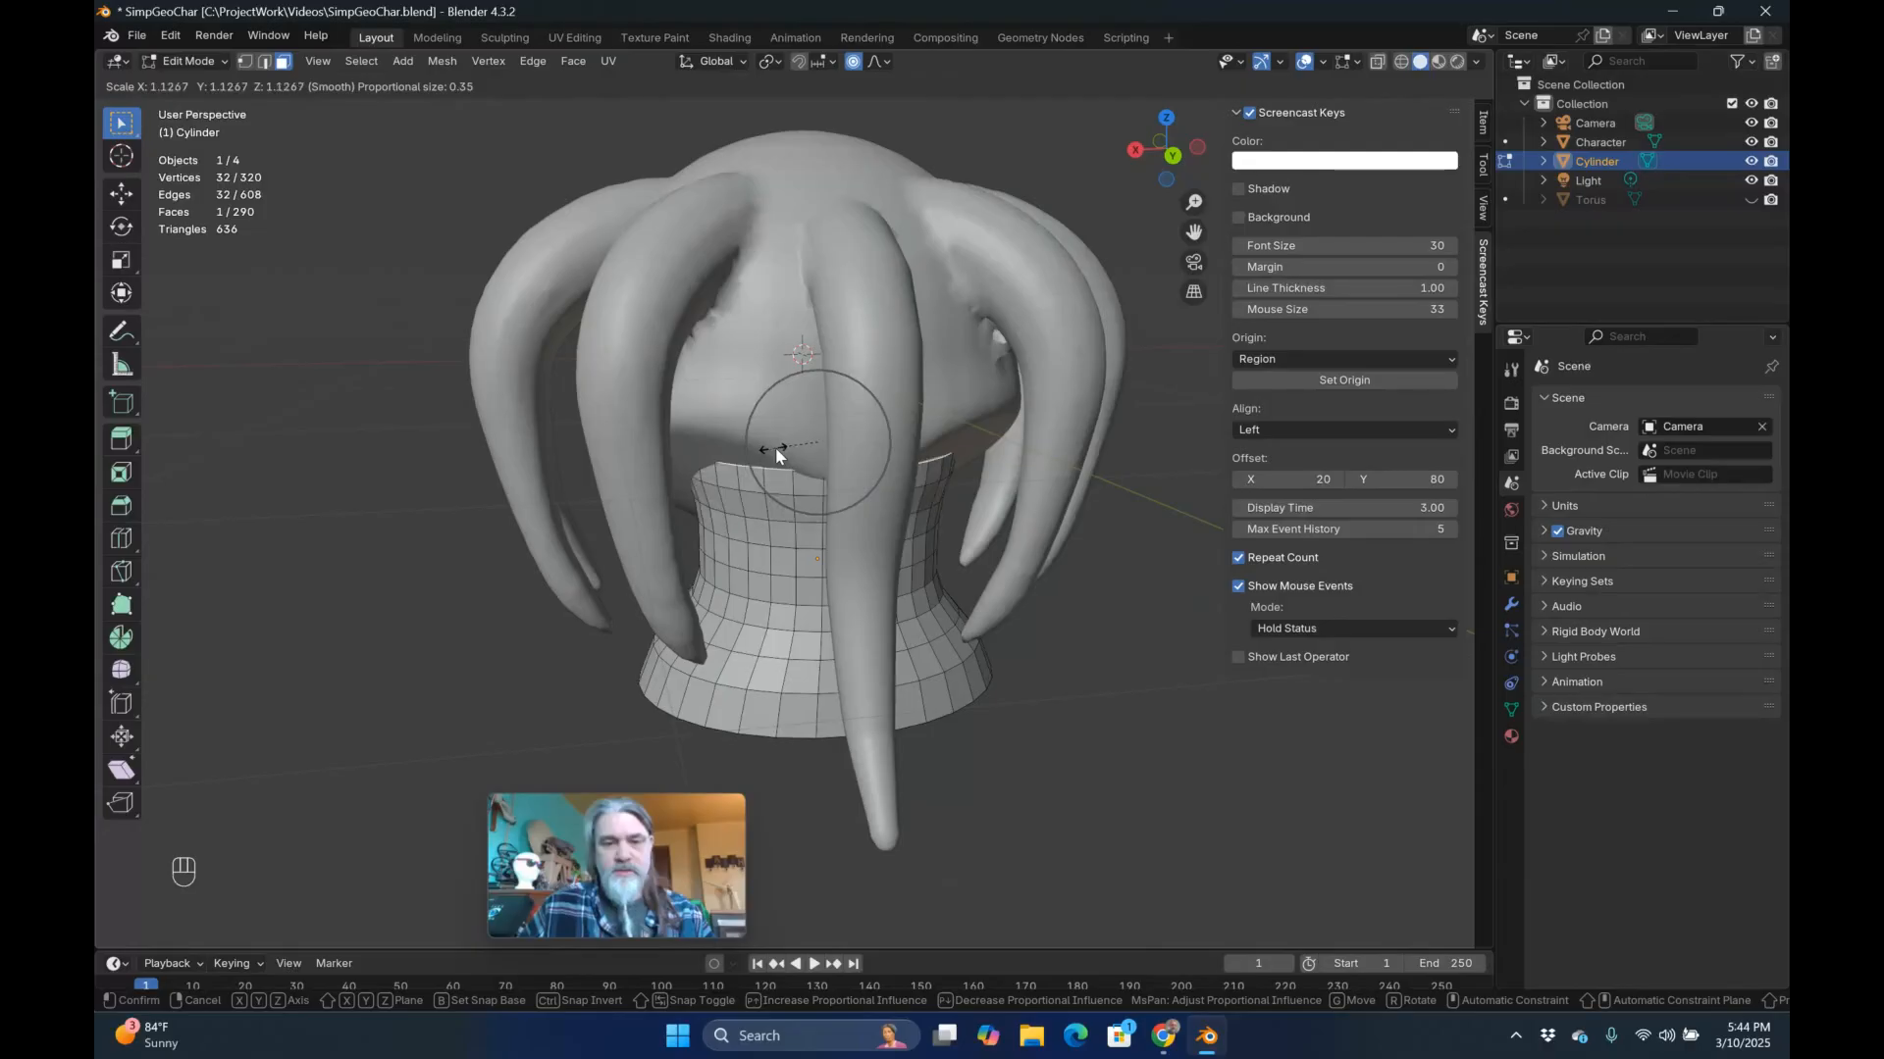
pyautogui.click(773, 453)
# Move the neck's top face up about 0.181 m along Z with proportional size 0.35, and return to Object Mode.
pyautogui.moveTo(773, 459); pyautogui.dragTo(906, 501, button='middle')
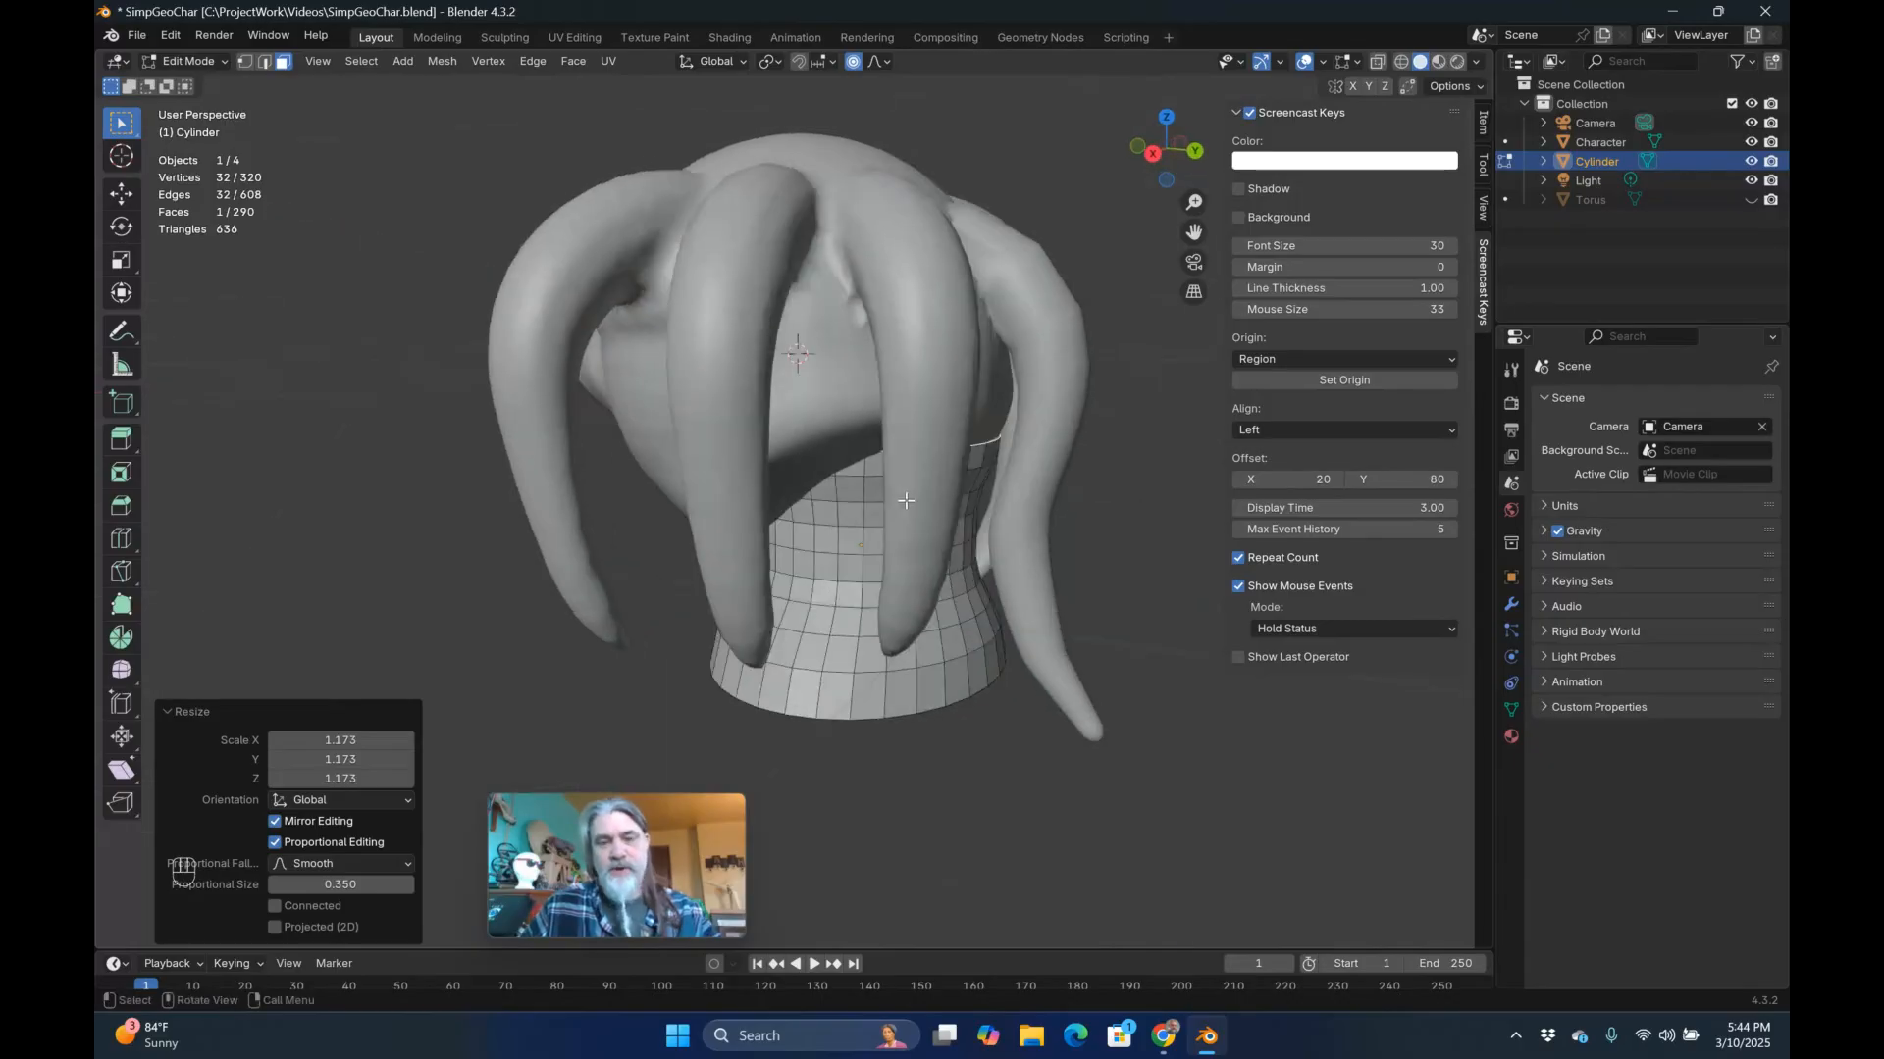
pyautogui.press('g')
pyautogui.press('z')
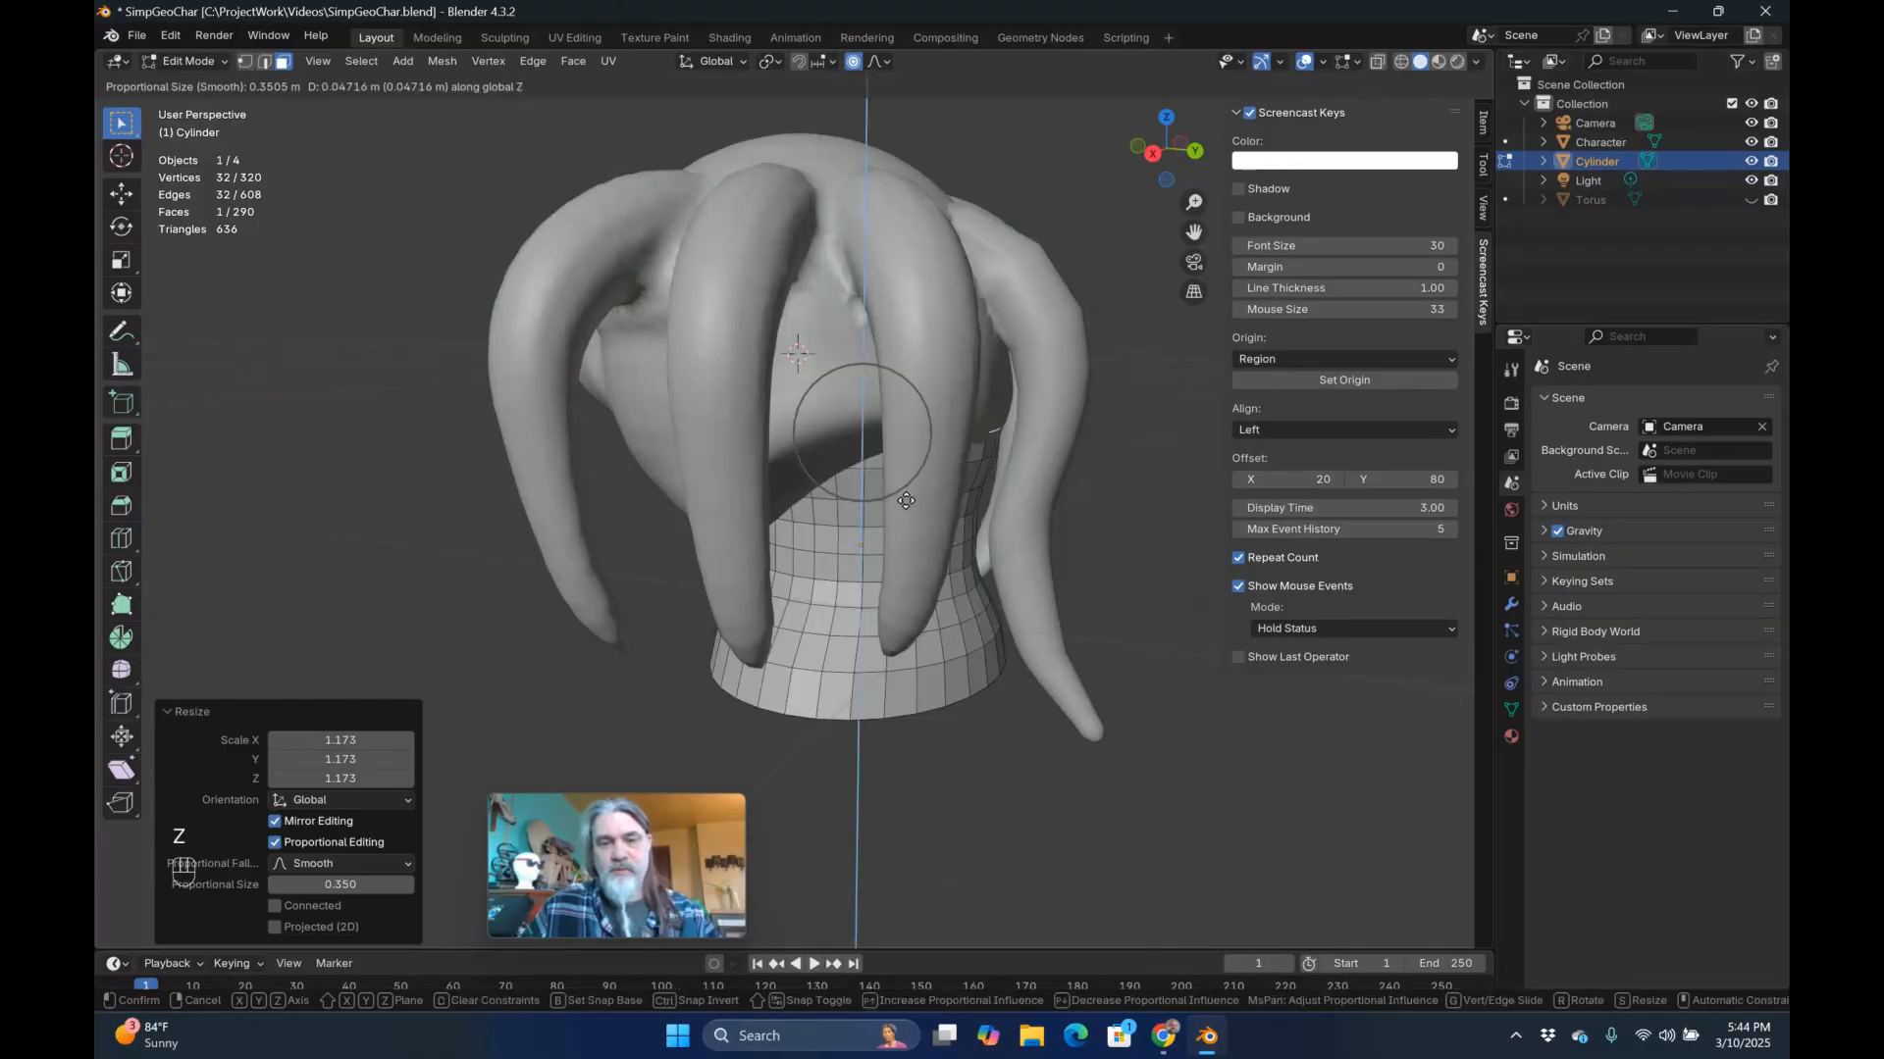
pyautogui.click(887, 465)
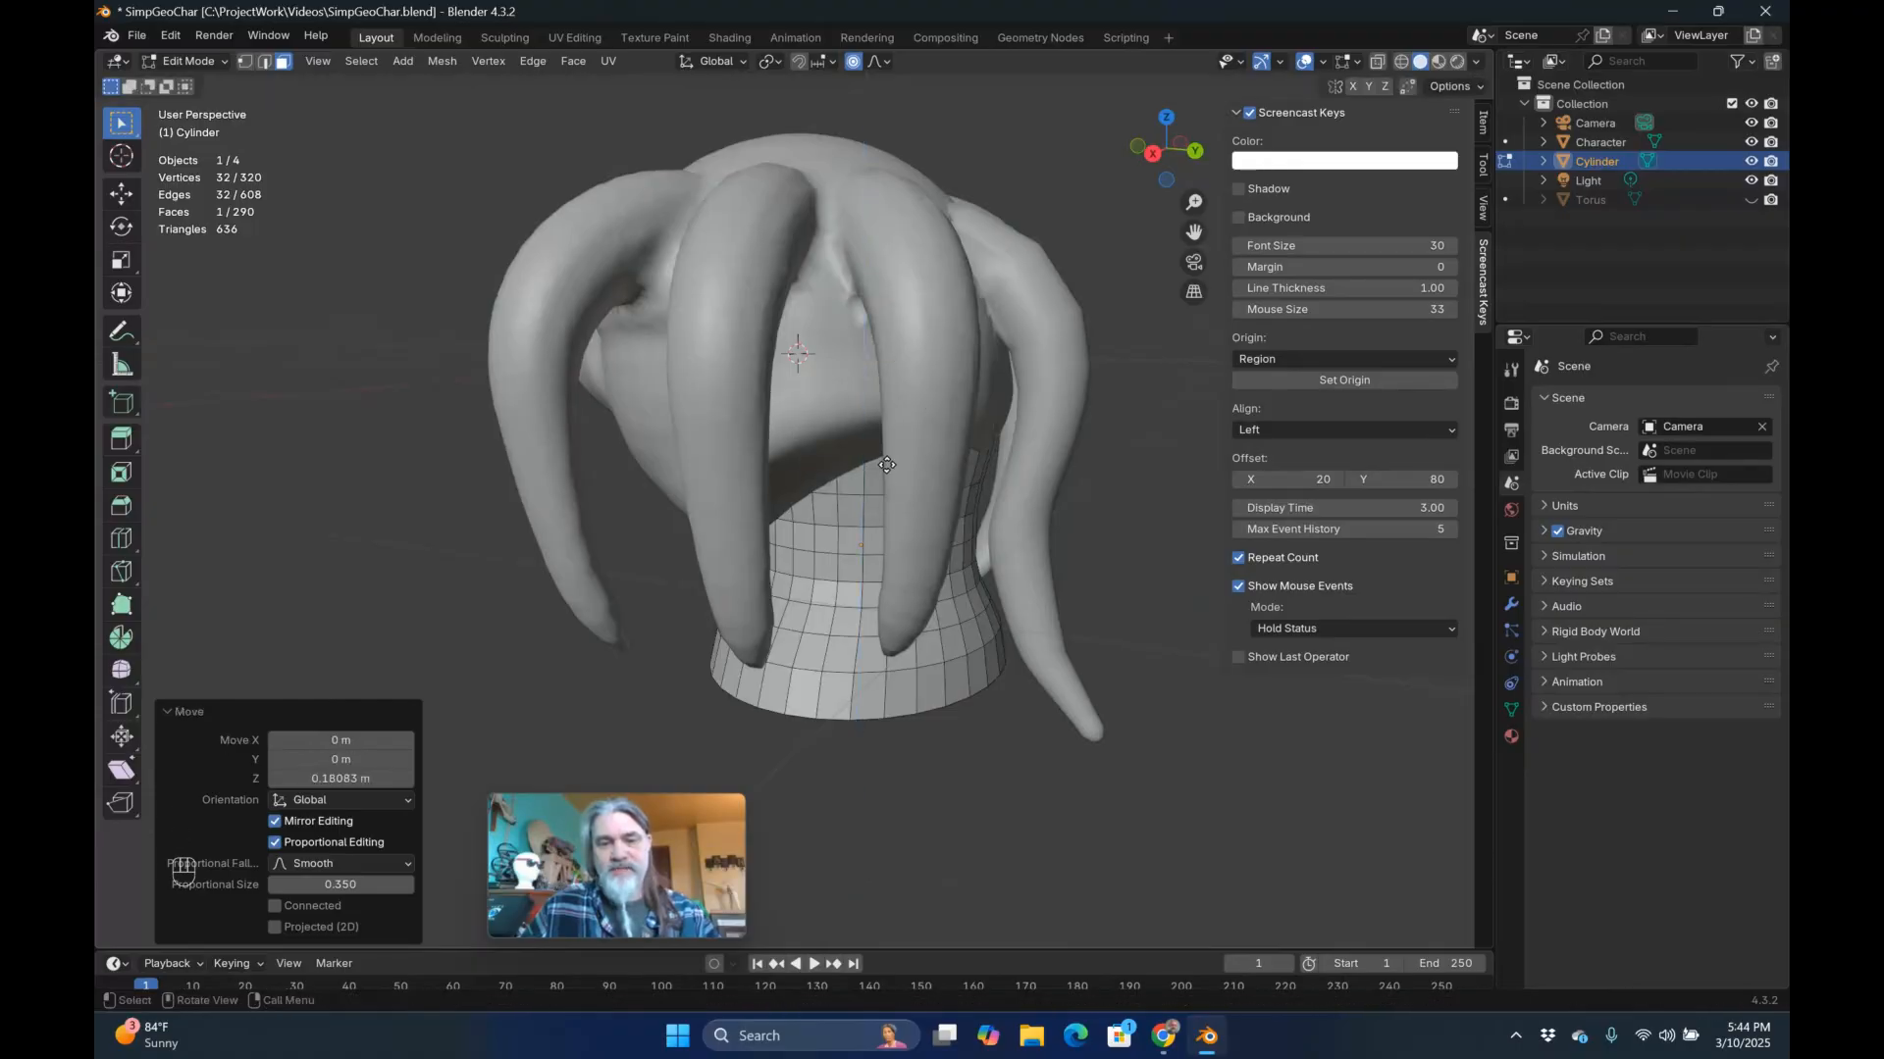
pyautogui.moveTo(886, 465); pyautogui.dragTo(824, 517, button='middle')
pyautogui.press('Tab')
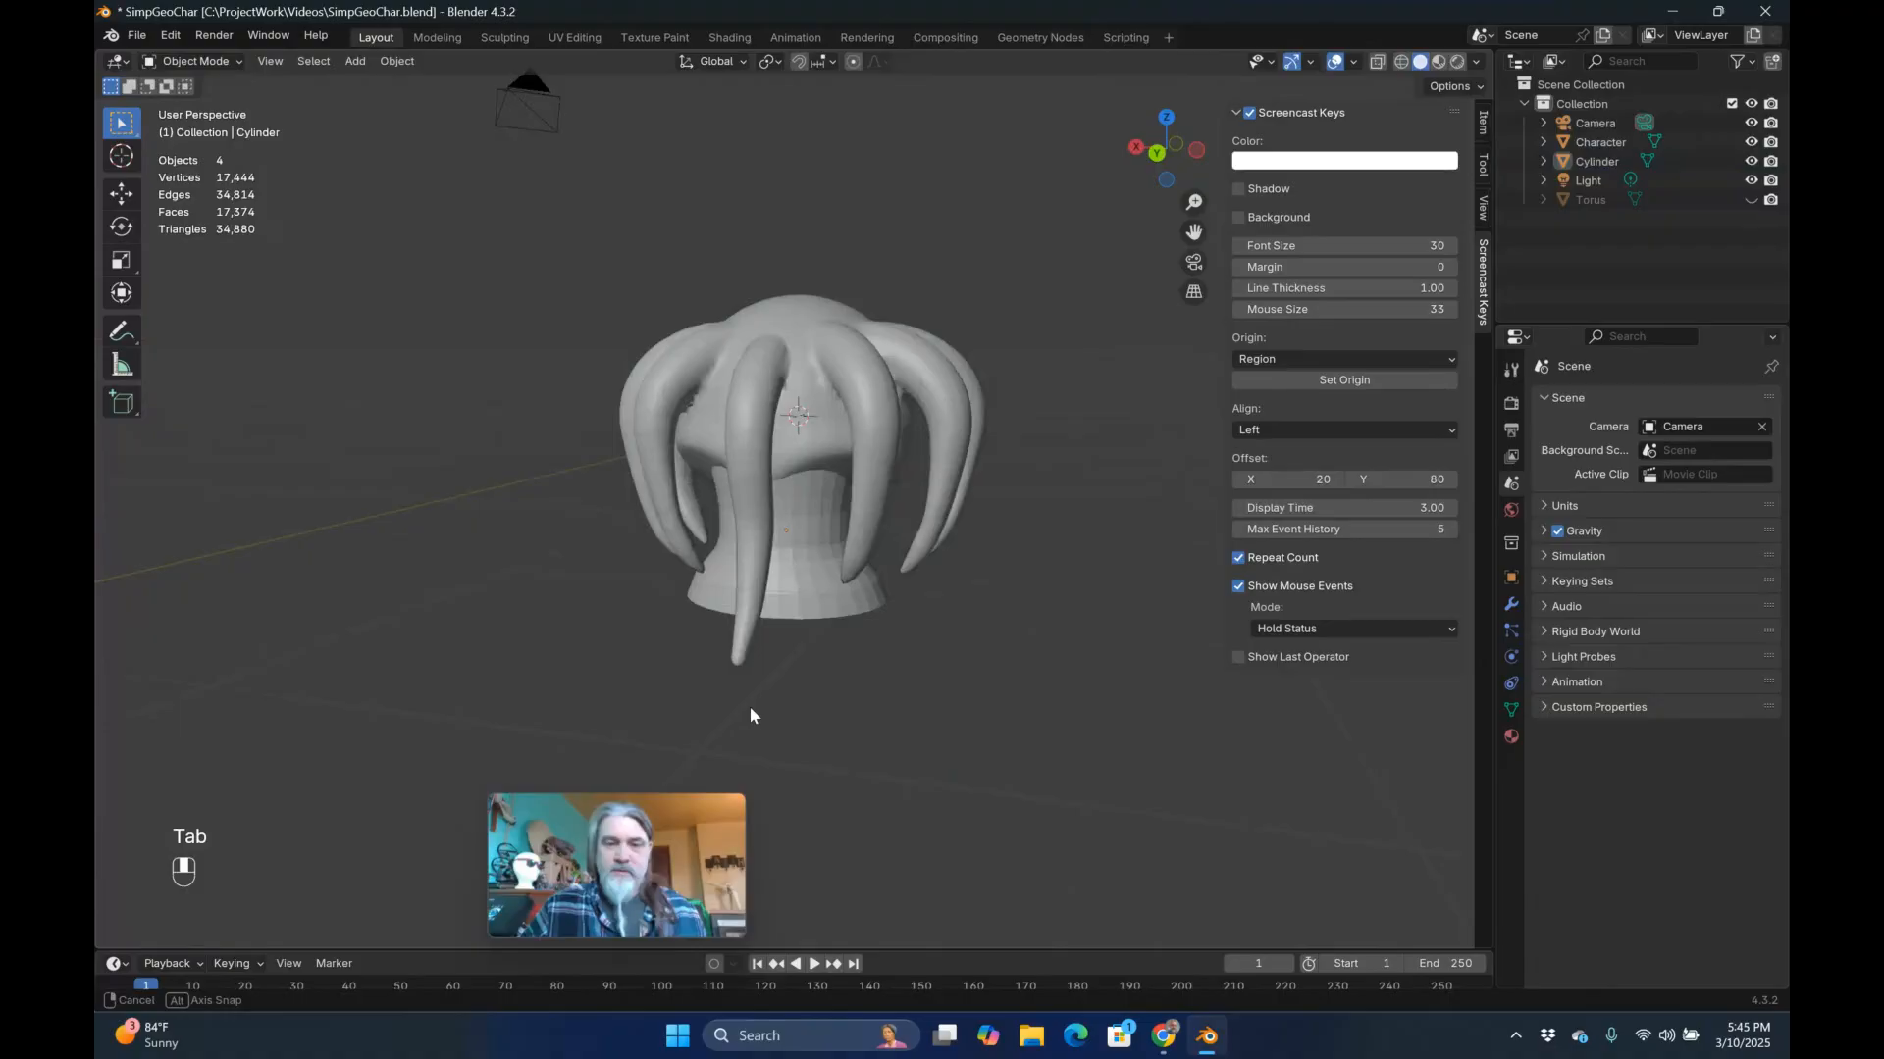
# Widen the whole neck cylinder by scaling it along X to about 1.182.
pyautogui.moveTo(750, 707); pyautogui.dragTo(1209, 665, button='middle')
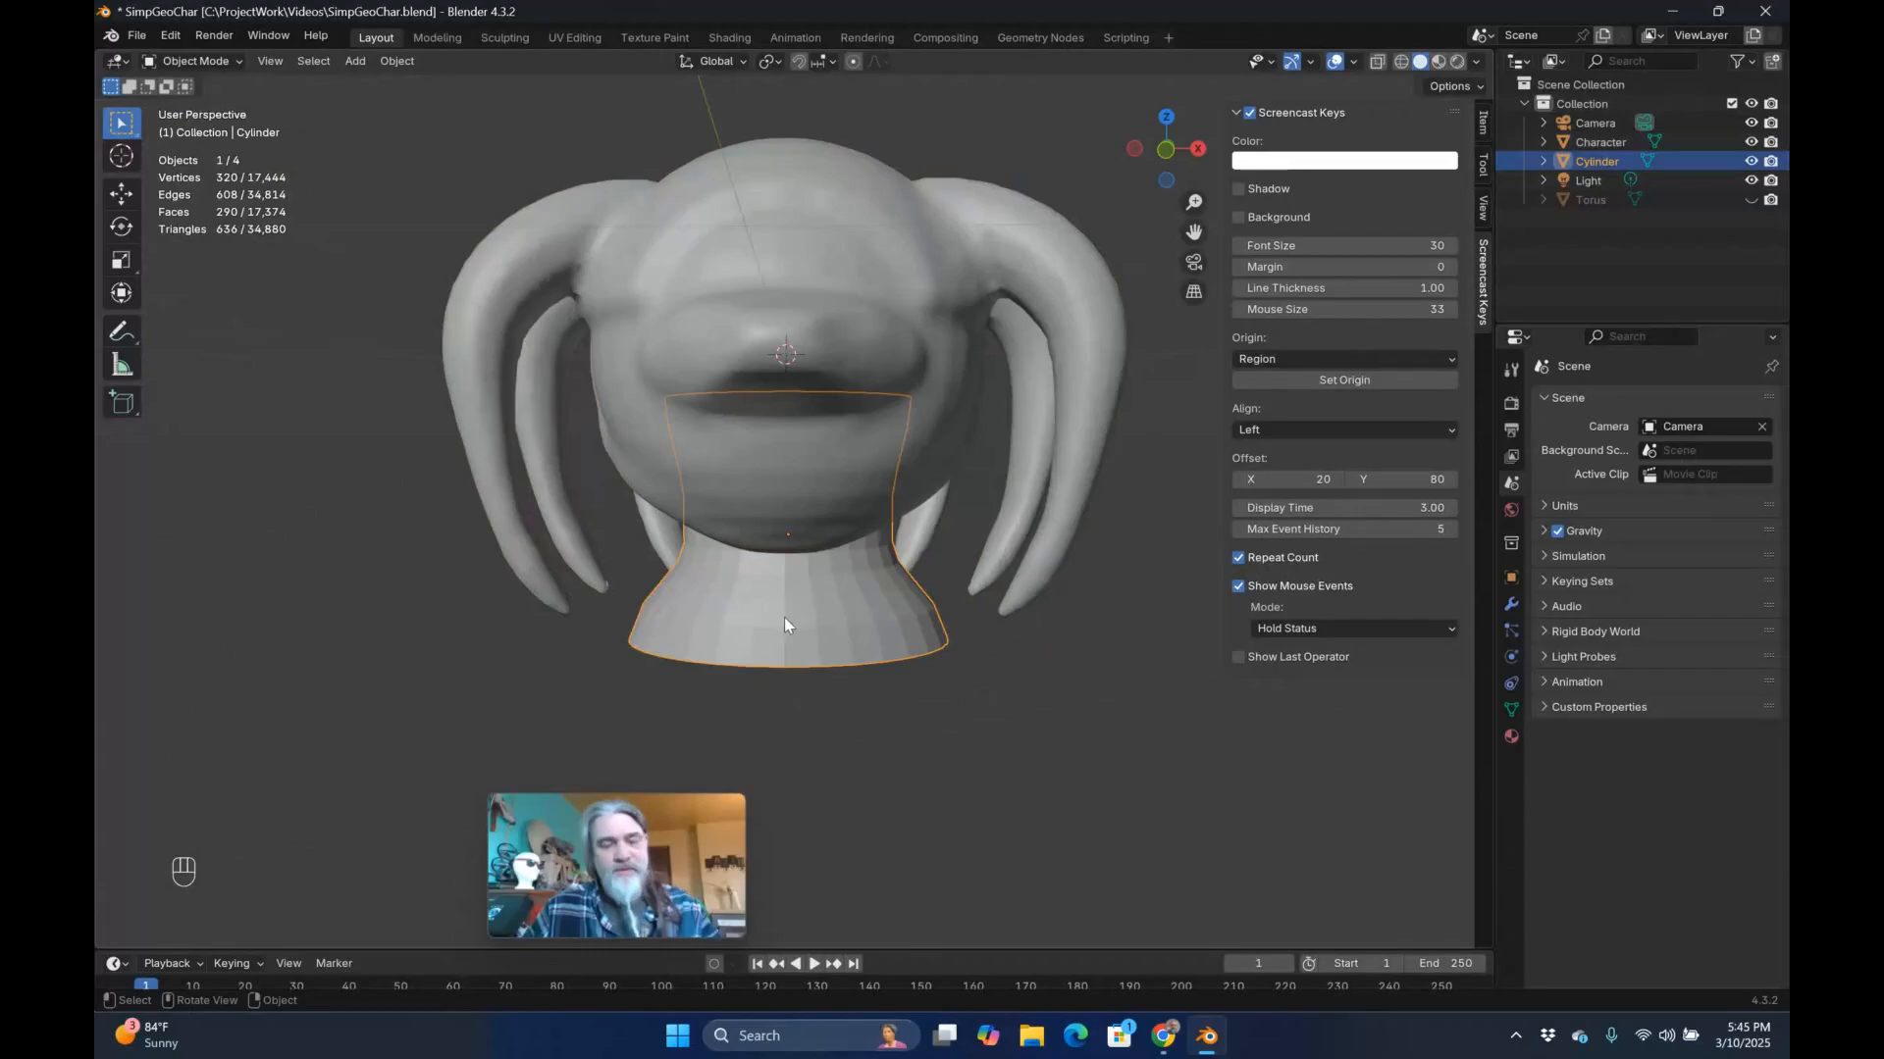
pyautogui.press('s')
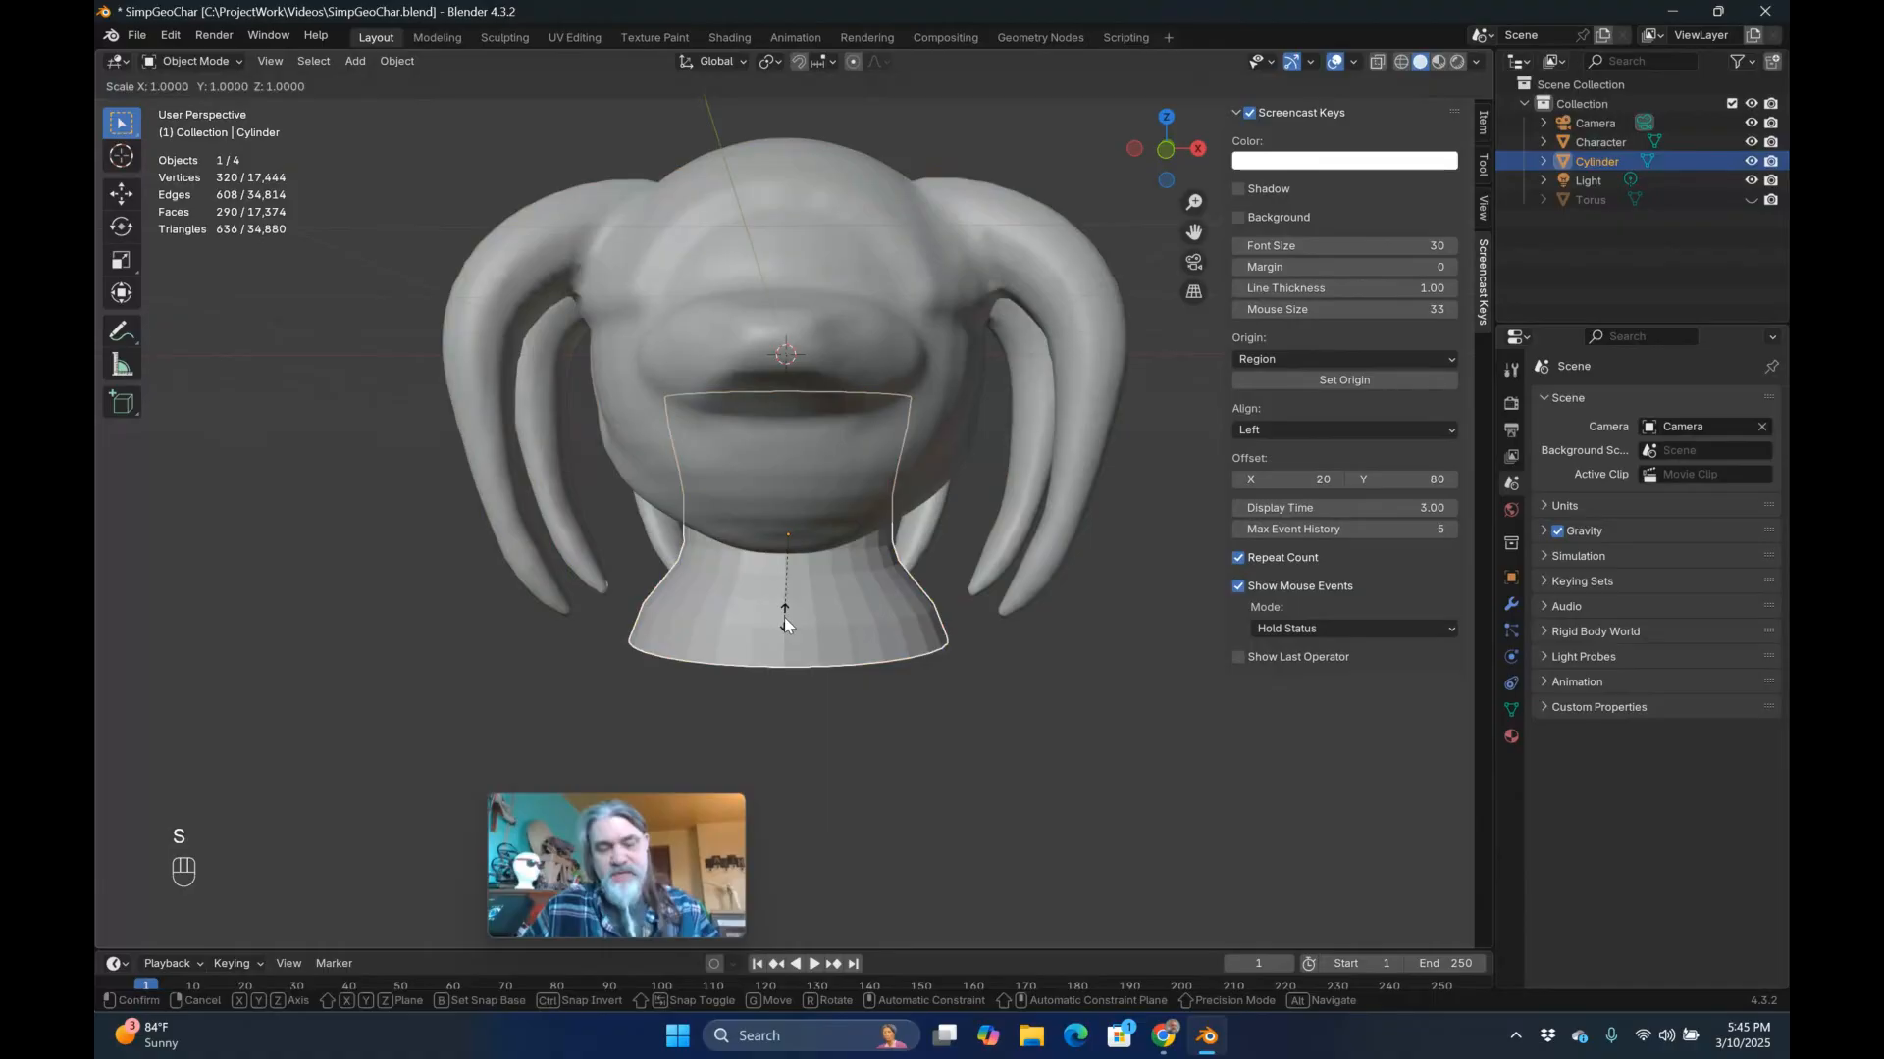
pyautogui.press('x')
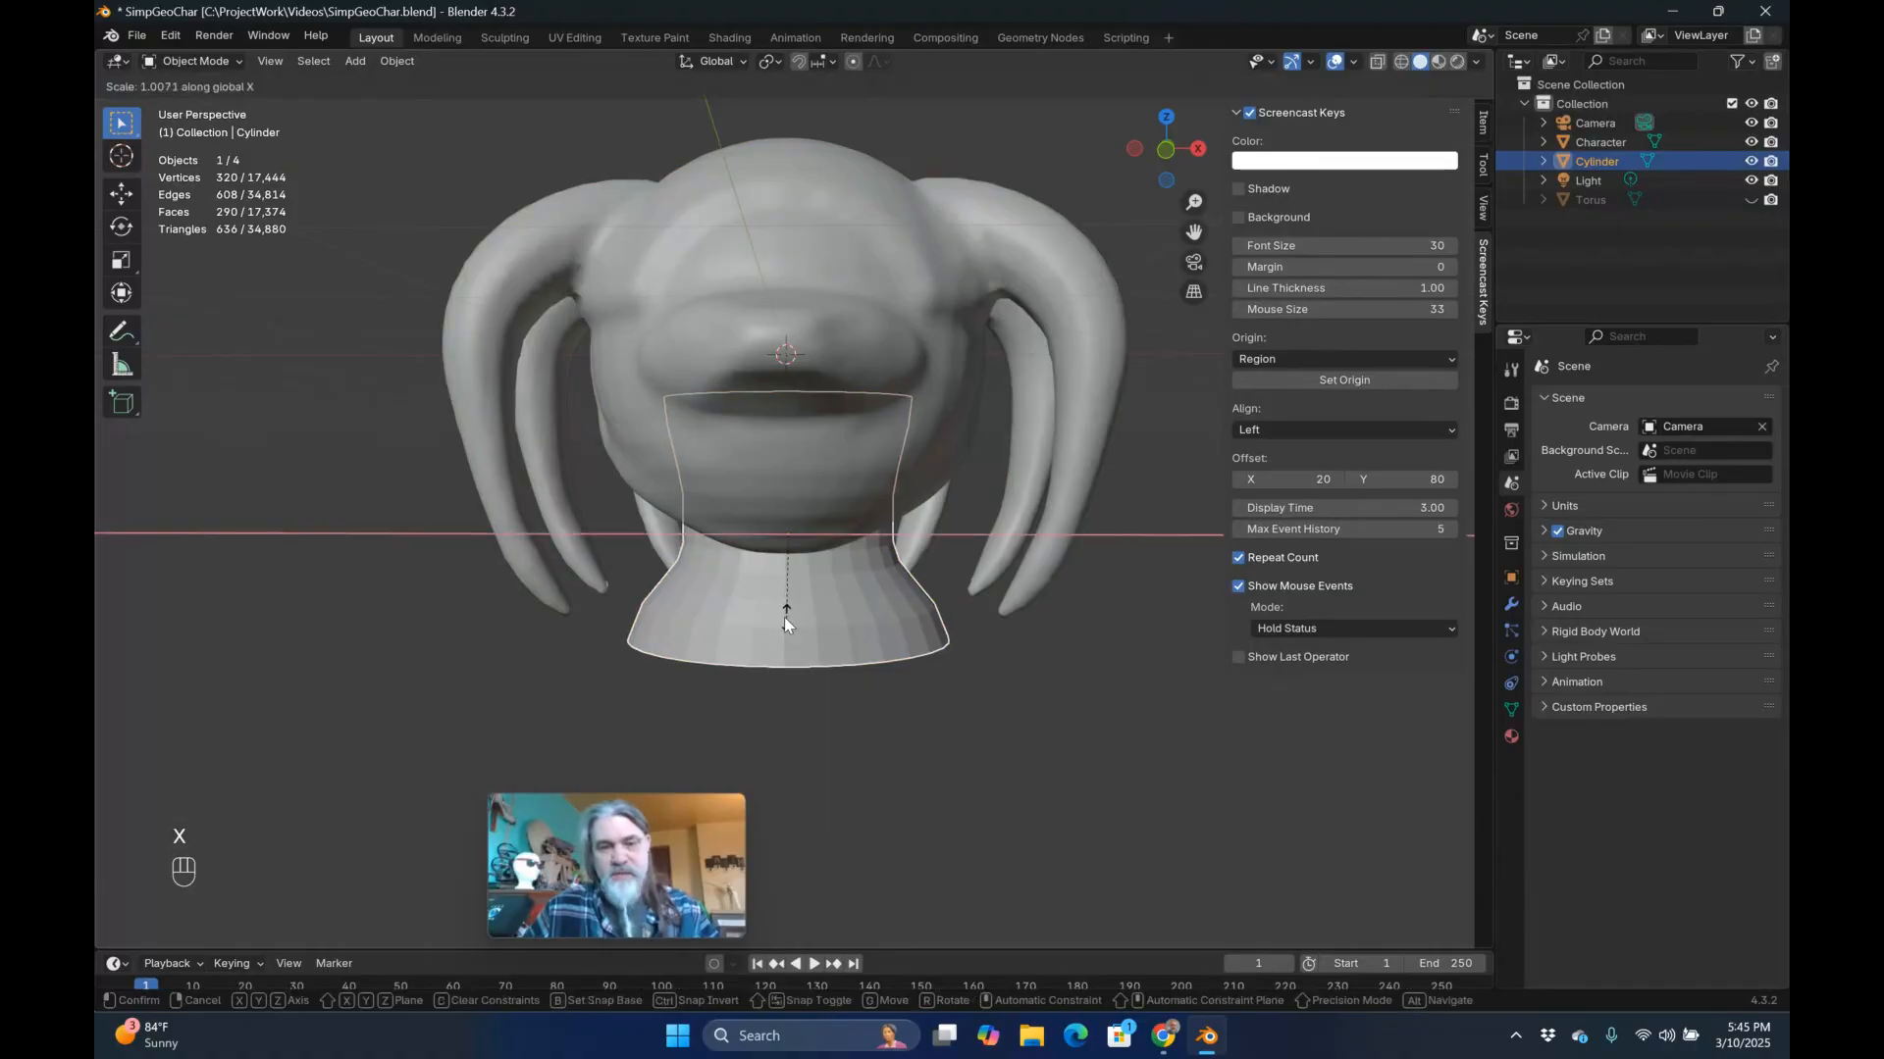
pyautogui.click(816, 626)
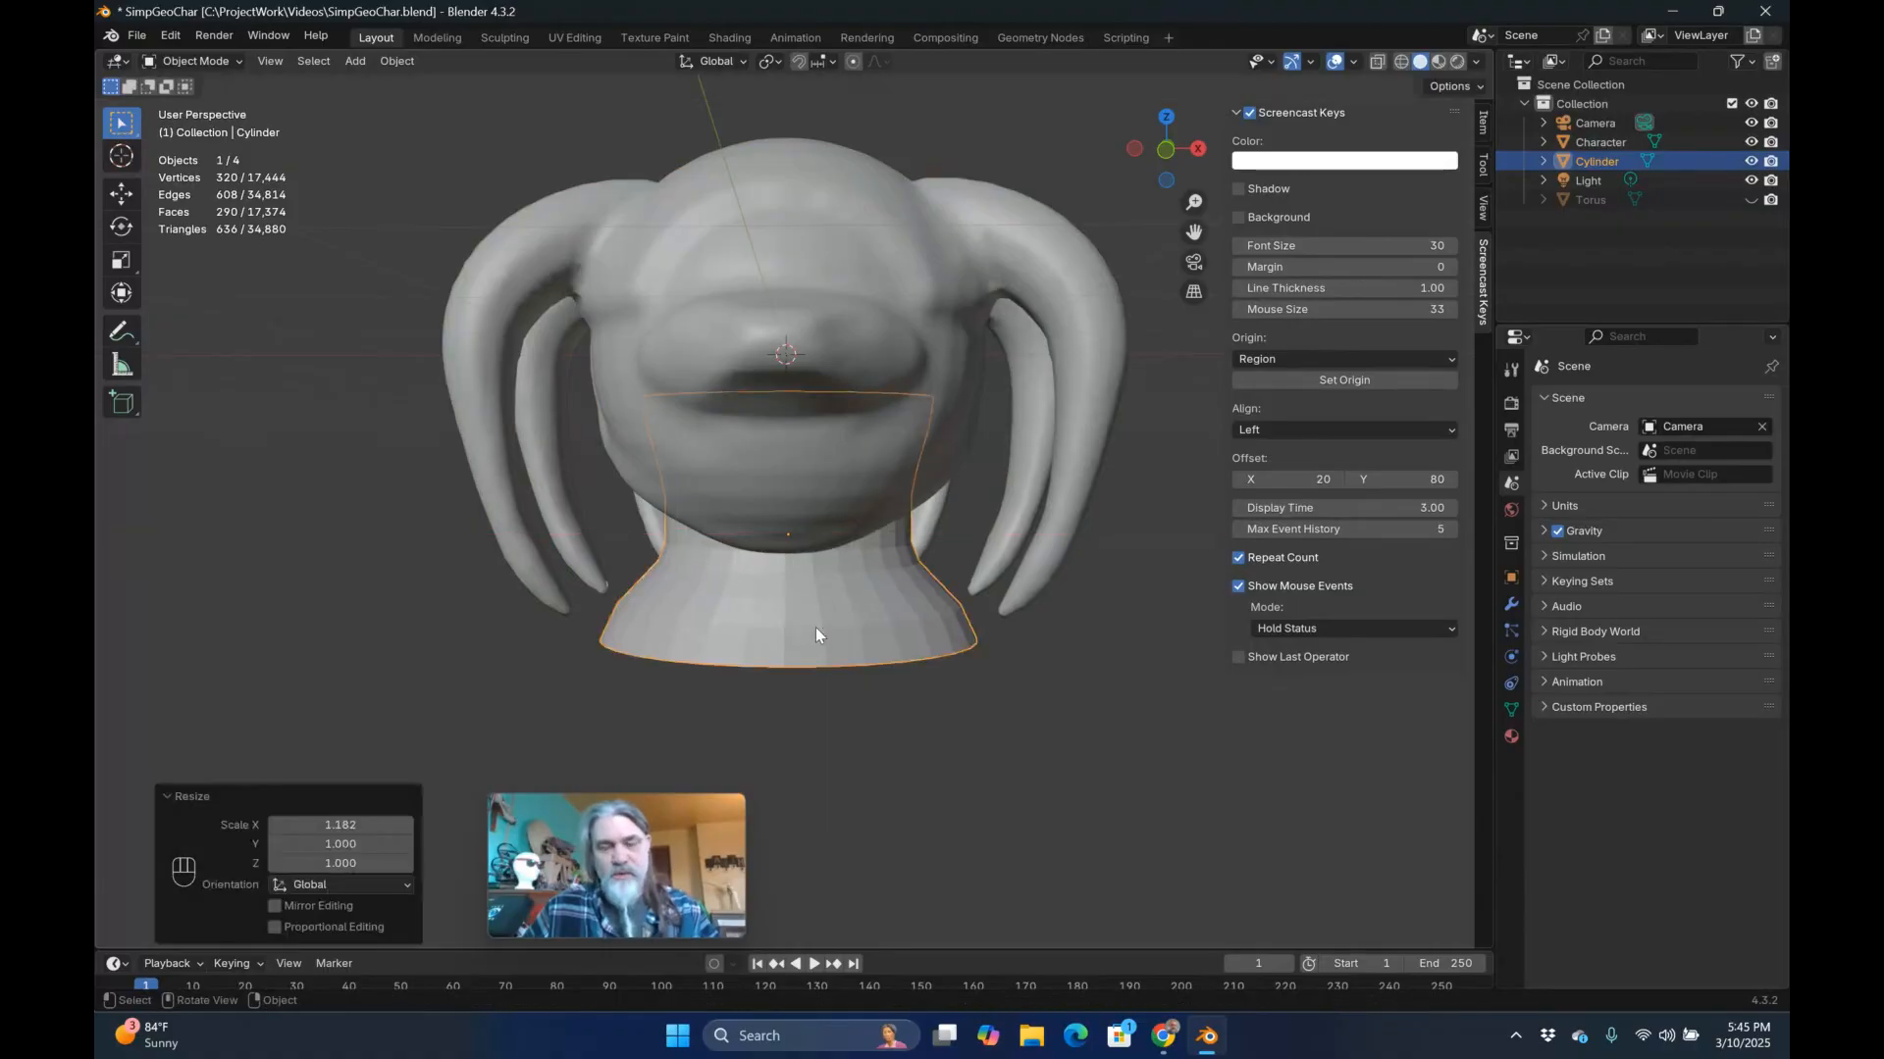
# Add a Boolean modifier to the Character object, set to Union with the Cylinder as its operand.
pyautogui.moveTo(815, 627); pyautogui.dragTo(906, 661, button='middle')
pyautogui.click(844, 304)
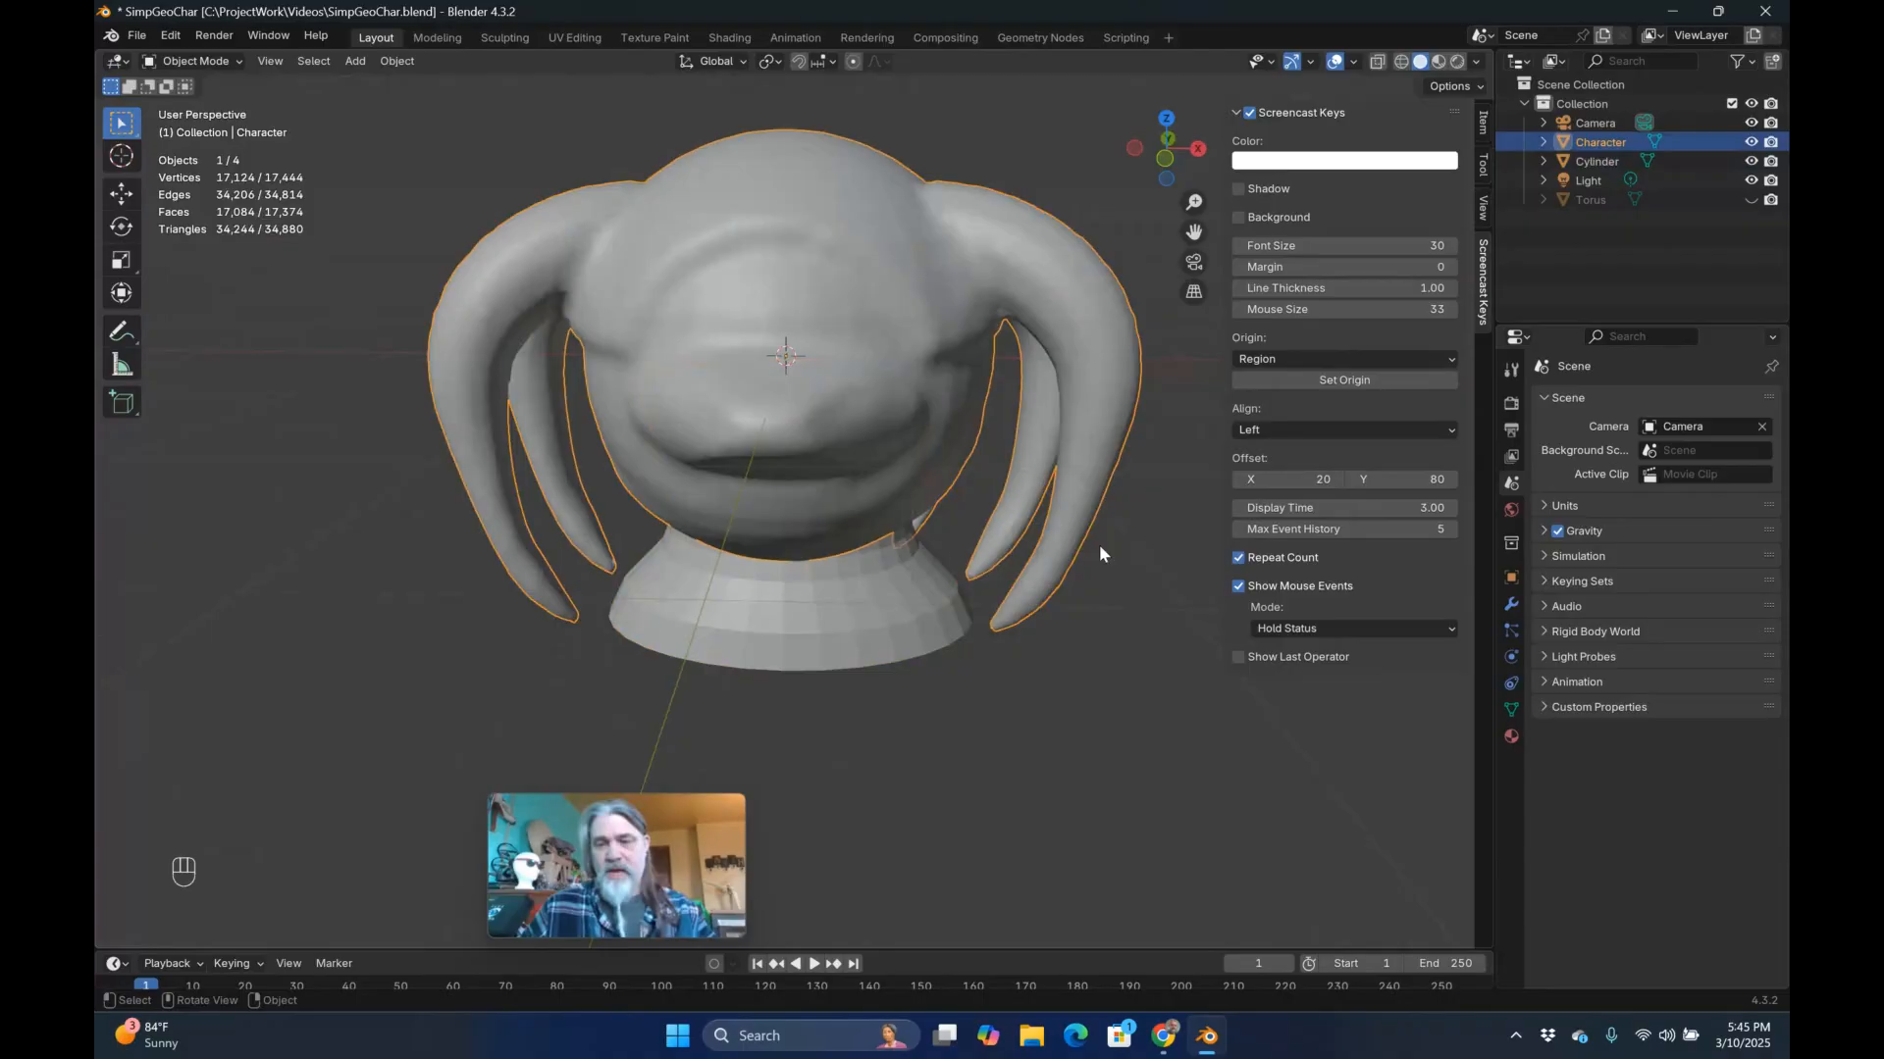
pyautogui.click(1511, 605)
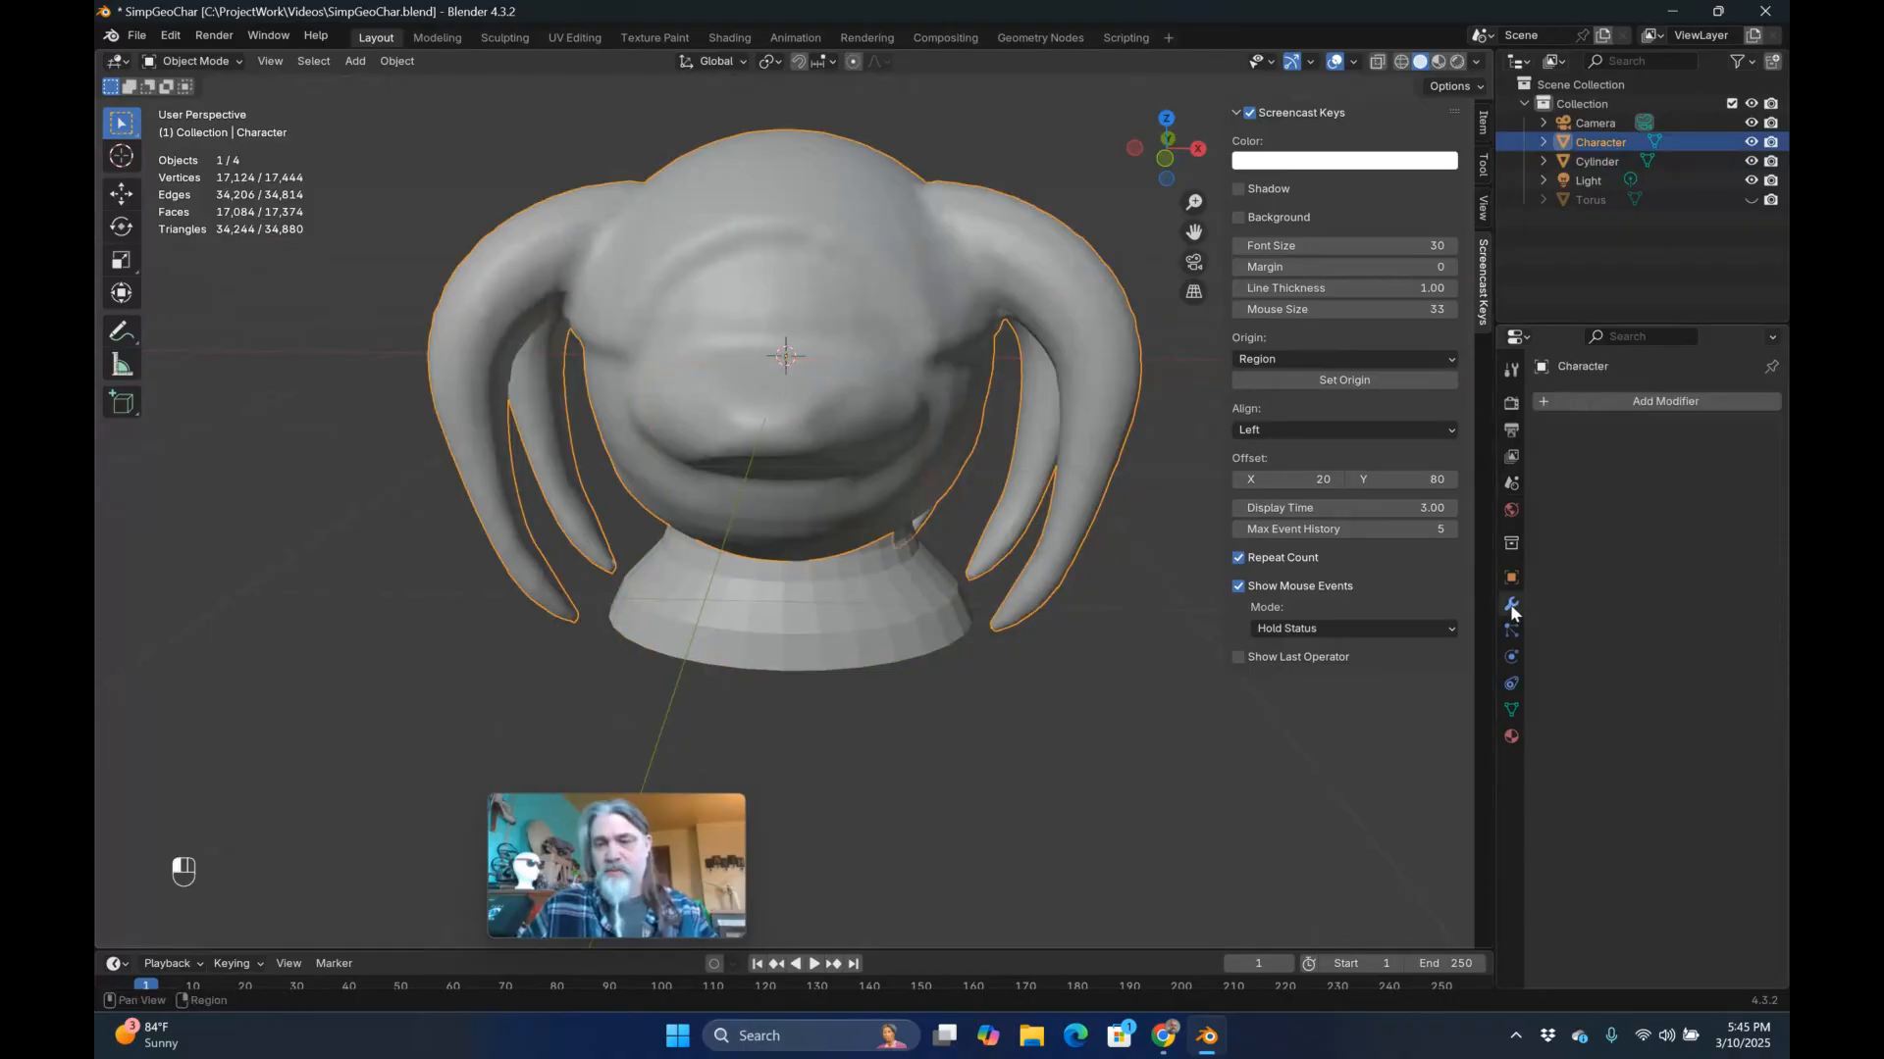
pyautogui.hotkey('shift', 'a')
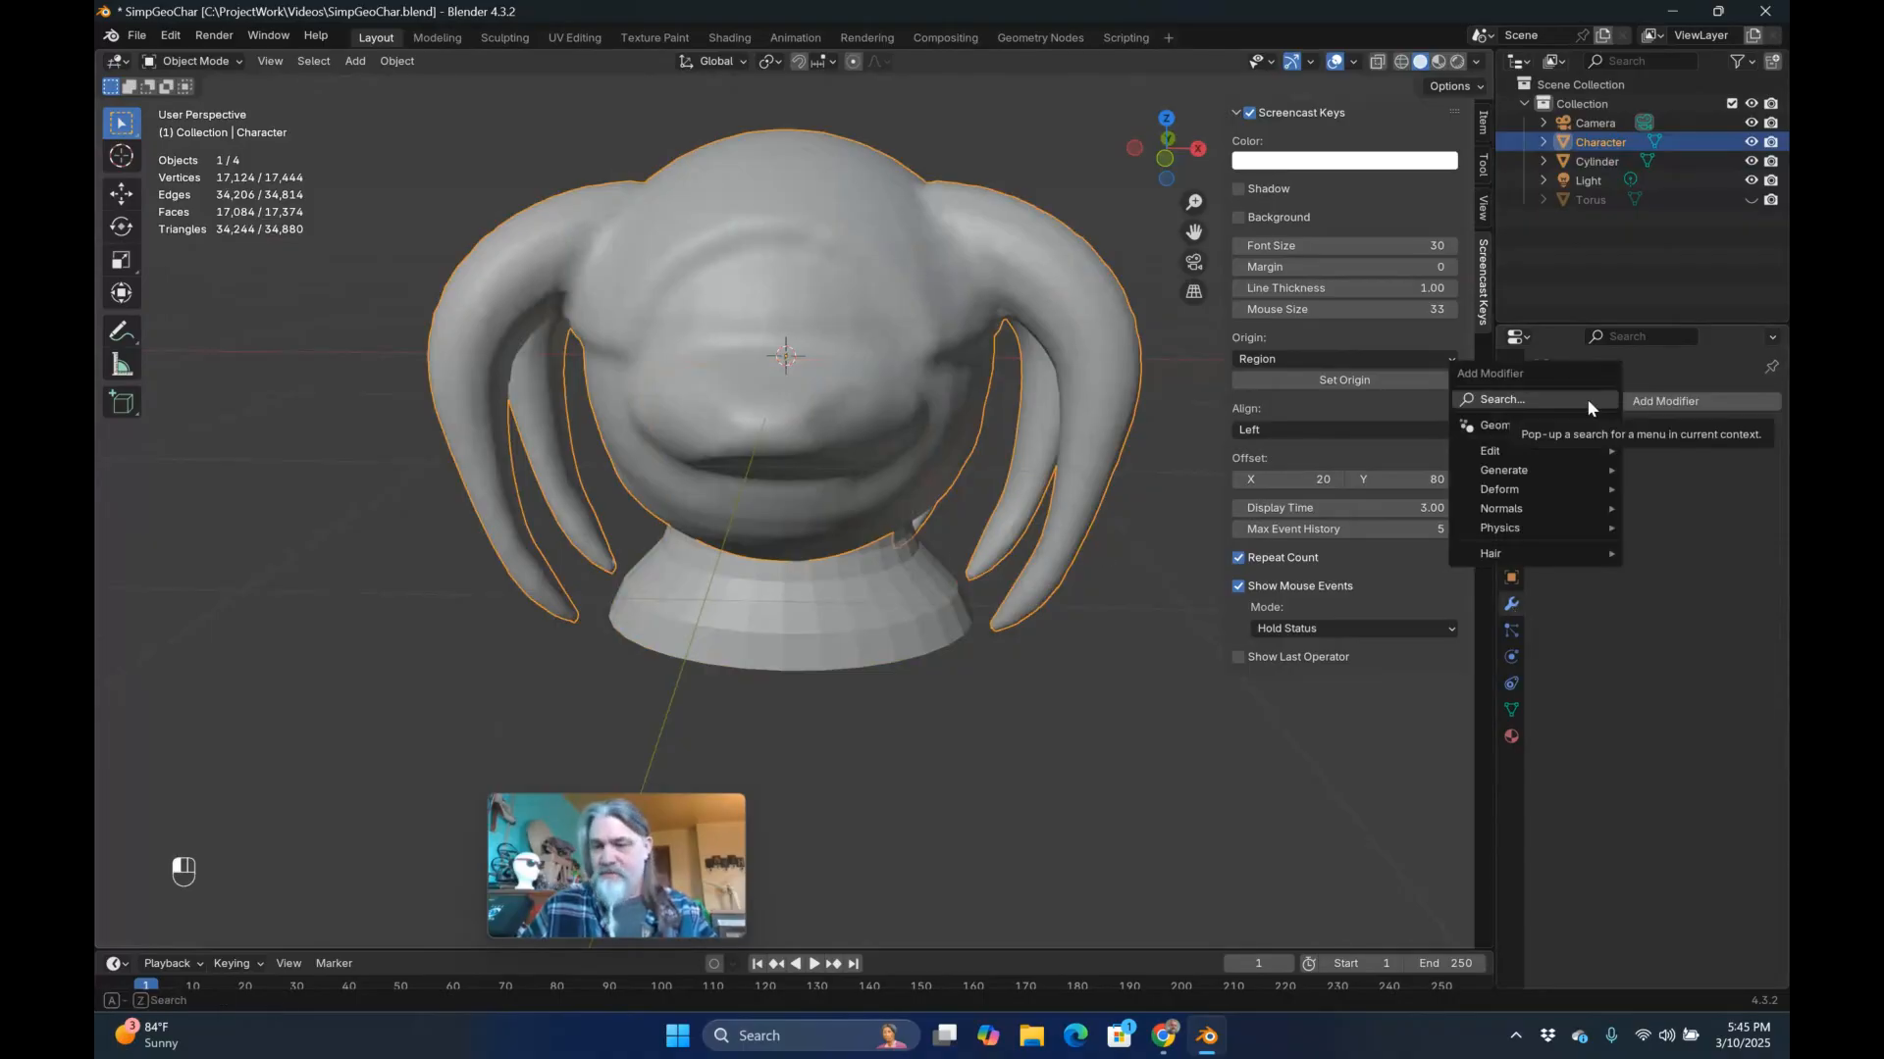
pyautogui.moveTo(1539, 467)
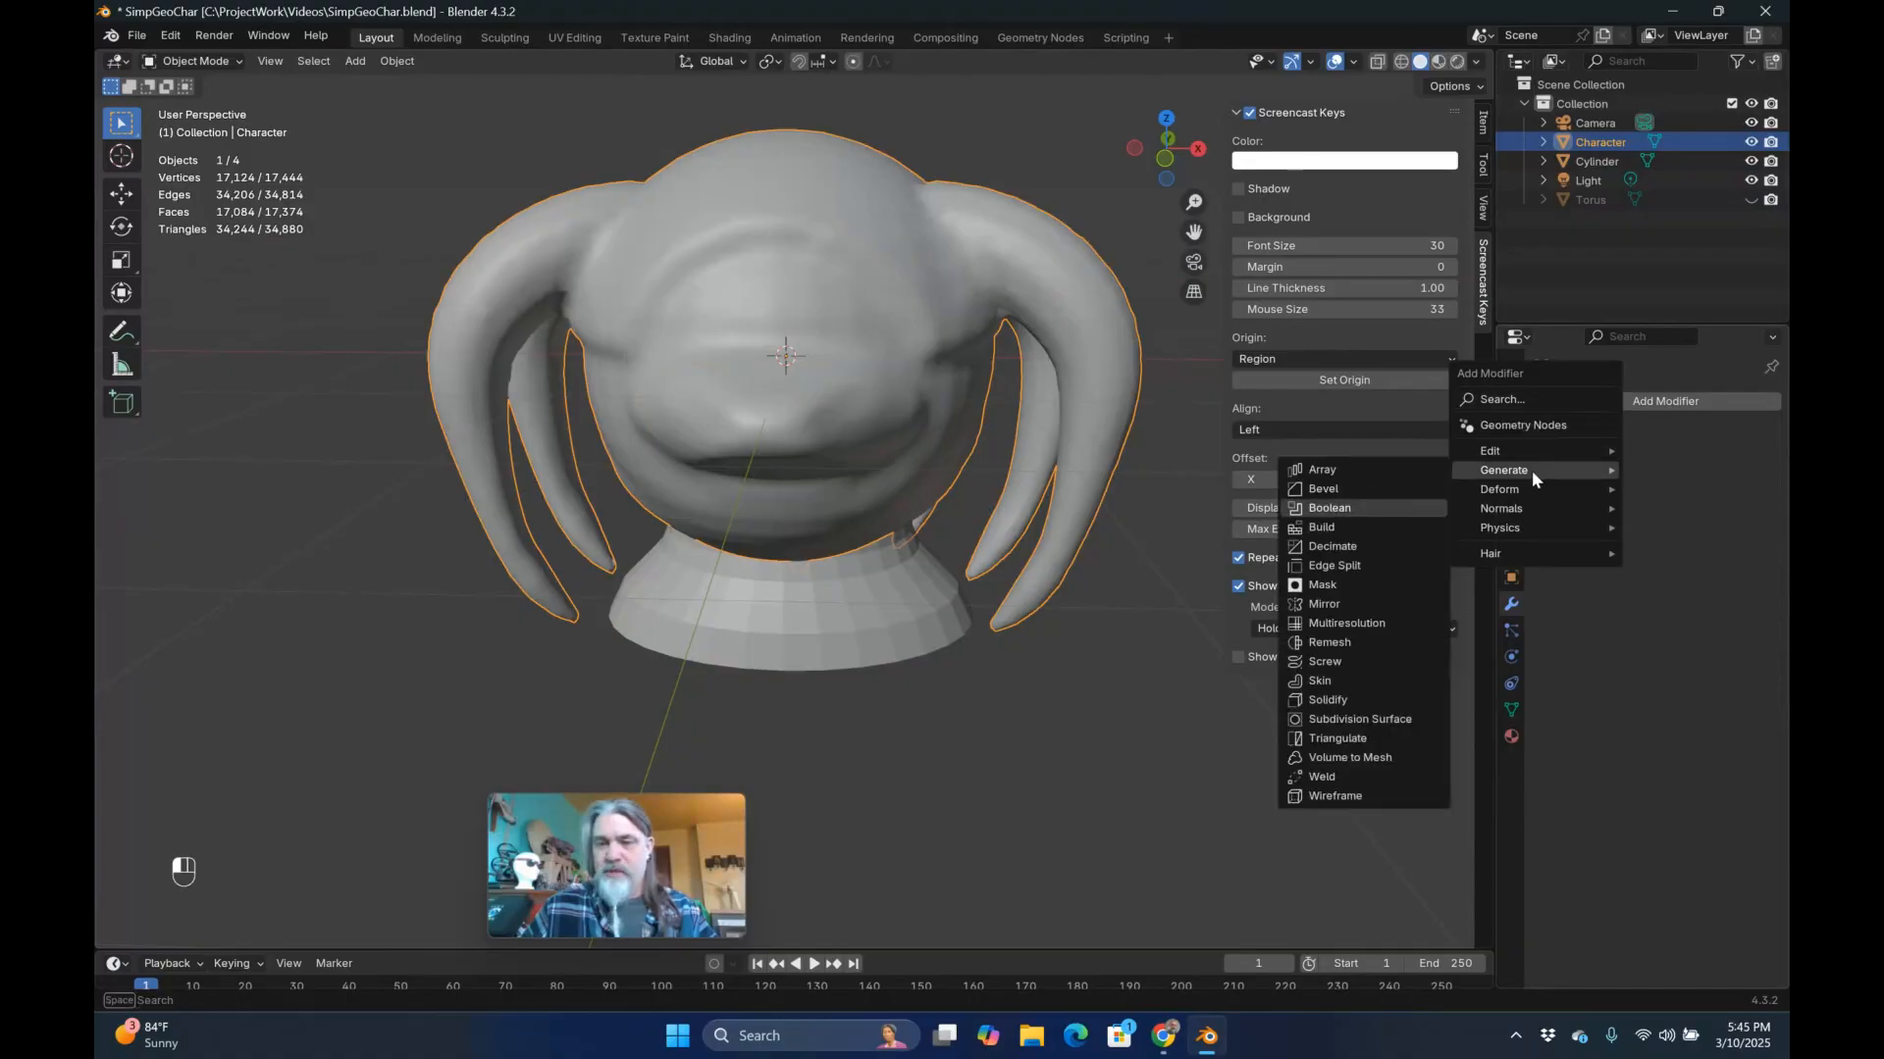
pyautogui.press('Return')
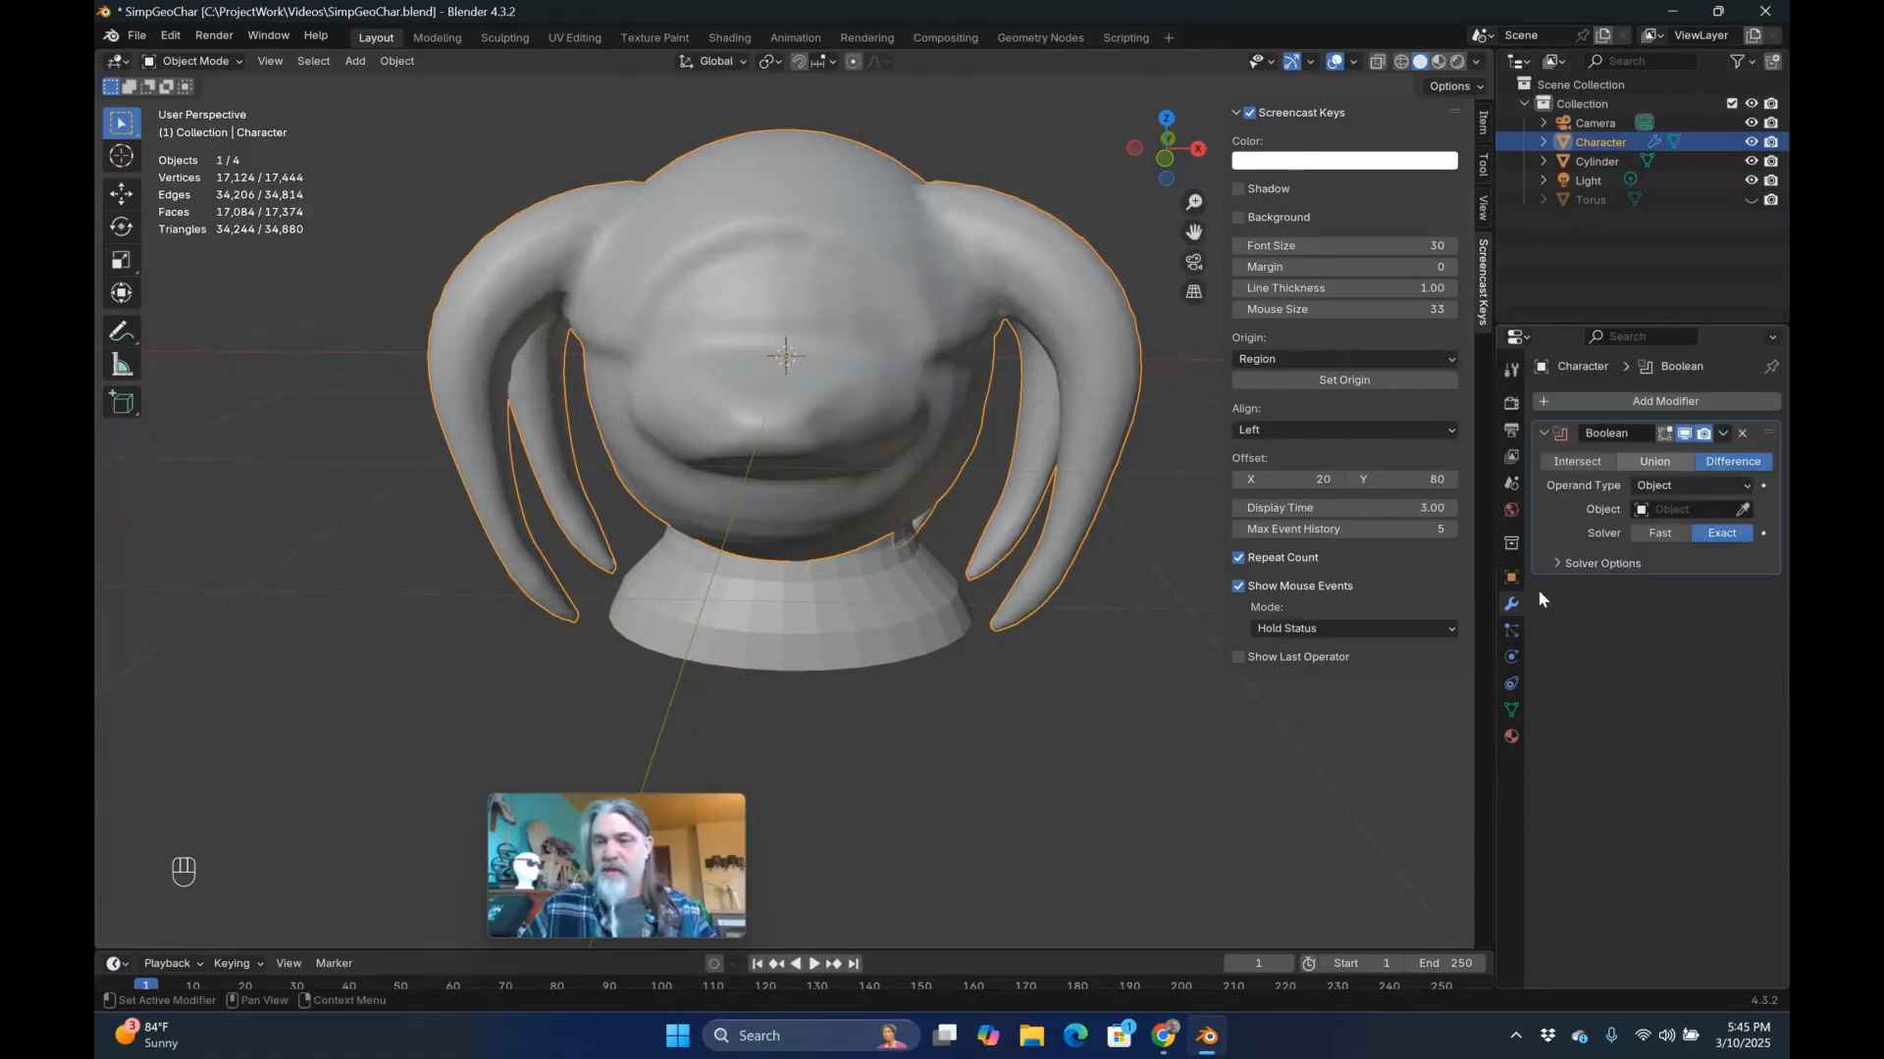
pyautogui.click(1657, 463)
pyautogui.click(1651, 510)
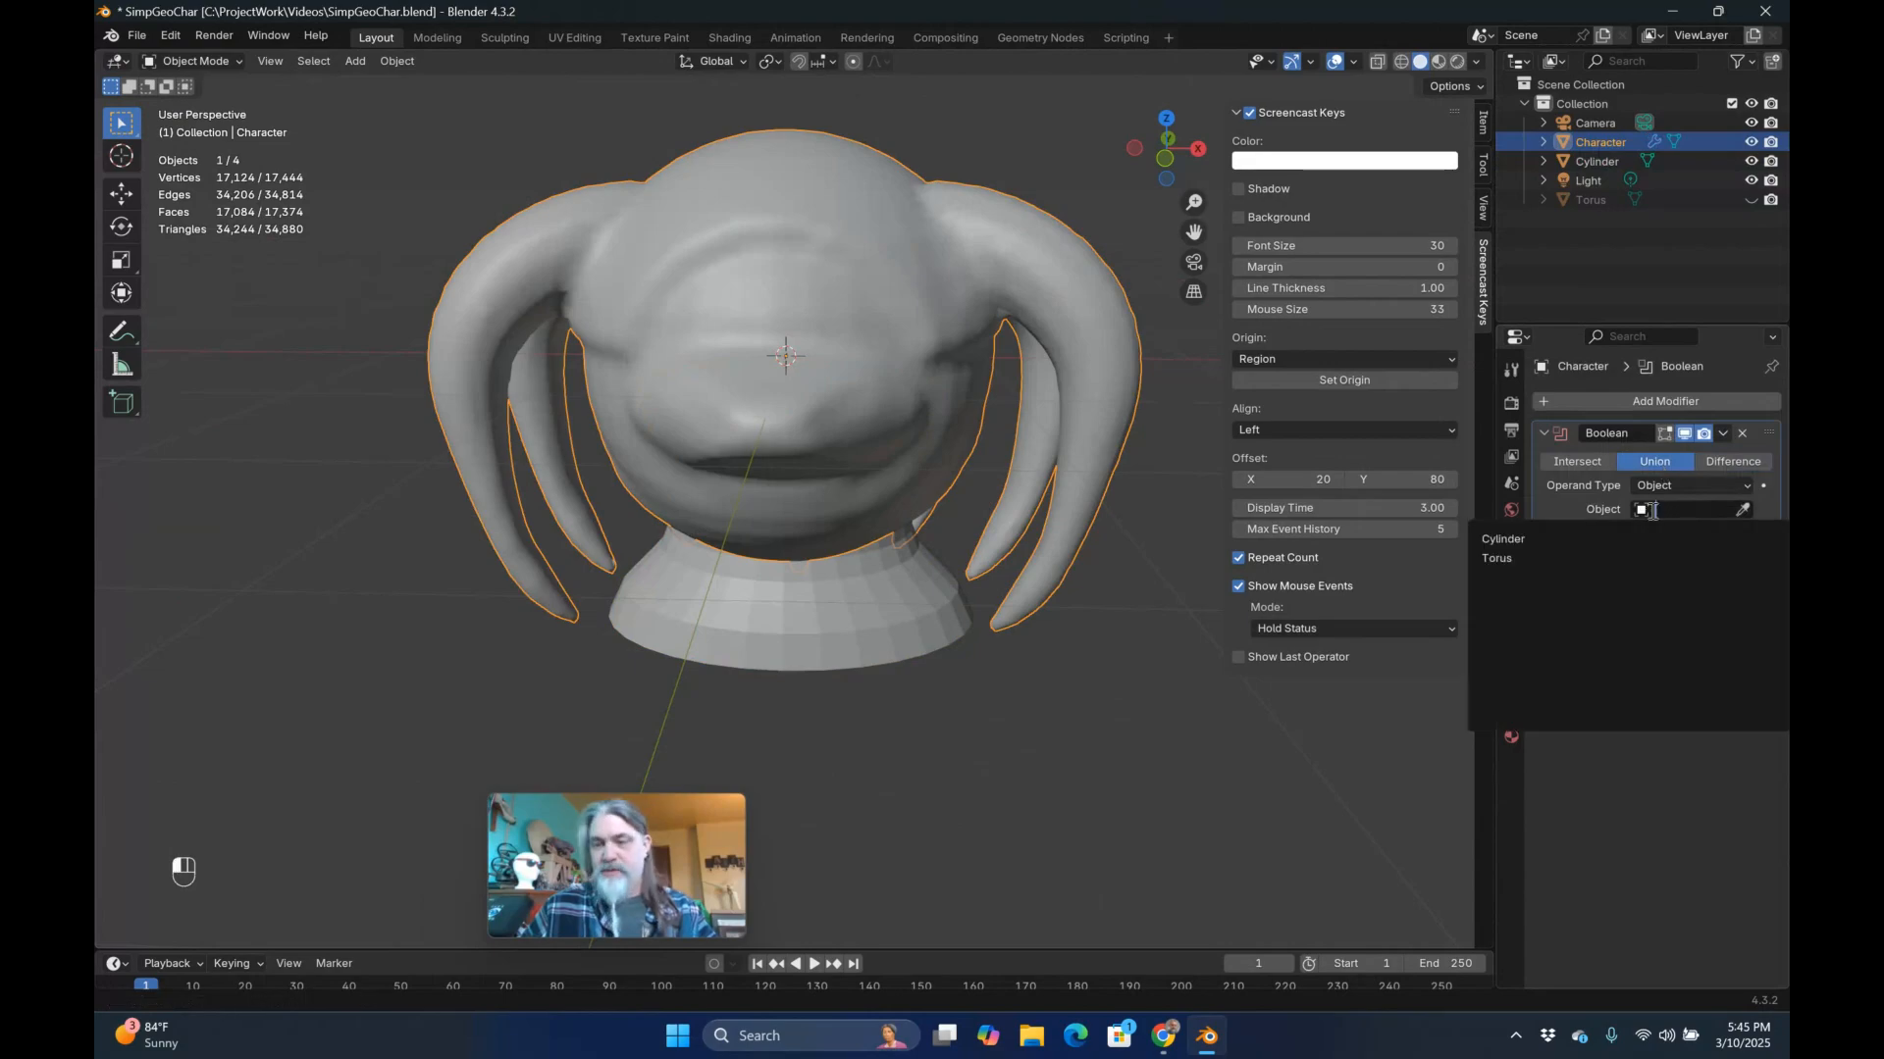
pyautogui.click(1527, 539)
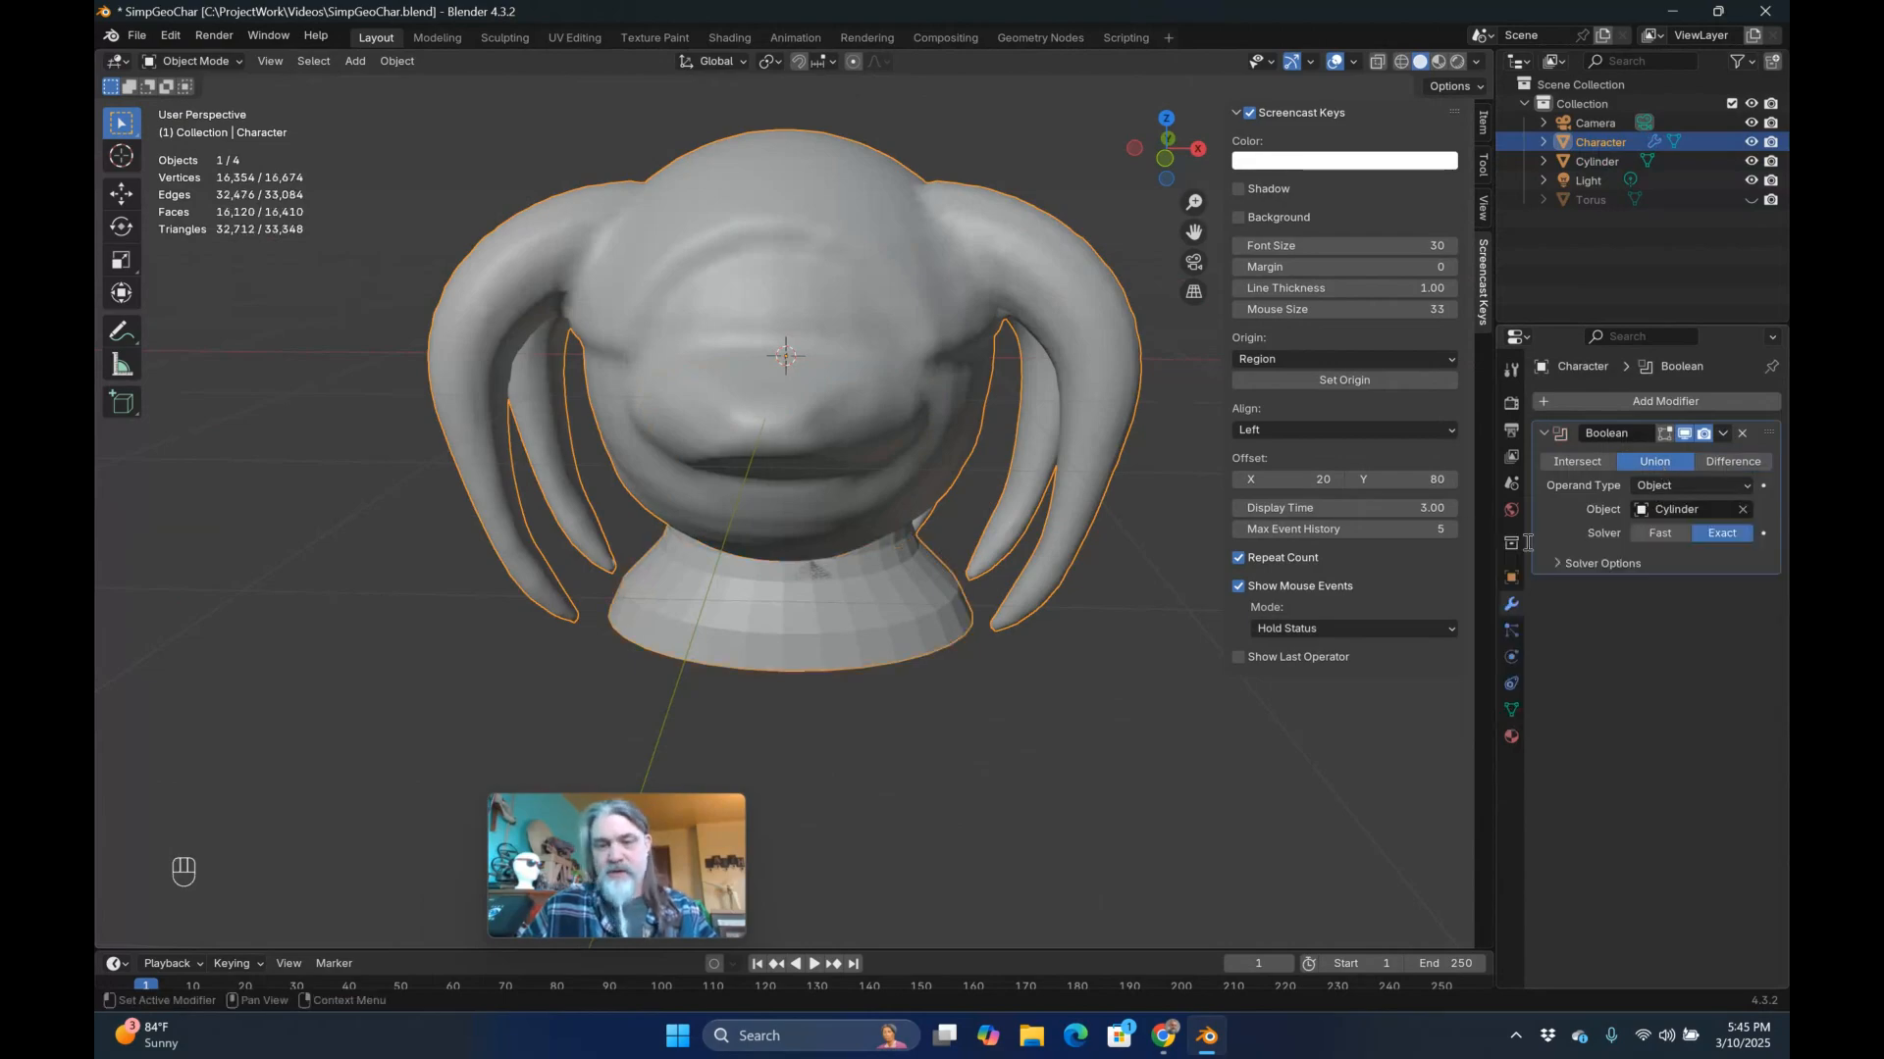
# Apply the Boolean modifier on the Character and delete the leftover Cylinder object.
pyautogui.click(1722, 433)
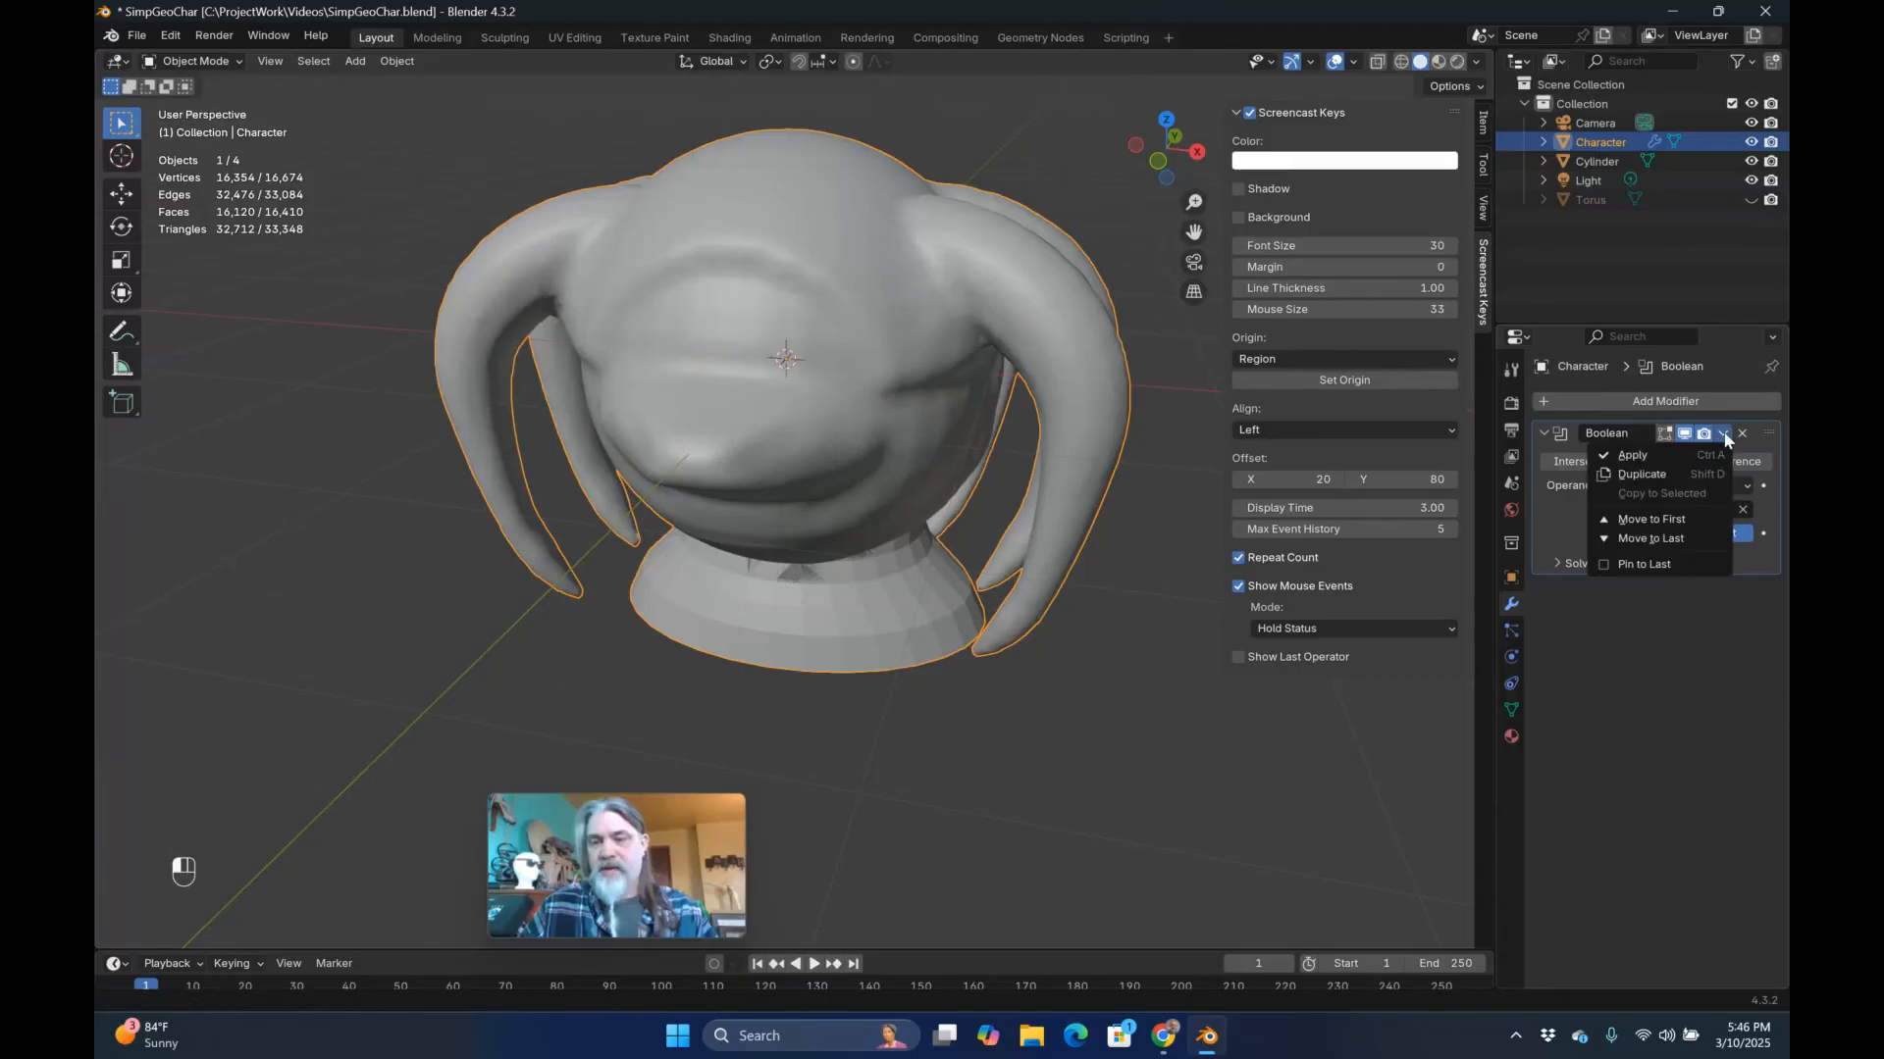
pyautogui.click(1656, 461)
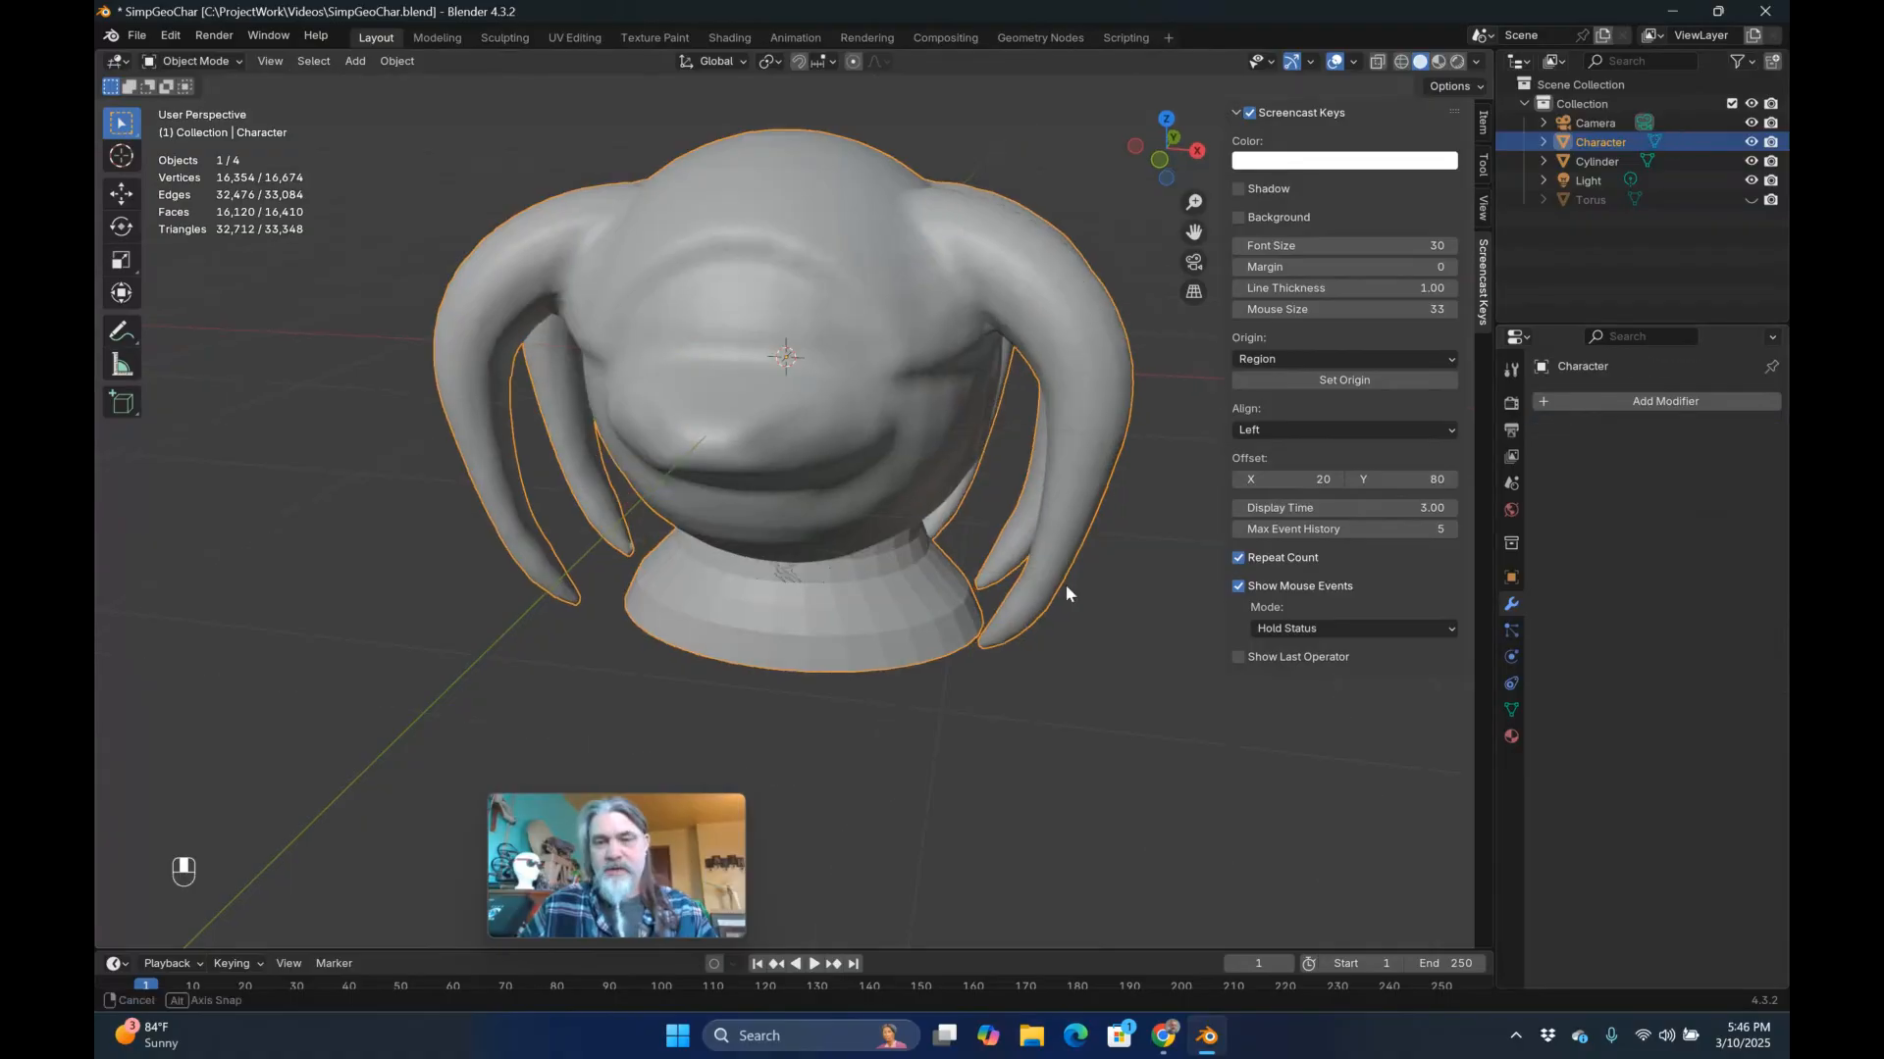
pyautogui.moveTo(1063, 585); pyautogui.dragTo(1038, 587, button='middle')
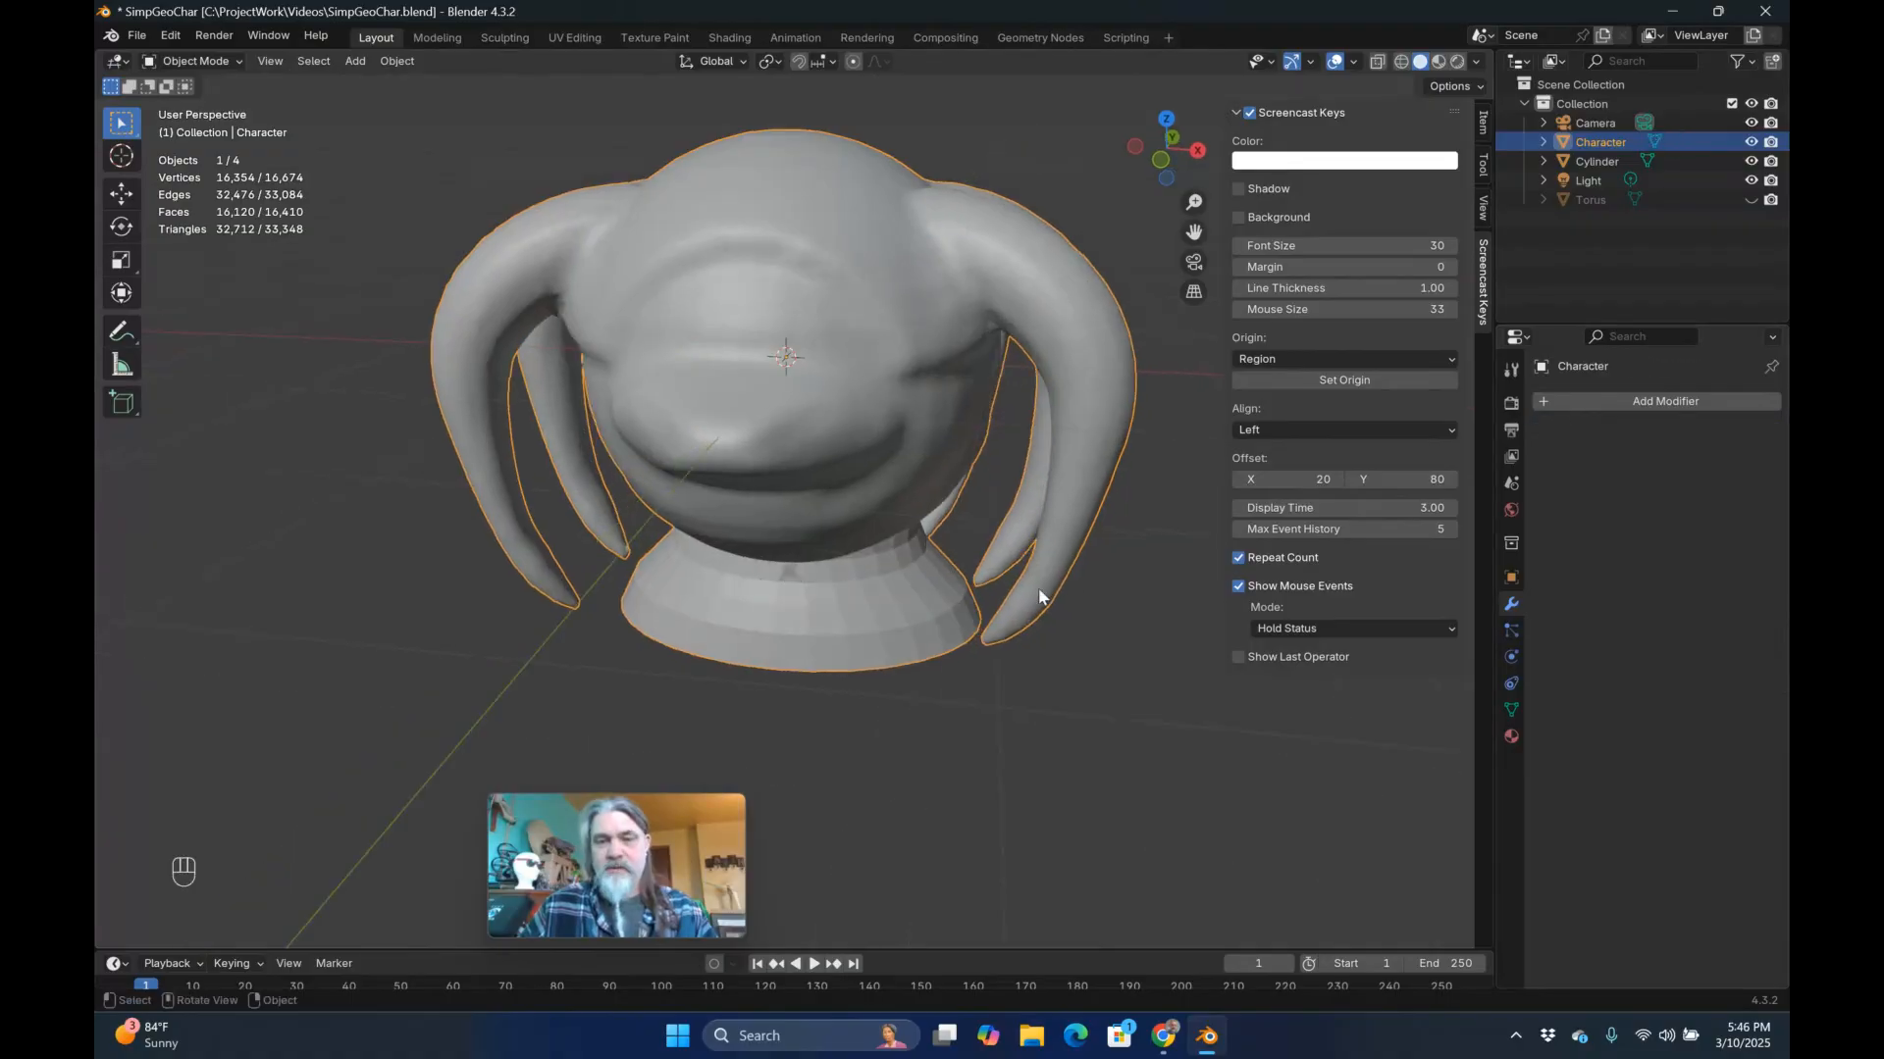
pyautogui.click(1038, 587)
pyautogui.press('Delete')
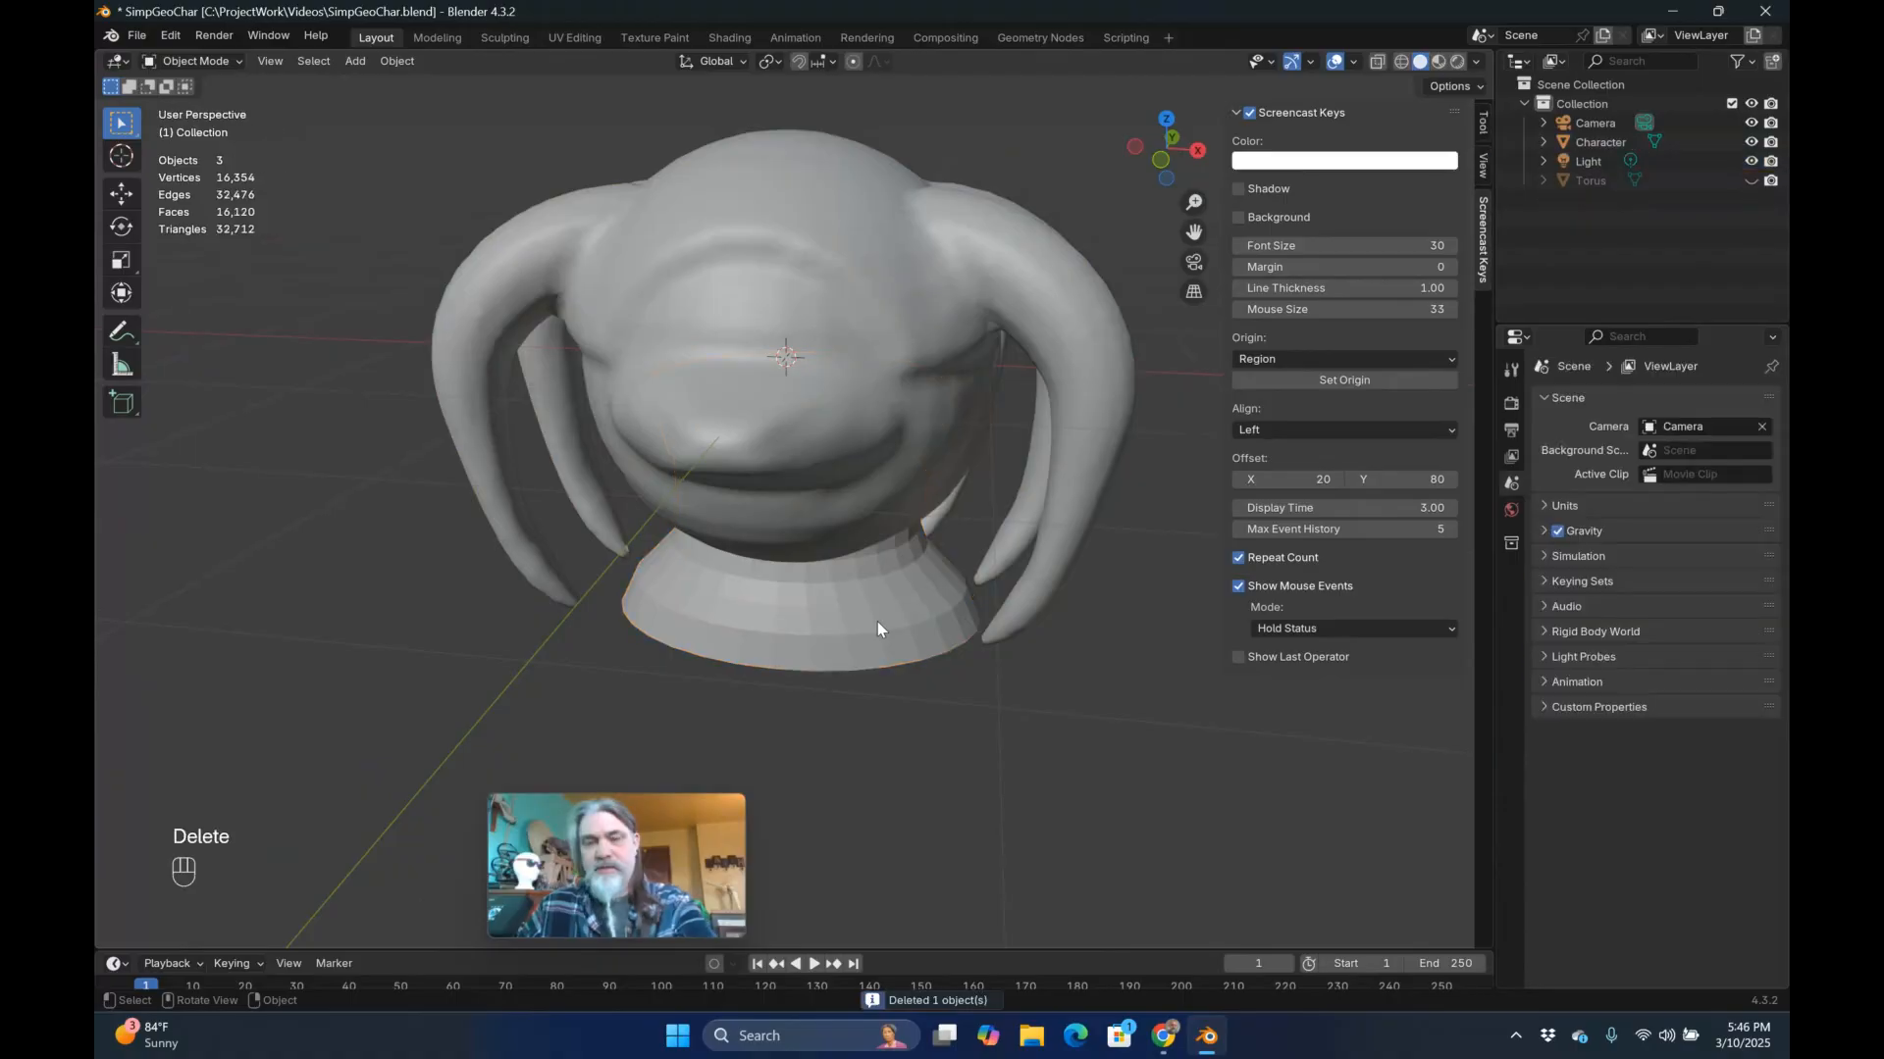
# Select the merged Character head and neck and apply Shade Smooth.
pyautogui.moveTo(877, 628); pyautogui.dragTo(1001, 576, button='middle')
pyautogui.click(842, 586)
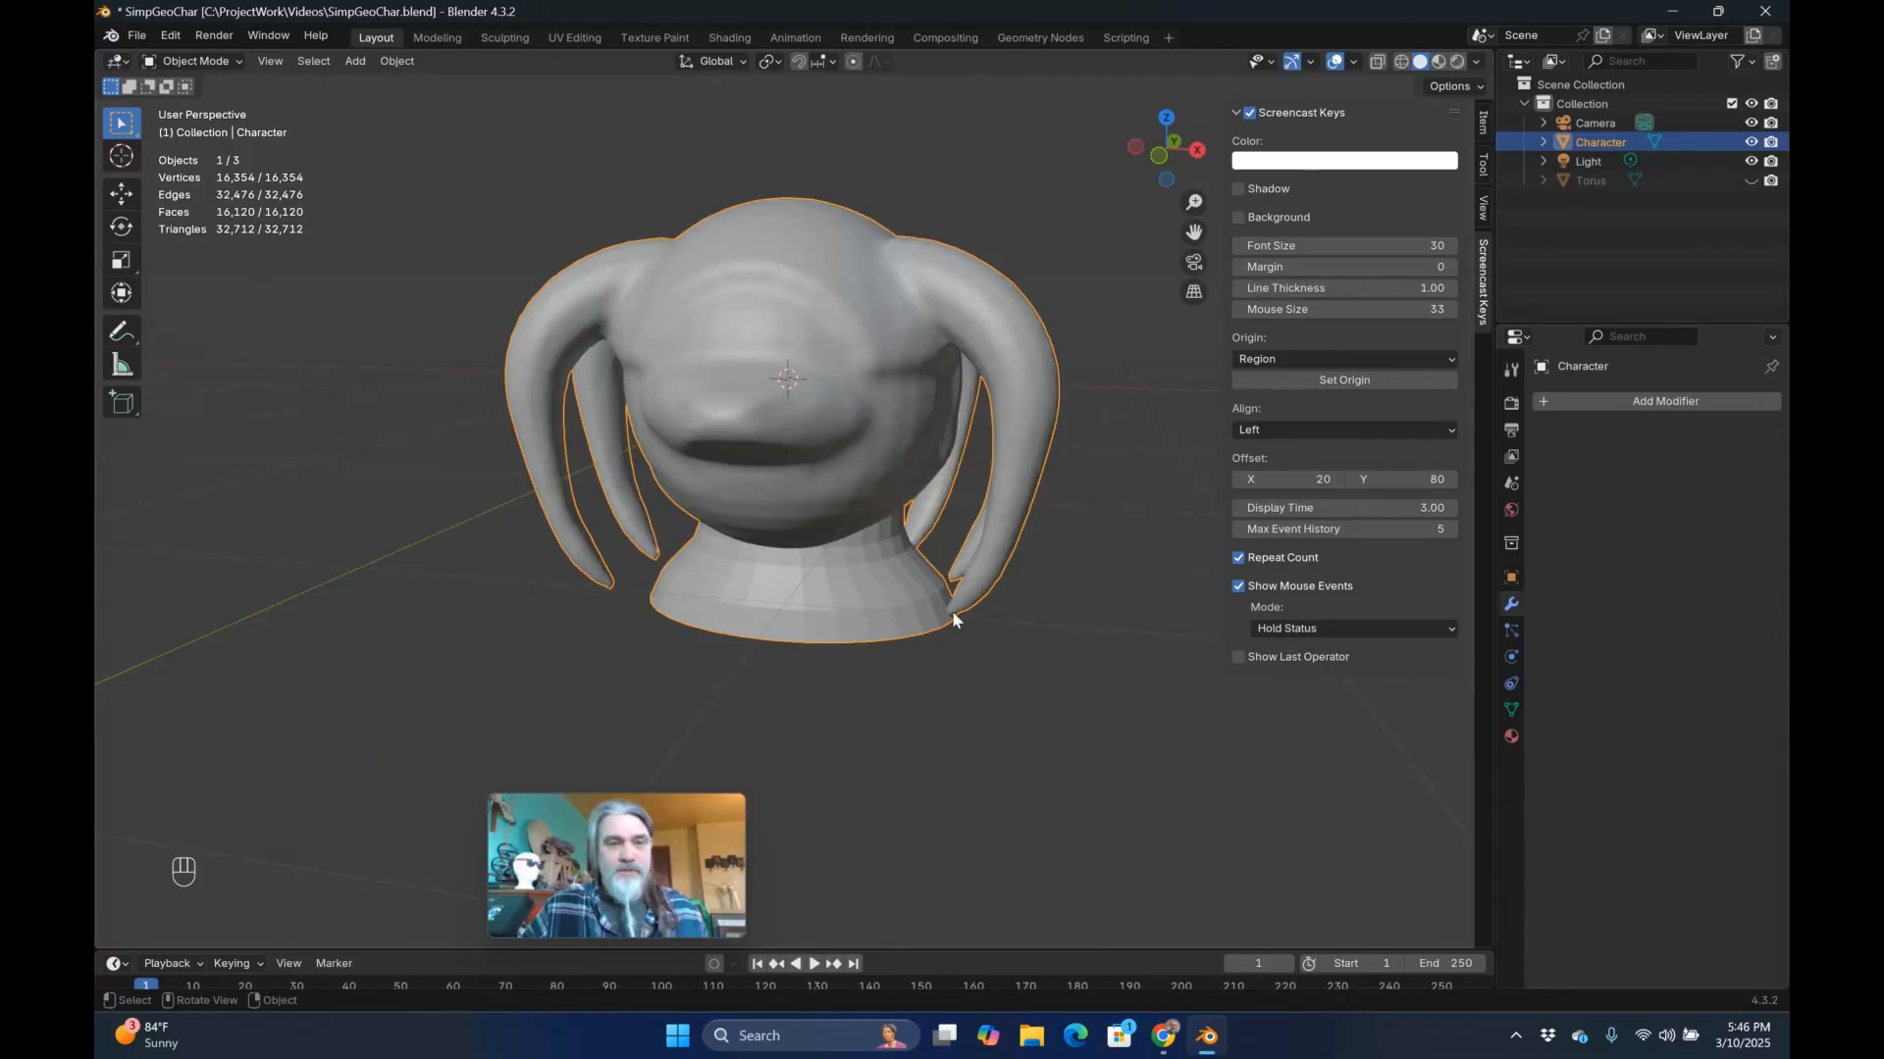
pyautogui.click(392, 61)
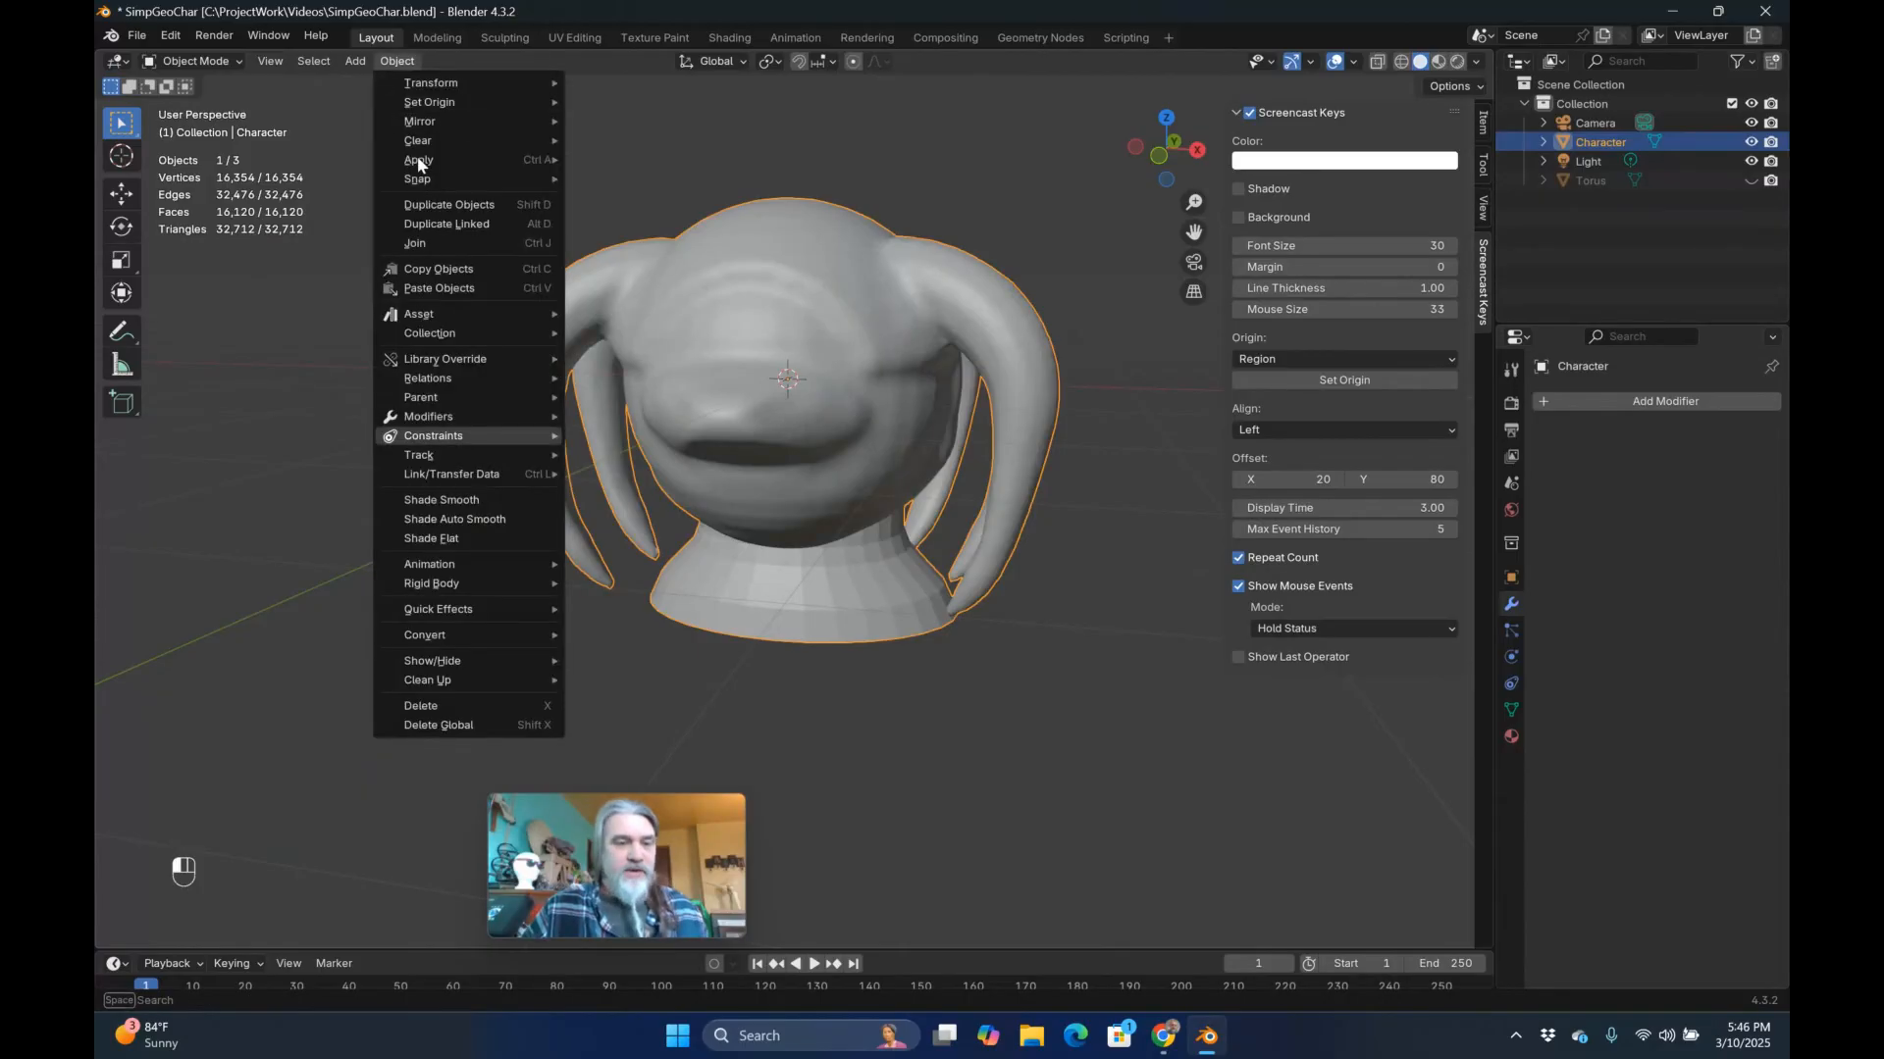
pyautogui.click(441, 499)
pyautogui.moveTo(461, 501); pyautogui.dragTo(413, 638, button='middle')
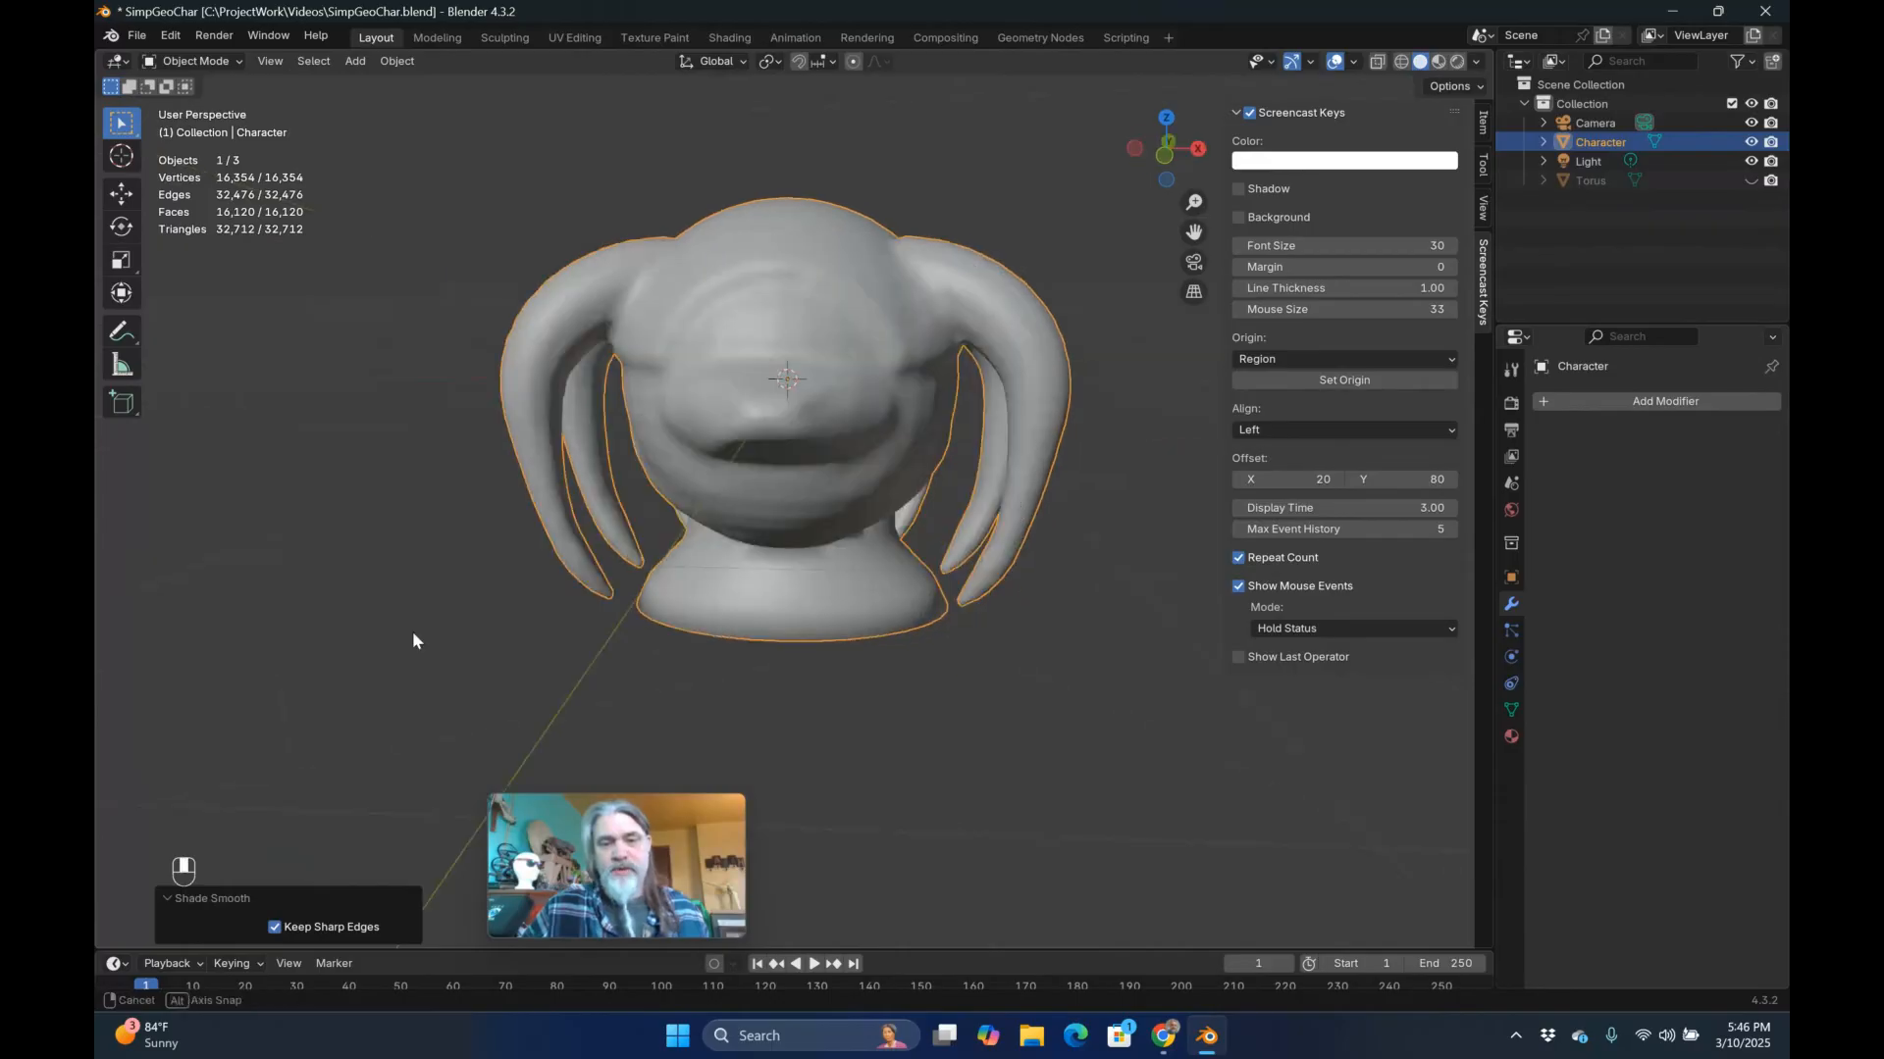